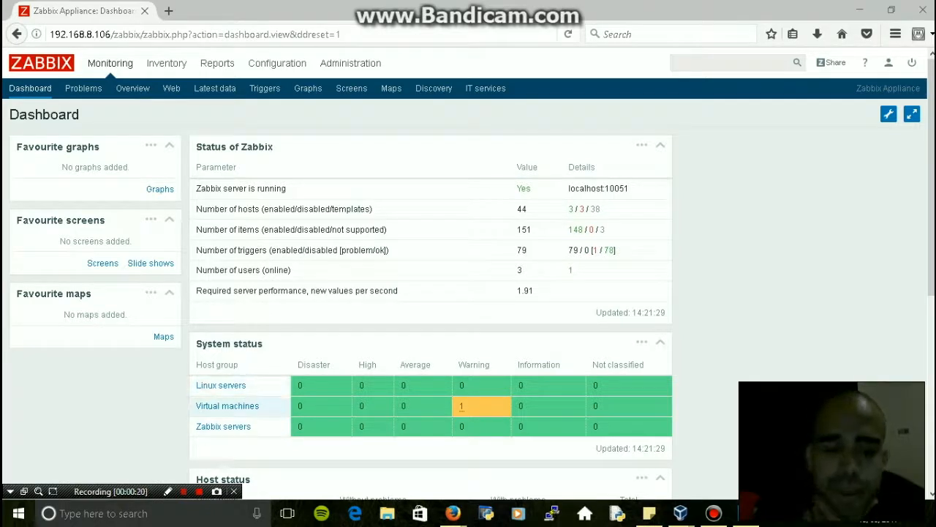
Bring forward the Zabbix appliance VM console showing Hostname=ZabbixH saved and the agent restarted
{"action": "mouse_move", "coordinate": [453, 513]}
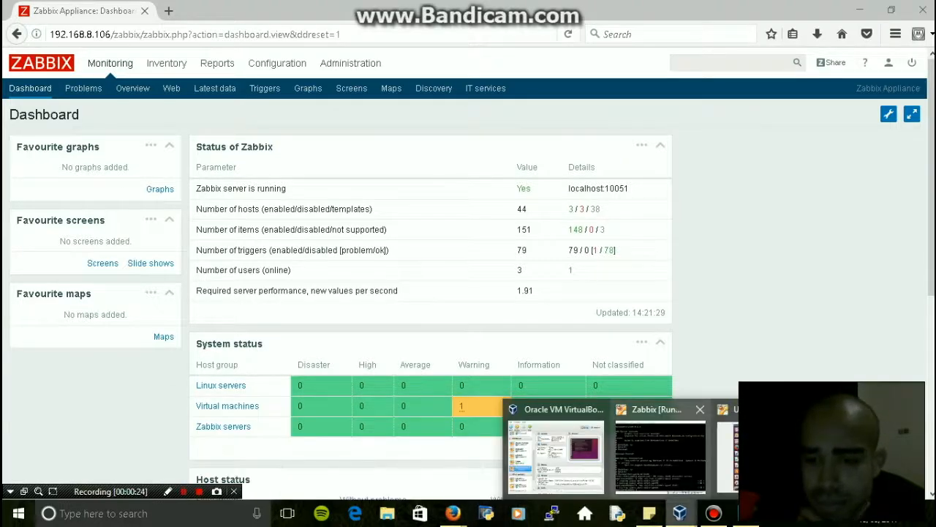
{"action": "left_click", "coordinate": [669, 446]}
Select the Ubuntu VM's IP address in its terminal, then check the Zabbix appliance VM
{"action": "mouse_move", "coordinate": [680, 513]}
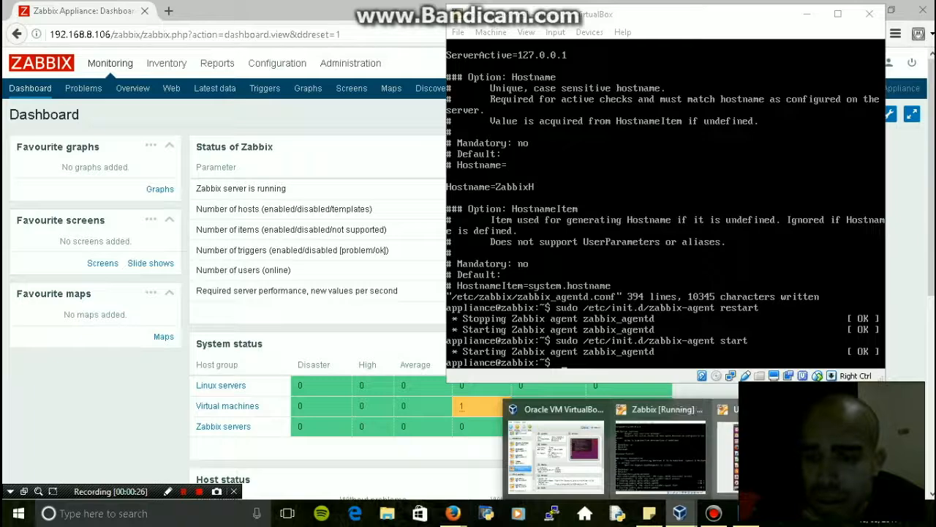
{"action": "left_click", "coordinate": [676, 450]}
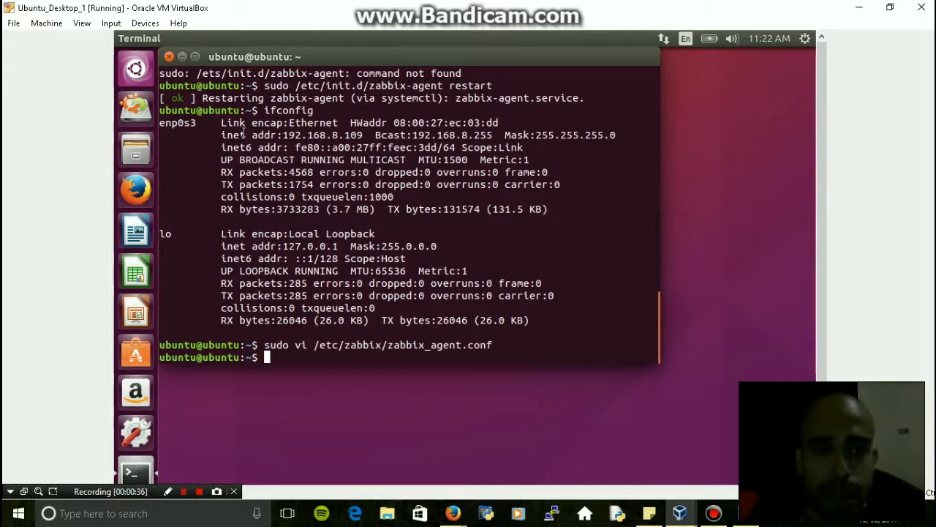
{"action": "left_click_drag", "start_coordinate": [351, 135], "coordinate": [319, 135]}
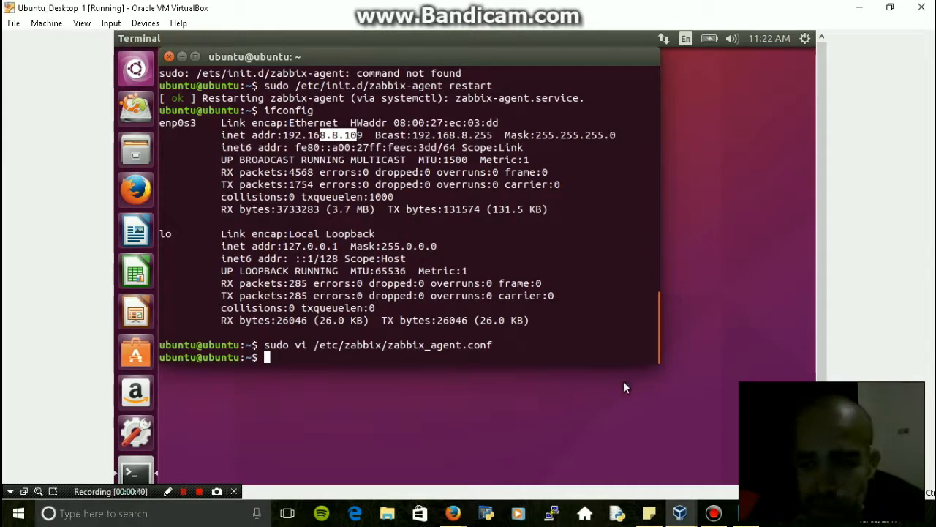
{"action": "left_click", "coordinate": [679, 512]}
{"action": "left_click", "coordinate": [667, 453]}
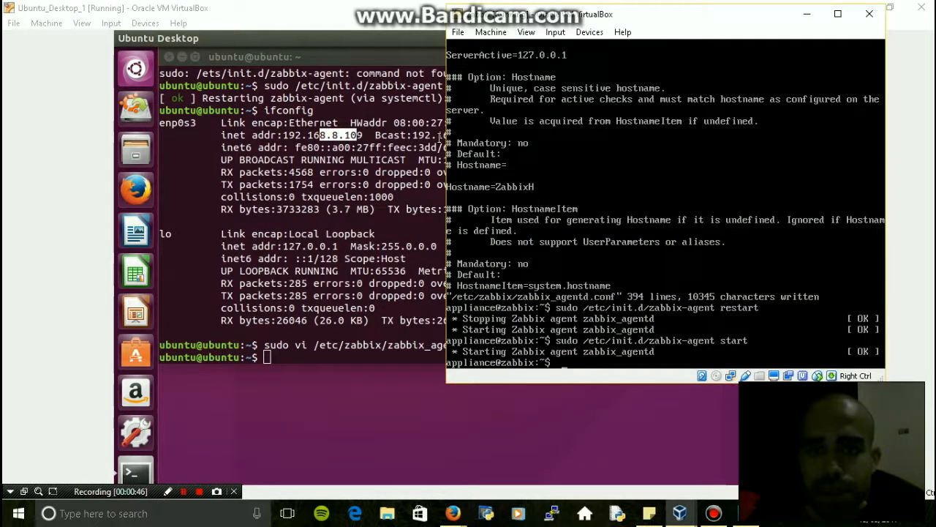
Scroll the Ubuntu terminal up to the zabbix-agent 3.2.4 wget/dpkg output, then return to the dashboard
{"action": "left_click", "coordinate": [354, 270]}
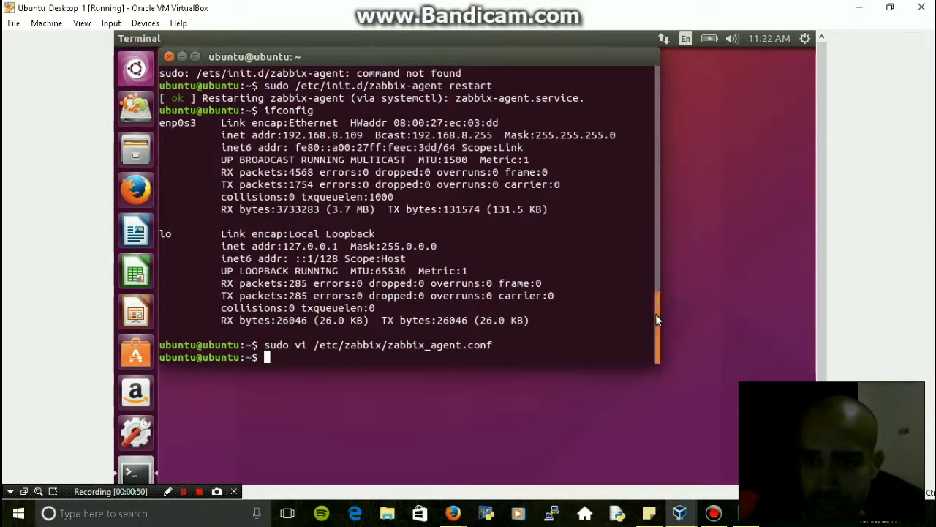
{"action": "scroll", "coordinate": [660, 224], "scroll_direction": "up", "scroll_amount": 1}
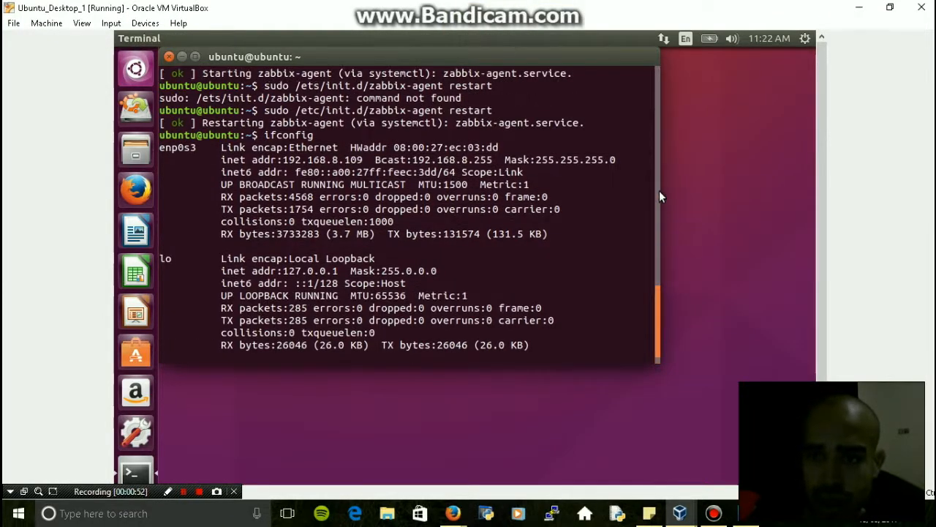
{"action": "left_click_drag", "start_coordinate": [659, 190], "coordinate": [664, 75]}
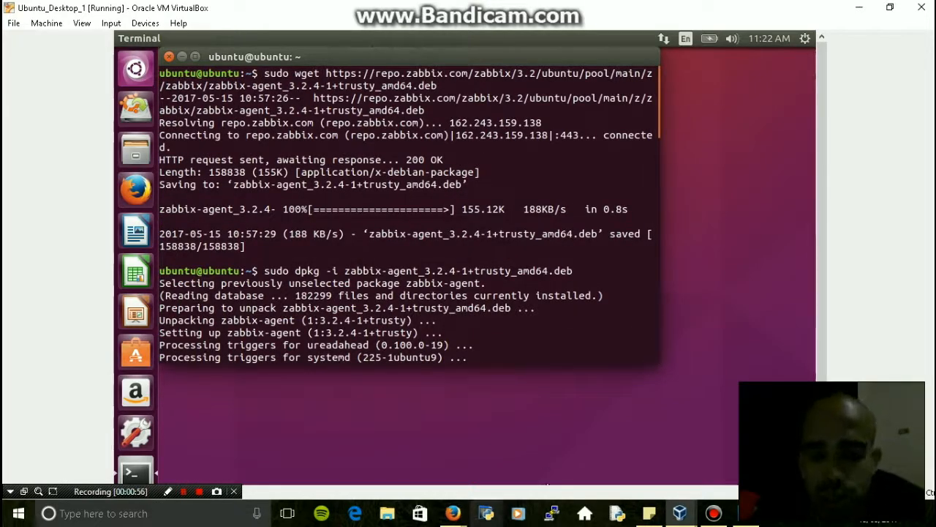
{"action": "mouse_move", "coordinate": [452, 513]}
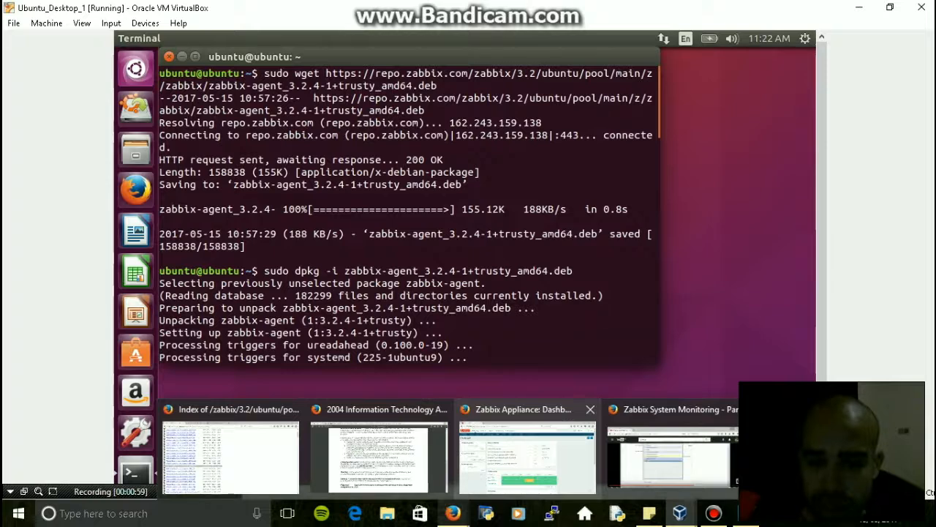
{"action": "left_click", "coordinate": [526, 454]}
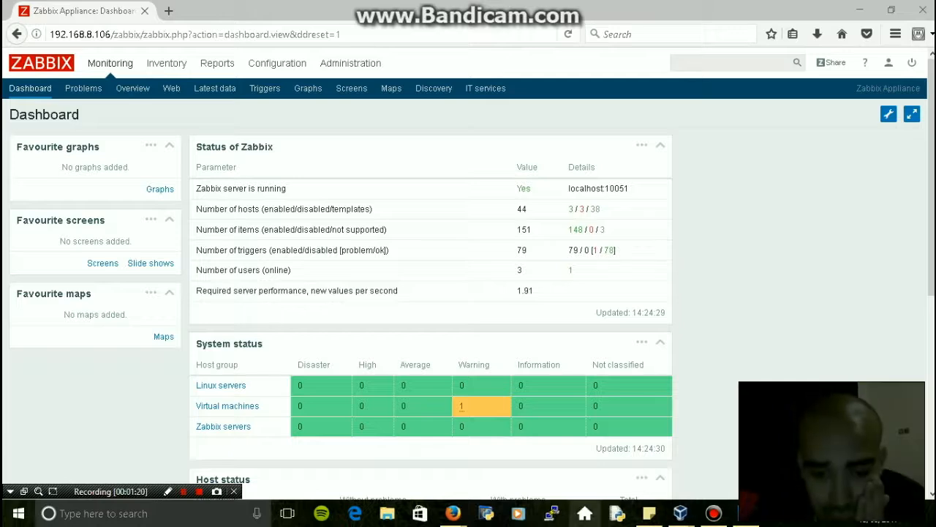
{"action": "mouse_move", "coordinate": [453, 512]}
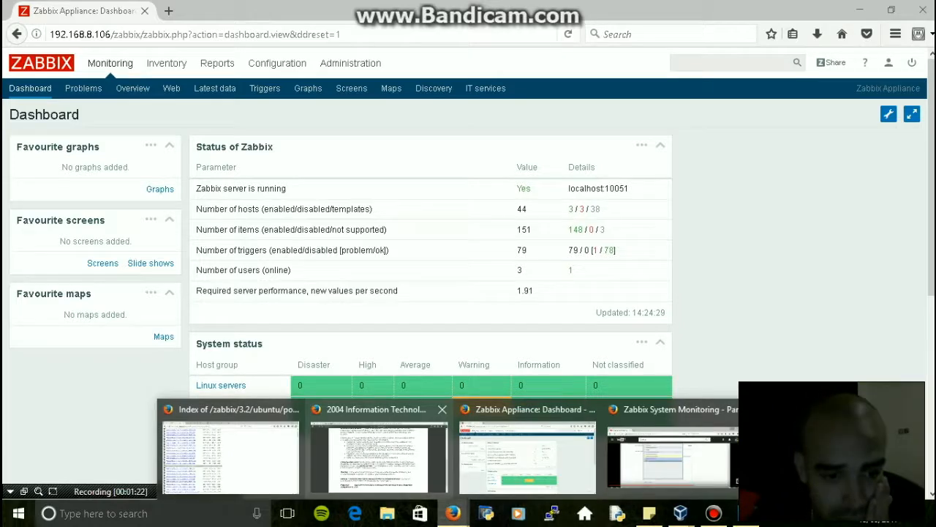
{"action": "left_click", "coordinate": [231, 450]}
{"action": "scroll", "coordinate": [468, 292], "scroll_direction": "up", "scroll_amount": 4}
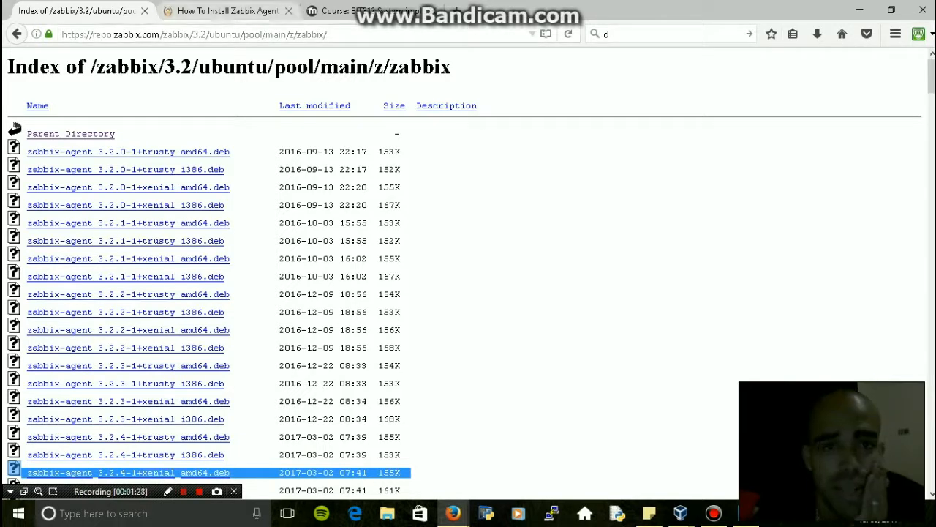
{"action": "key", "text": "ctrl+Tab"}
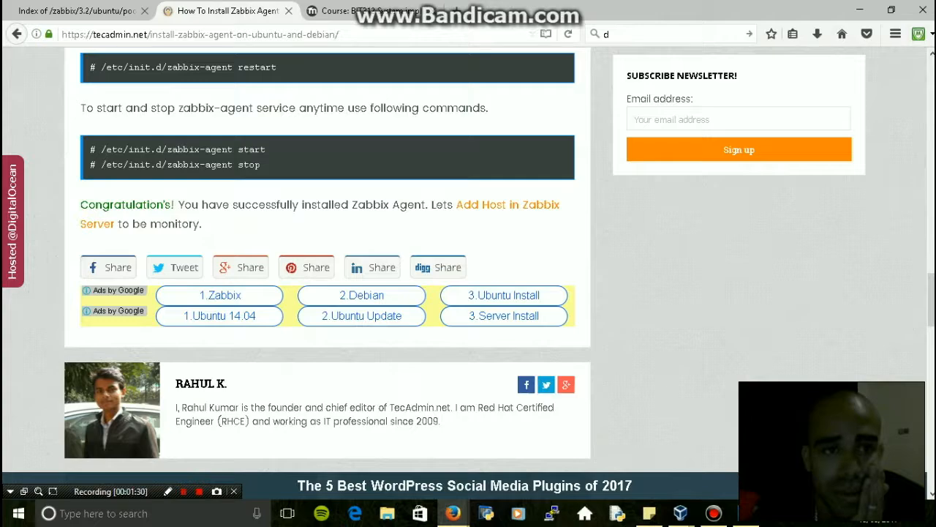
{"action": "scroll", "coordinate": [328, 264], "scroll_direction": "up", "scroll_amount": 2}
{"action": "scroll", "coordinate": [328, 263], "scroll_direction": "up", "scroll_amount": 8}
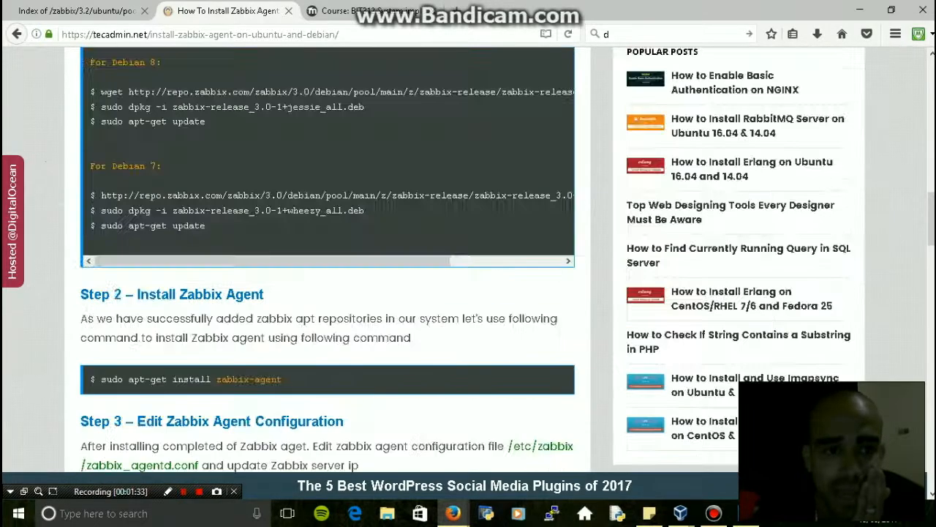
{"action": "scroll", "coordinate": [328, 264], "scroll_direction": "up", "scroll_amount": 5}
{"action": "scroll", "coordinate": [327, 263], "scroll_direction": "up", "scroll_amount": 4}
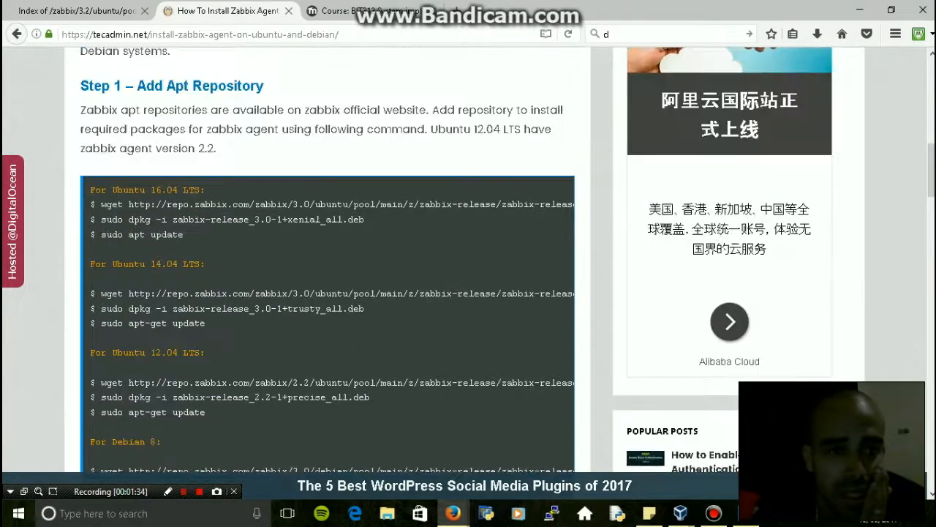
{"action": "left_click_drag", "start_coordinate": [118, 216], "coordinate": [680, 468]}
{"action": "left_click", "coordinate": [328, 264]}
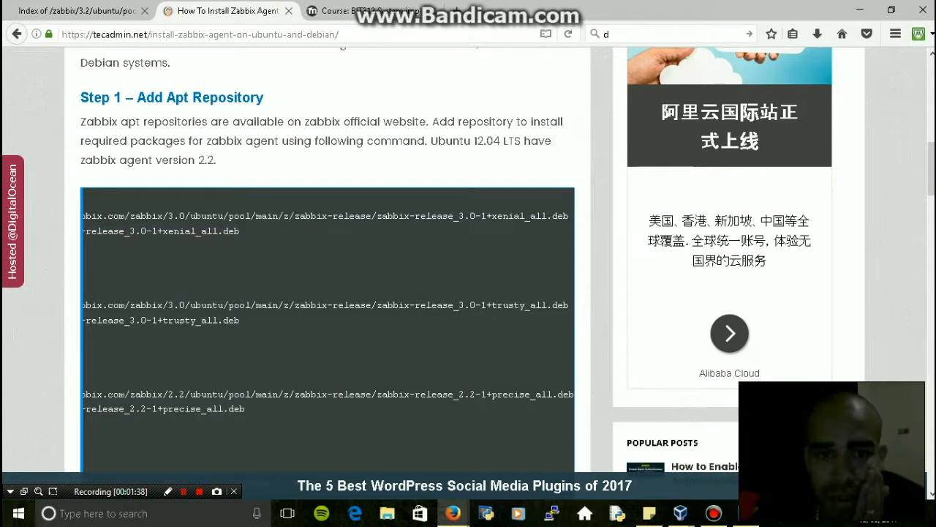
{"action": "left_click_drag", "start_coordinate": [375, 216], "coordinate": [448, 216]}
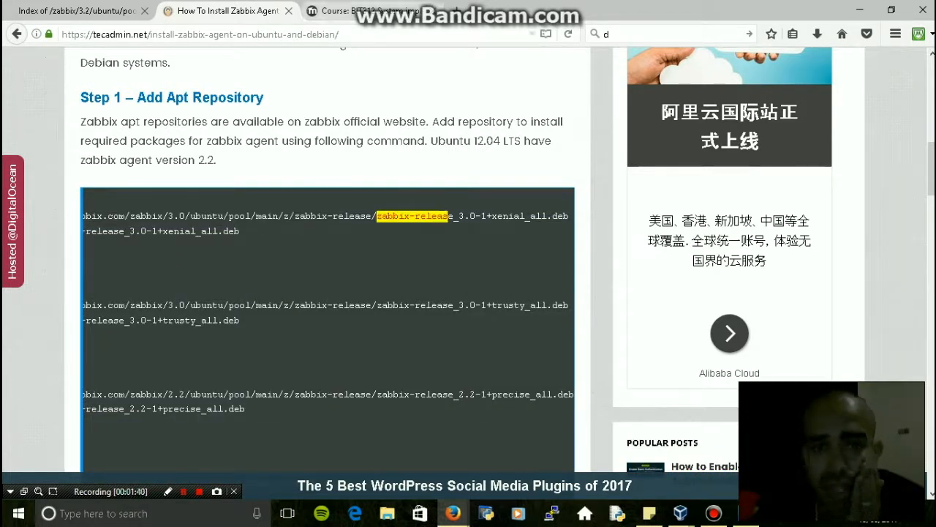
{"action": "left_click", "coordinate": [76, 10]}
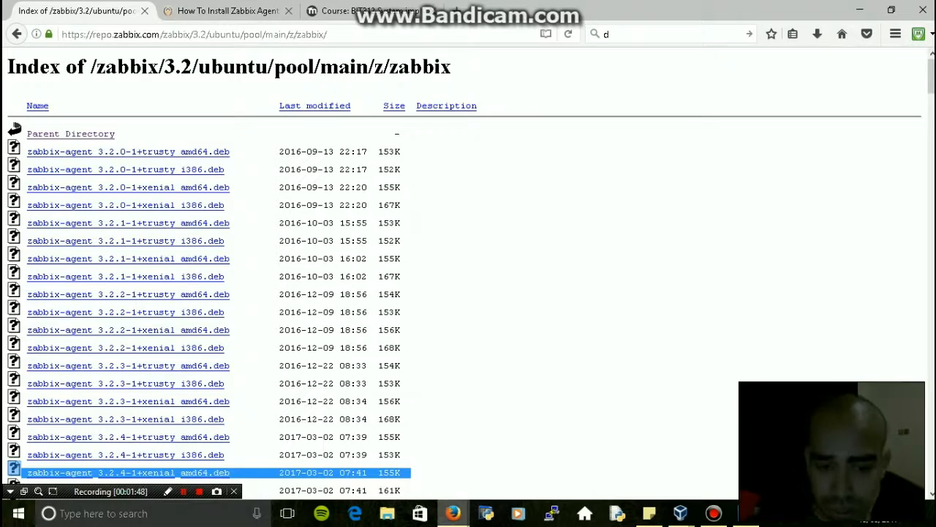
{"action": "mouse_move", "coordinate": [453, 513]}
{"action": "left_click", "coordinate": [527, 454]}
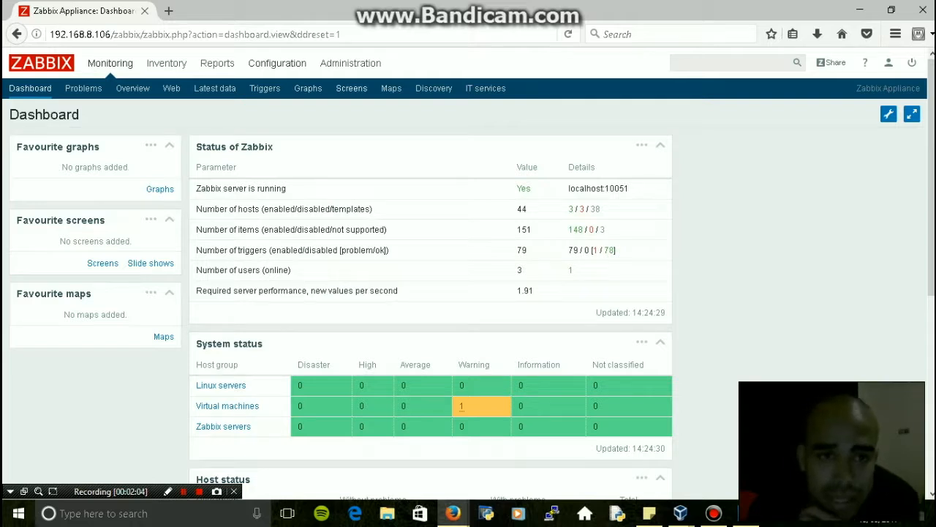
Review the Configuration > Hosts list, then go to the Ubuntu_Desktop_1 VM terminal
{"action": "mouse_move", "coordinate": [278, 63]}
{"action": "left_click", "coordinate": [134, 88]}
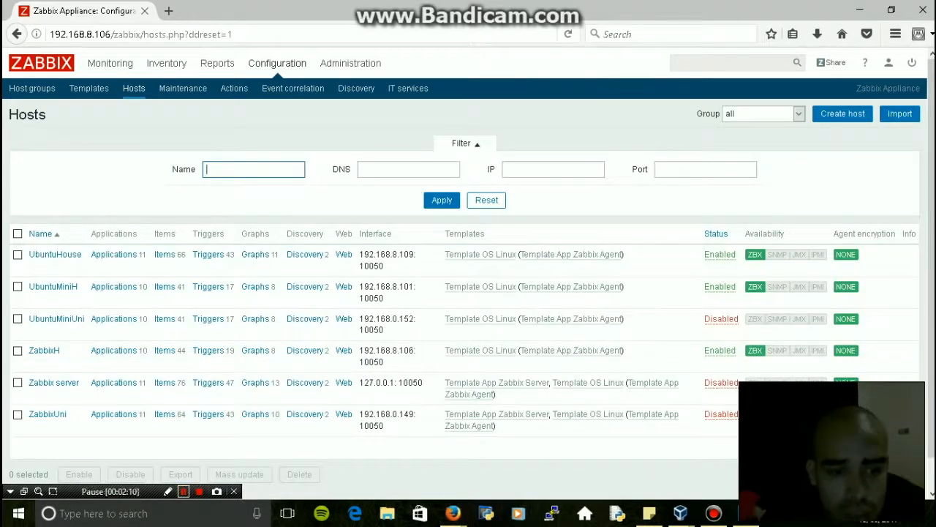
{"action": "left_click", "coordinate": [183, 491]}
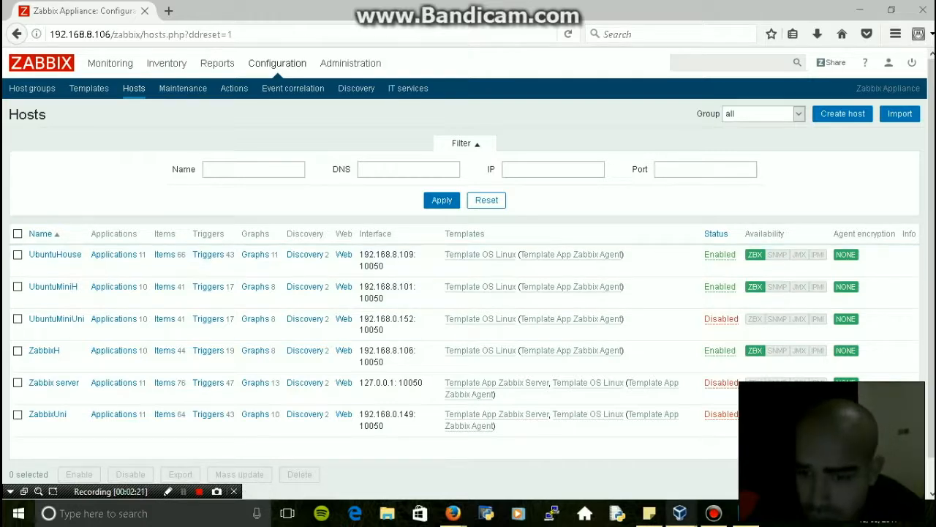
{"action": "mouse_move", "coordinate": [680, 512]}
{"action": "left_click", "coordinate": [737, 455]}
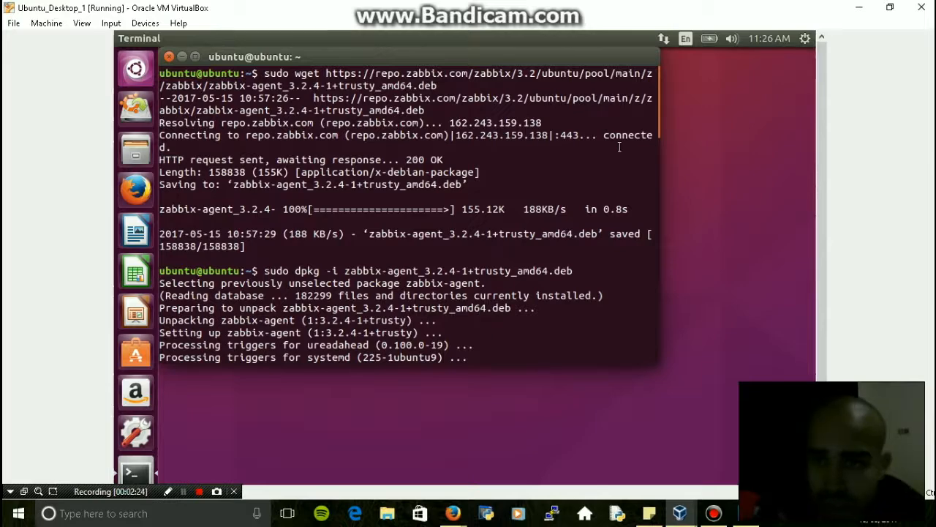
Run sudo apt update and ifconfig on the Ubuntu VM, confirming address 192.168.8.109, then return to hosts
{"action": "type", "text": "sudo apt update"}
{"action": "key", "text": "Return"}
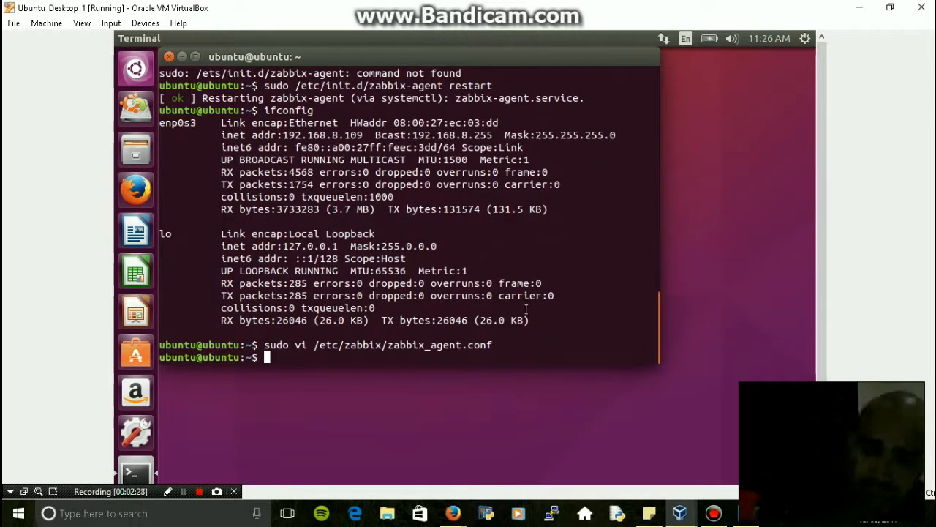
{"action": "type", "text": "i"}
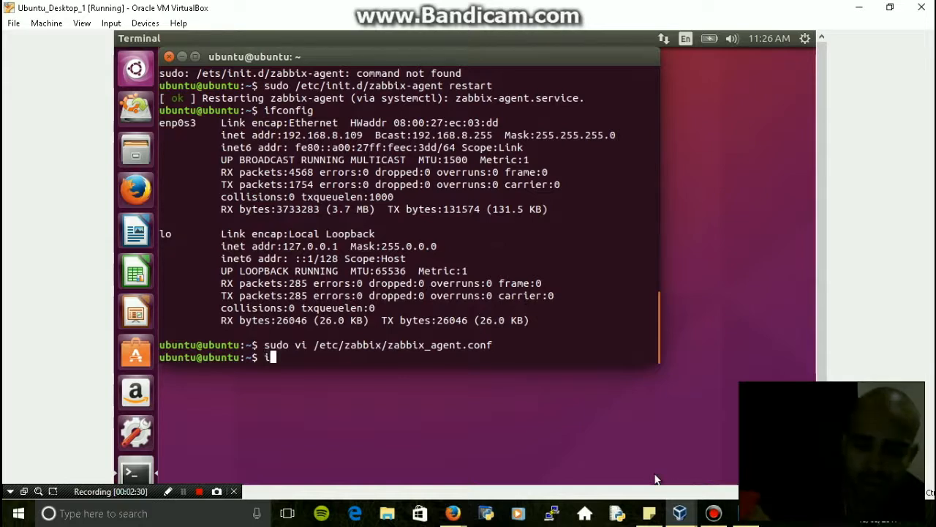
{"action": "type", "text": "fconfig"}
{"action": "key", "text": "Return"}
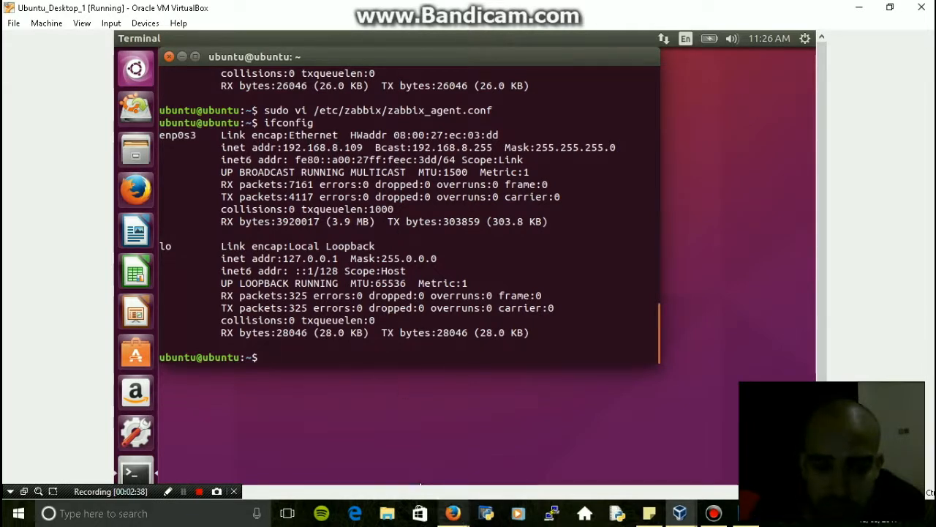
{"action": "left_click", "coordinate": [453, 513]}
Delete the UbuntuHouse host at 192.168.8.109 and start a new host with Create host
{"action": "left_click", "coordinate": [491, 476]}
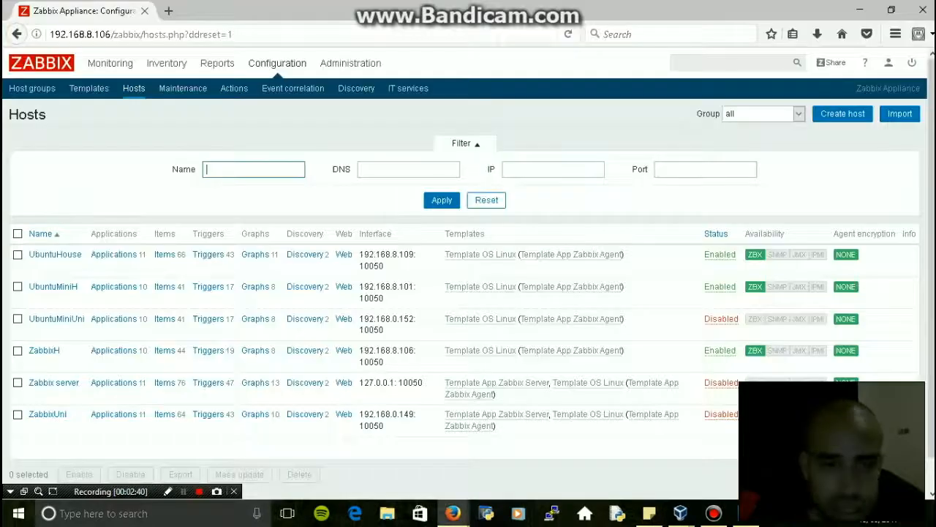
{"action": "left_click_drag", "start_coordinate": [403, 254], "coordinate": [359, 255]}
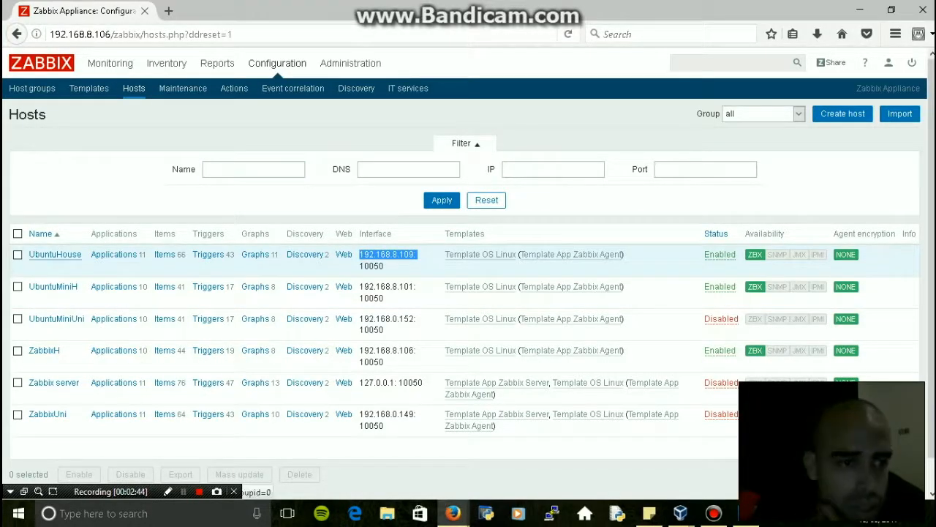
{"action": "left_click", "coordinate": [17, 254]}
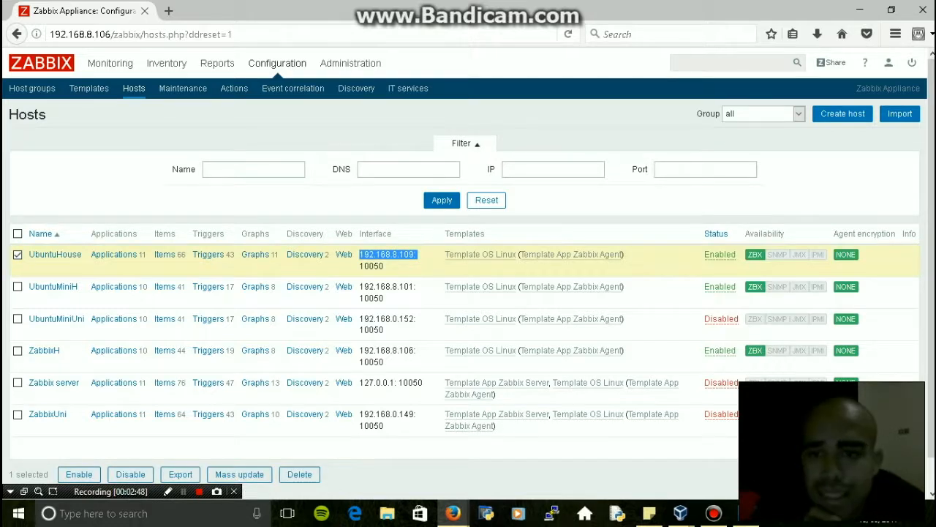
{"action": "left_click", "coordinate": [299, 474]}
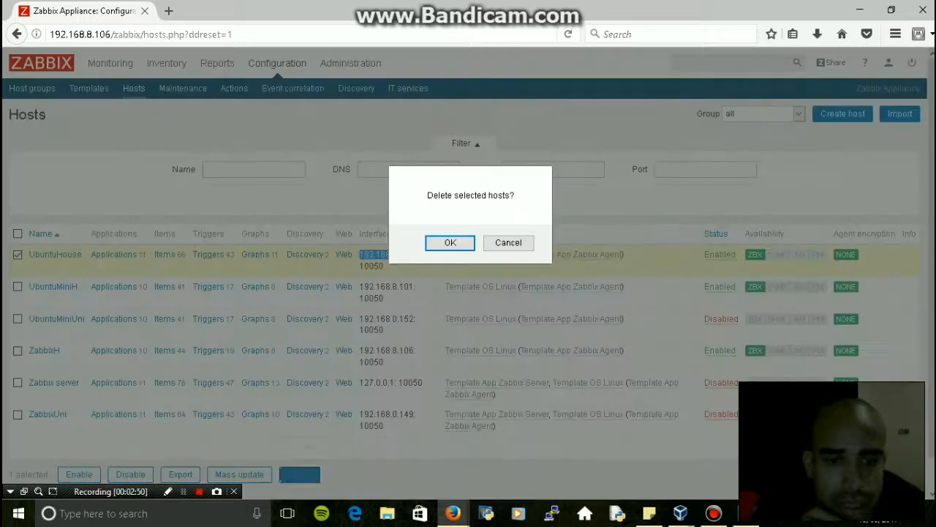
{"action": "key", "text": "Return"}
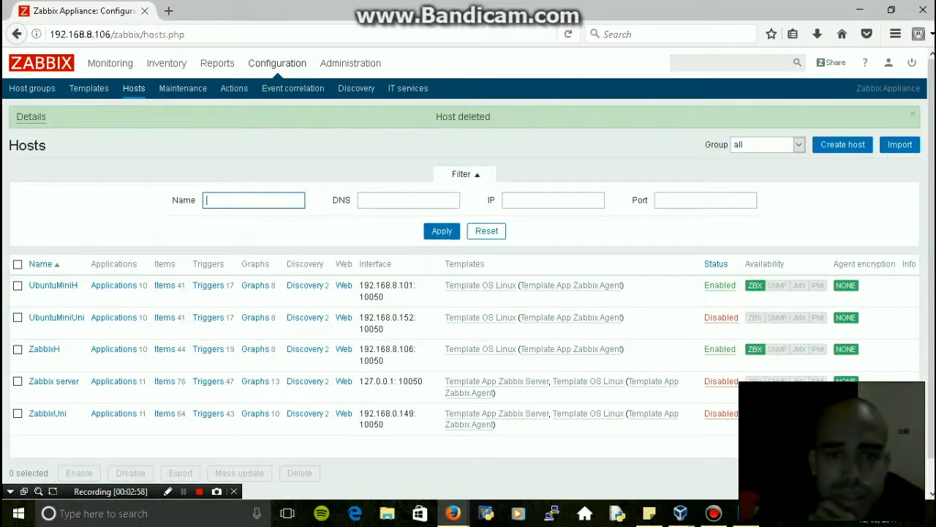
{"action": "left_click", "coordinate": [843, 144]}
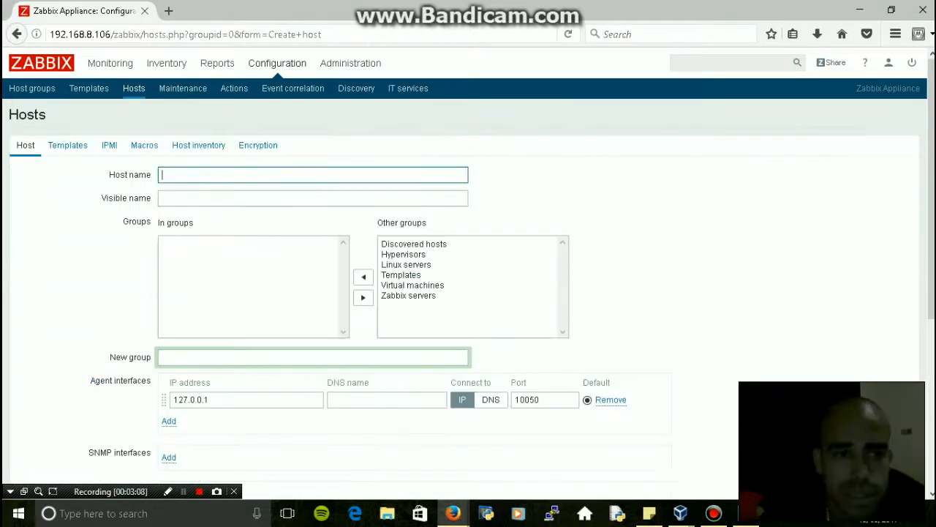
Enter UbuntuHouse as the new host's name
{"action": "key", "text": "Down"}
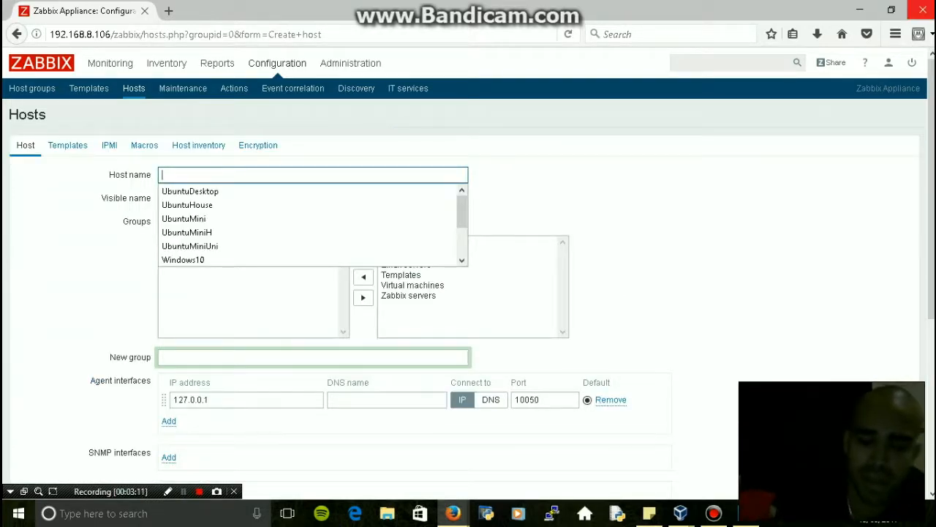
{"action": "type", "text": "Ubunt"}
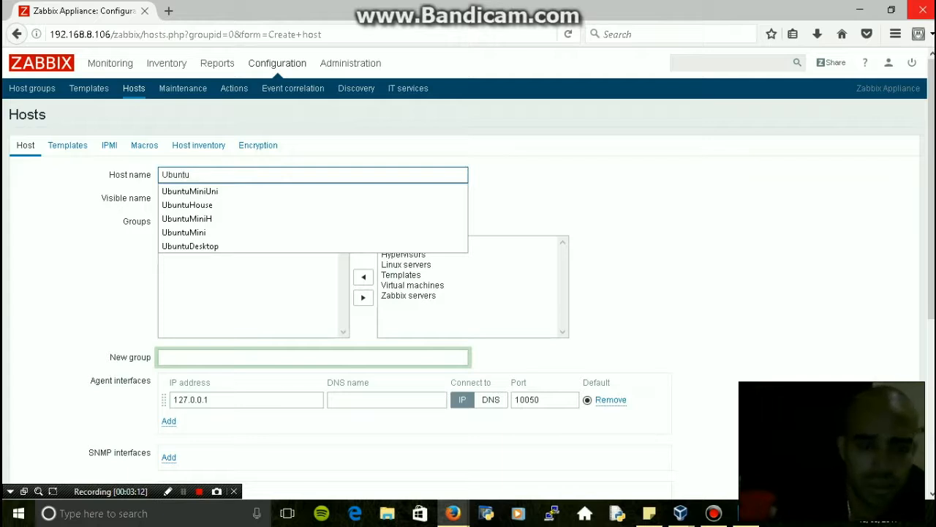
{"action": "type", "text": "uHou"}
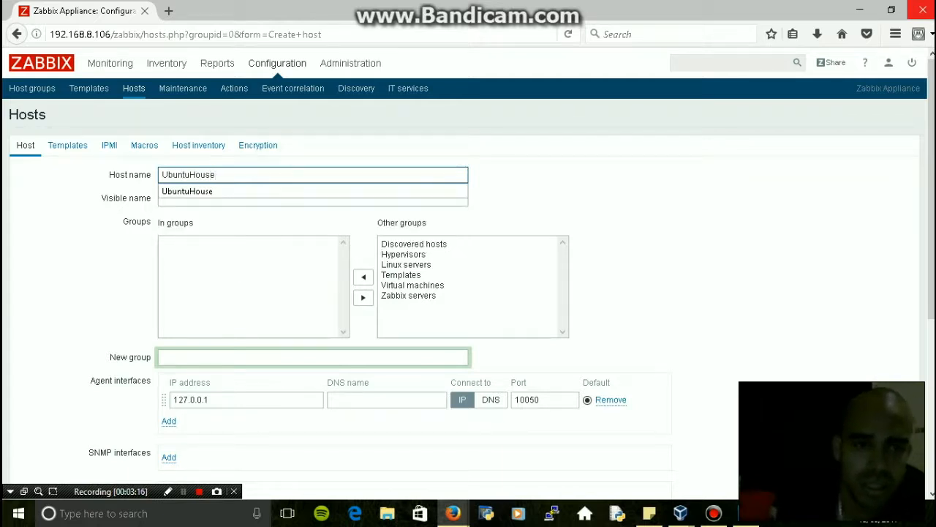
{"action": "type", "text": "se"}
{"action": "key", "text": "Down"}
{"action": "key", "text": "Return"}
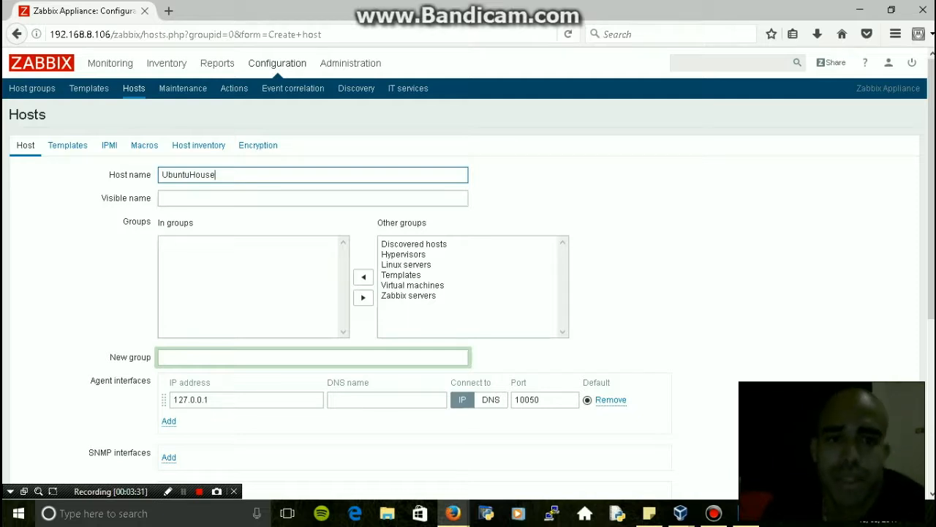
Replace the agent IP 127.0.0.1 with 192.168.8 and check the Ubuntu VM's ifconfig address
{"action": "double_click", "coordinate": [190, 400]}
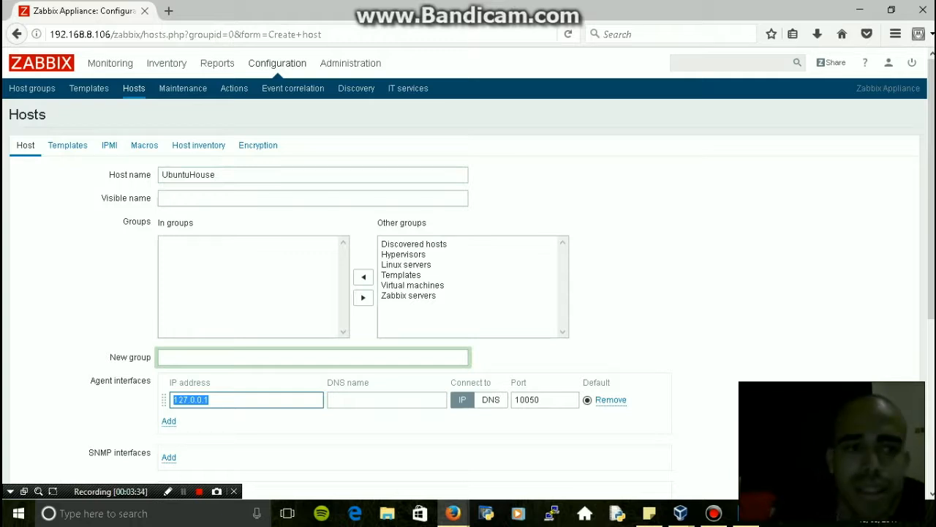
{"action": "scroll", "coordinate": [468, 278], "scroll_direction": "down", "scroll_amount": 4}
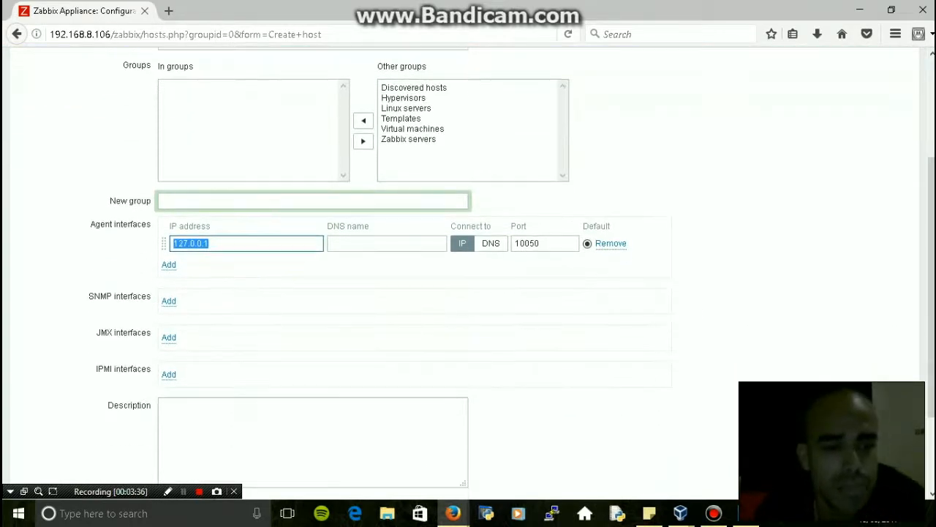
{"action": "type", "text": "192"}
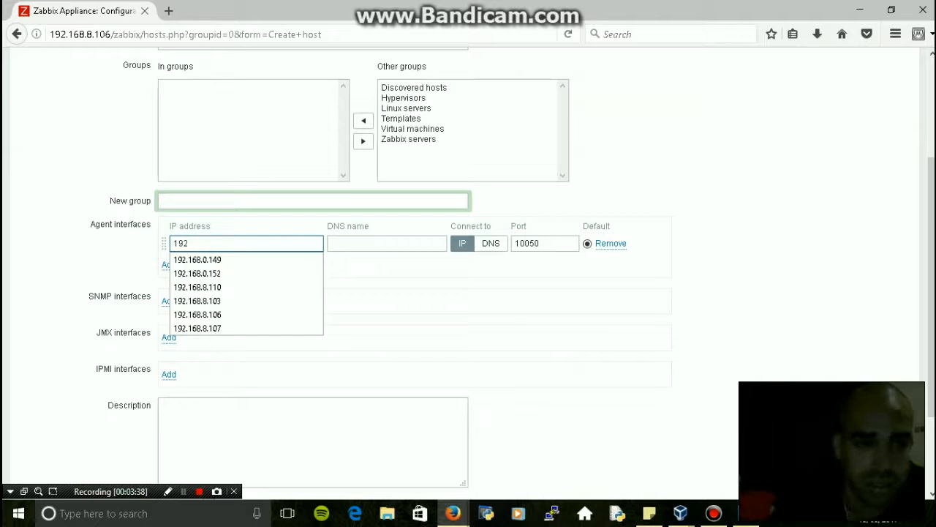
{"action": "type", "text": ".168"}
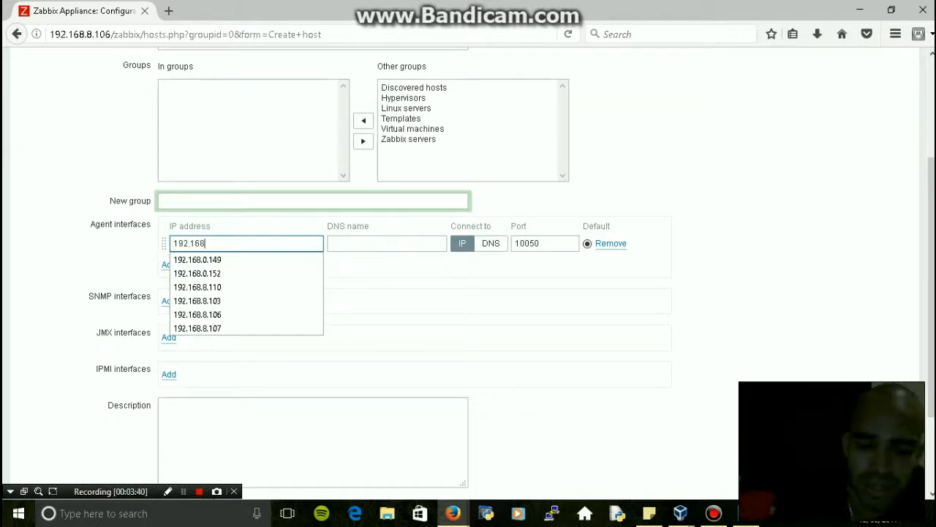
{"action": "type", "text": ".8."}
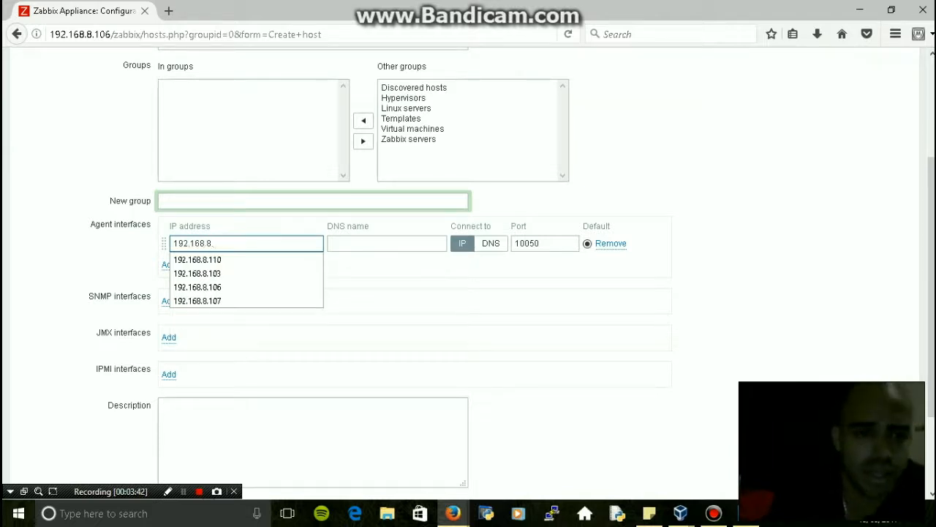
{"action": "key", "text": "alt+Tab"}
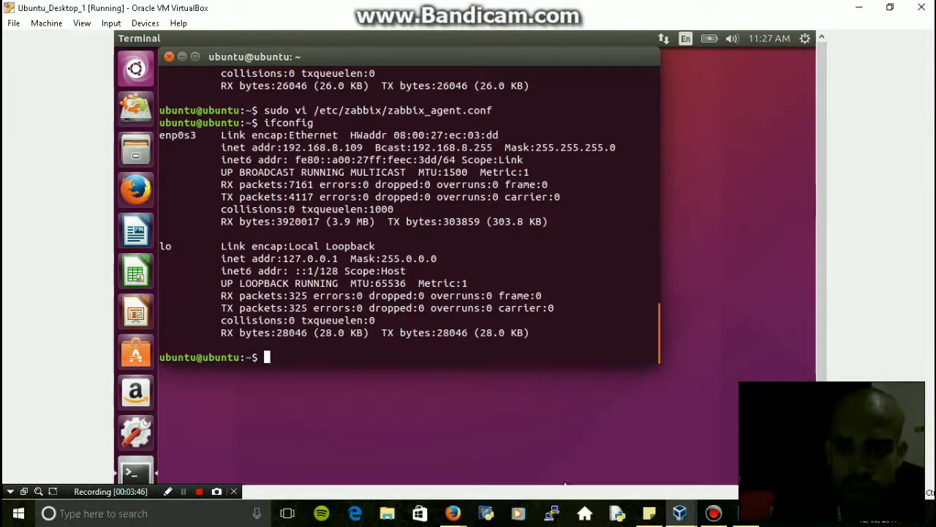
{"action": "mouse_move", "coordinate": [453, 513]}
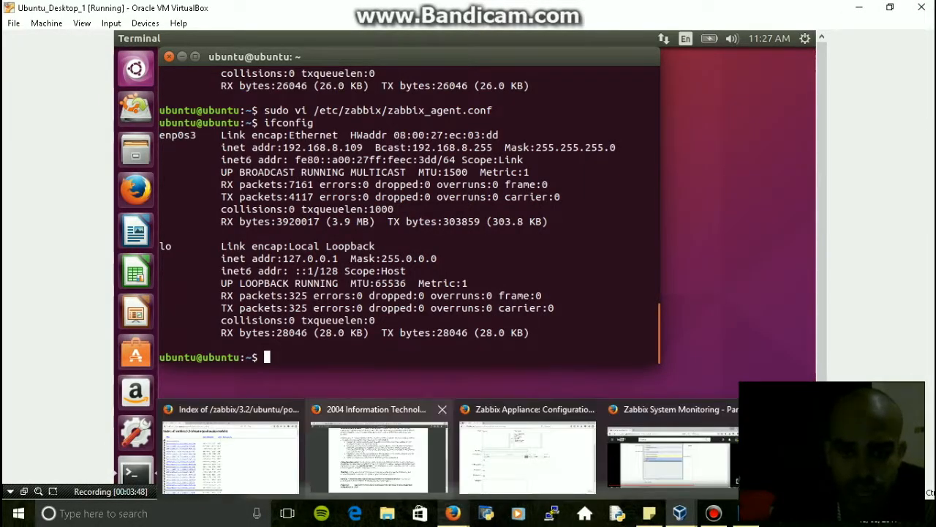
Complete the agent interface IP as 192.168.8.109
{"action": "left_click", "coordinate": [527, 453]}
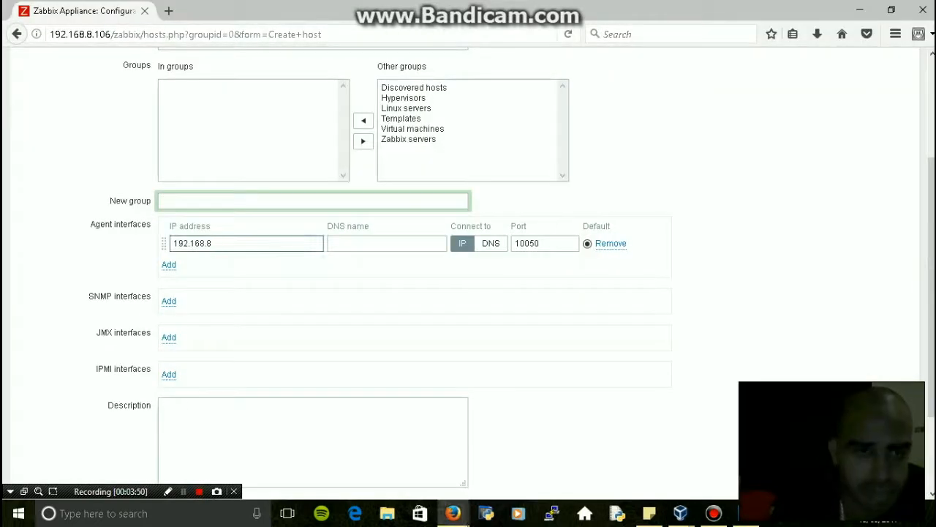
{"action": "type", "text": "109"}
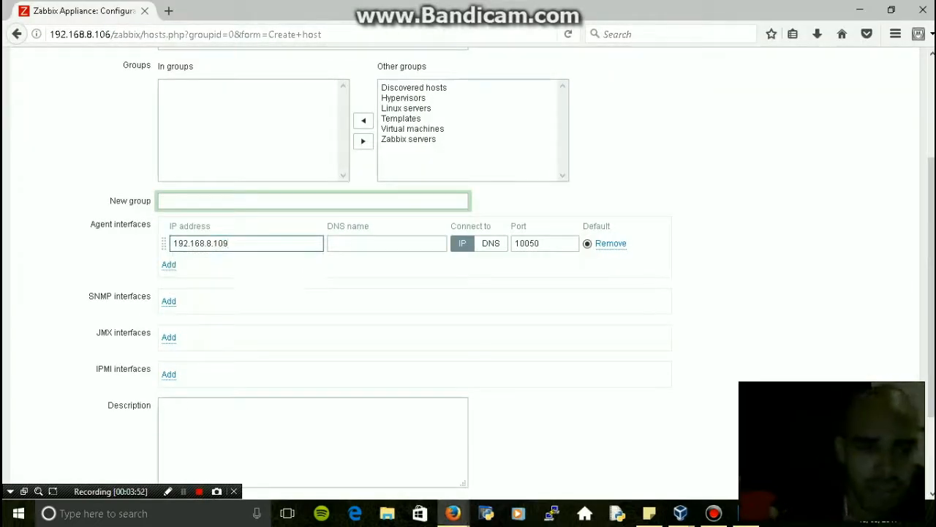
{"action": "left_click", "coordinate": [386, 242]}
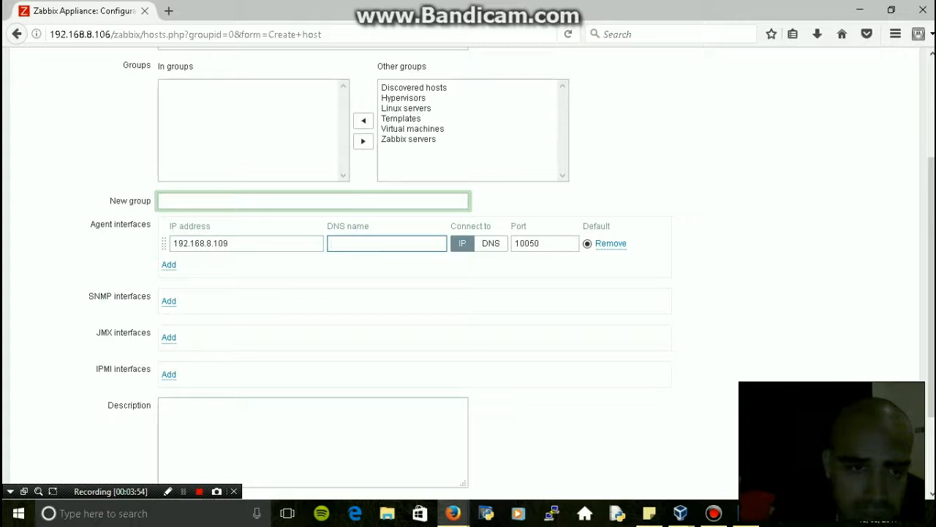
{"action": "scroll", "coordinate": [468, 269], "scroll_direction": "down", "scroll_amount": 3}
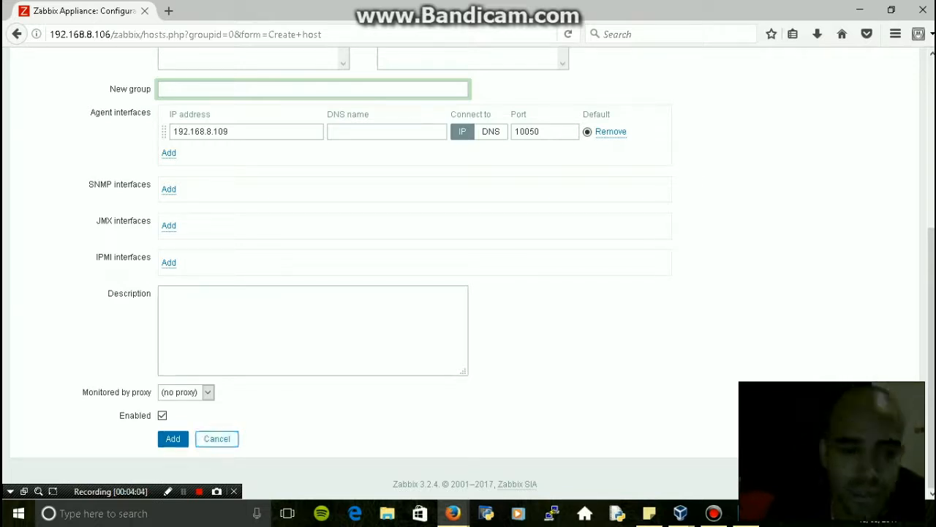
{"action": "scroll", "coordinate": [468, 270], "scroll_direction": "up", "scroll_amount": 4}
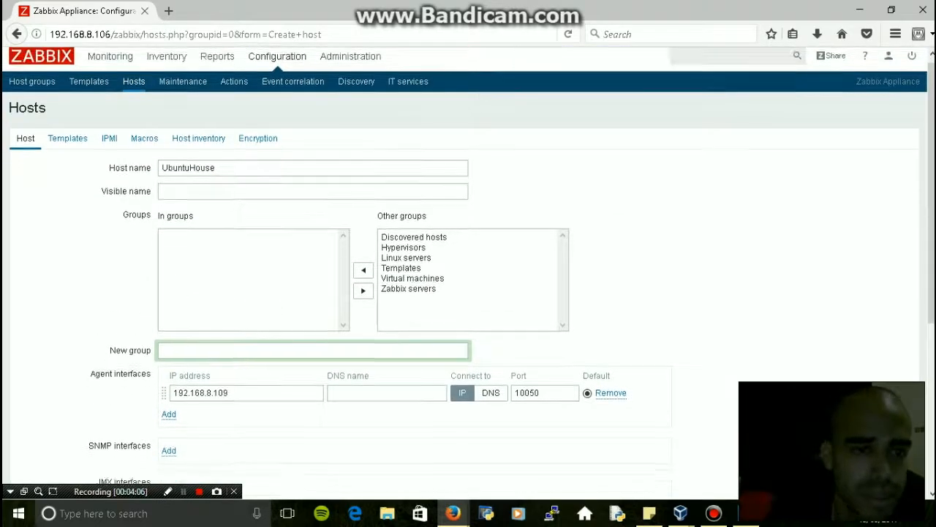
{"action": "scroll", "coordinate": [468, 271], "scroll_direction": "down", "scroll_amount": 3}
{"action": "scroll", "coordinate": [468, 270], "scroll_direction": "up", "scroll_amount": 4}
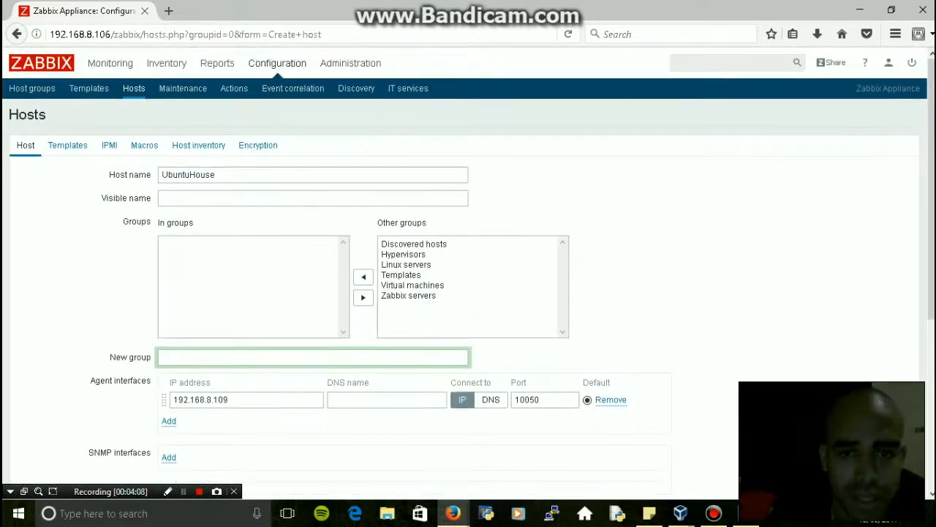
Add the Linux servers group to the new host's groups
{"action": "left_click", "coordinate": [383, 264]}
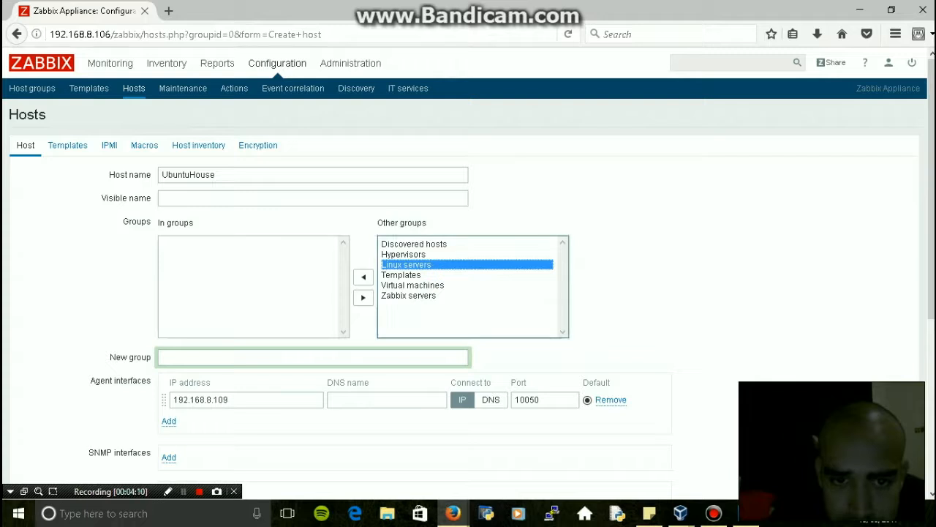
{"action": "left_click", "coordinate": [363, 277]}
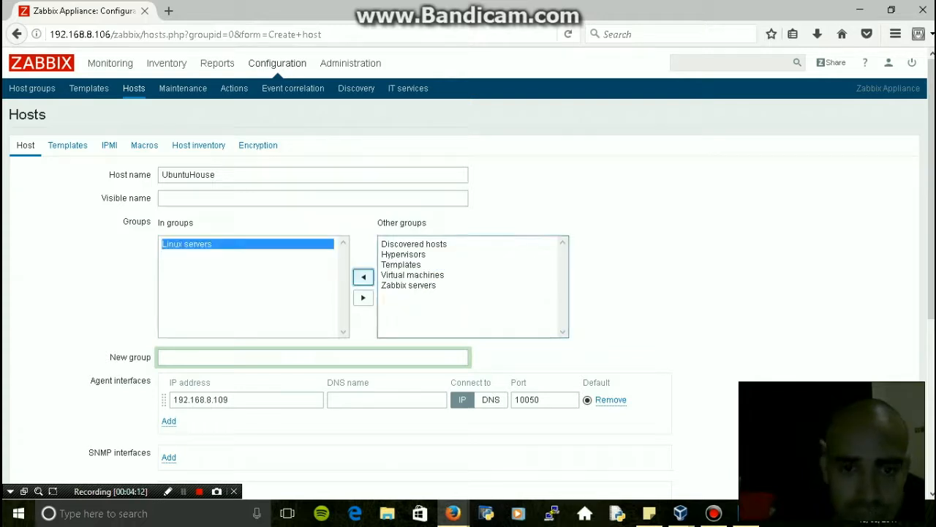
{"action": "scroll", "coordinate": [364, 276], "scroll_direction": "down", "scroll_amount": 3}
{"action": "scroll", "coordinate": [363, 276], "scroll_direction": "up", "scroll_amount": 3}
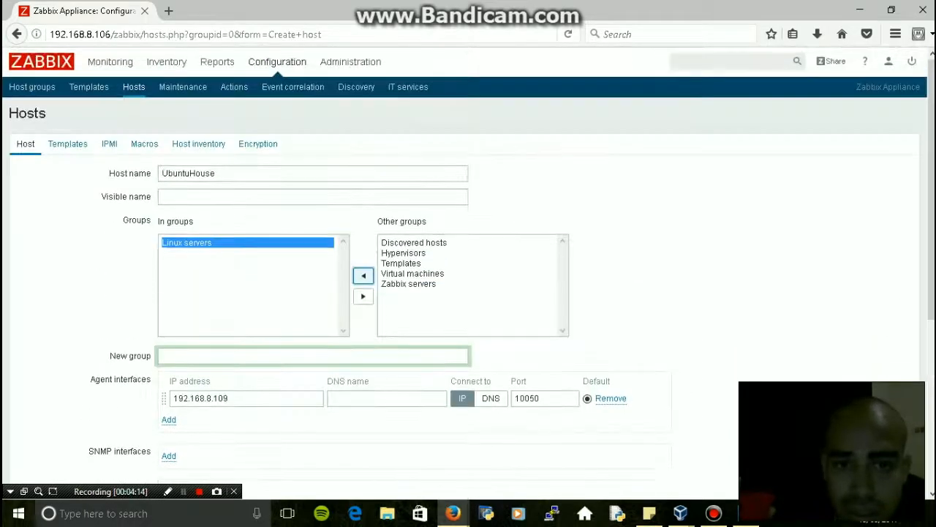
{"action": "left_click", "coordinate": [364, 297]}
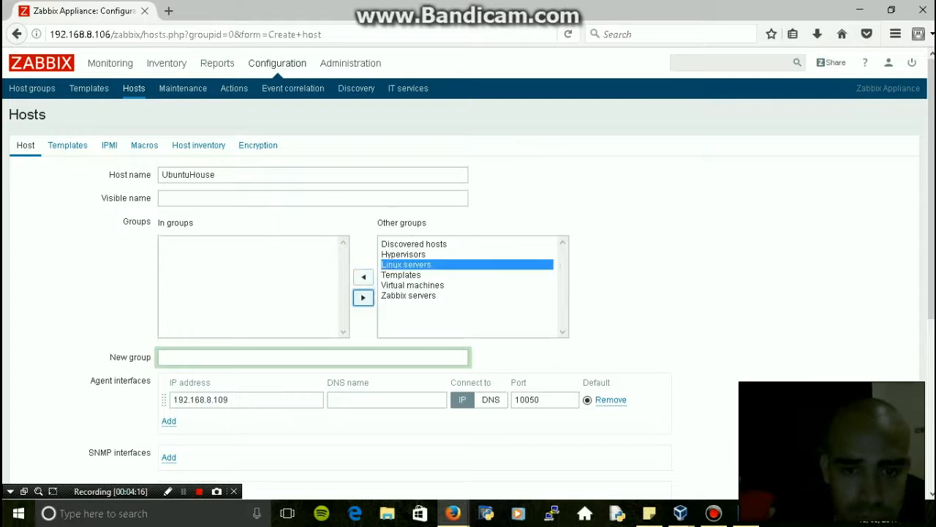
{"action": "left_click", "coordinate": [413, 284]}
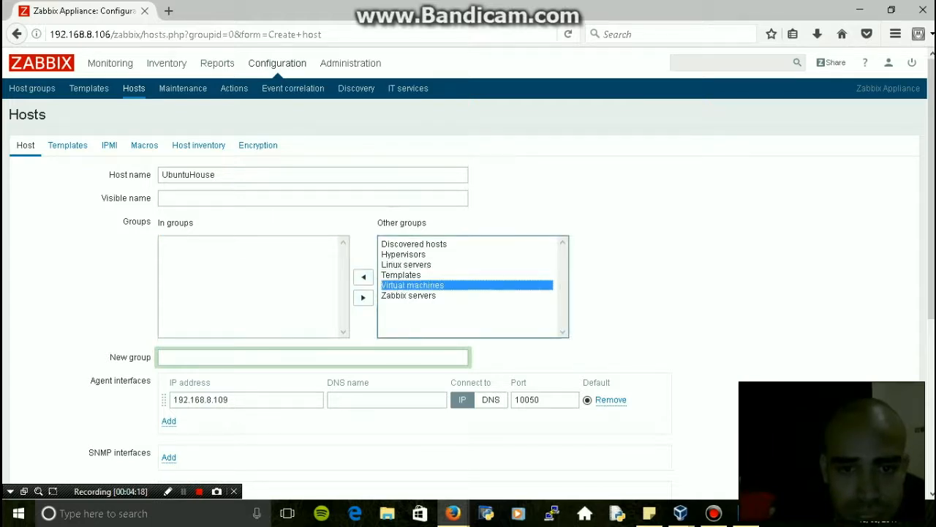
{"action": "left_click", "coordinate": [406, 264]}
{"action": "left_click", "coordinate": [363, 276]}
{"action": "scroll", "coordinate": [468, 292], "scroll_direction": "down", "scroll_amount": 5}
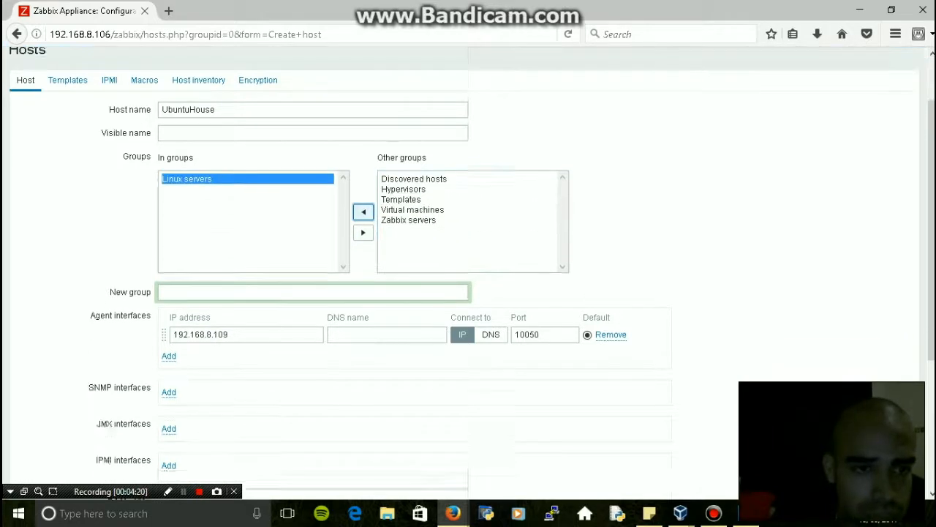
{"action": "scroll", "coordinate": [468, 293], "scroll_direction": "up", "scroll_amount": 4}
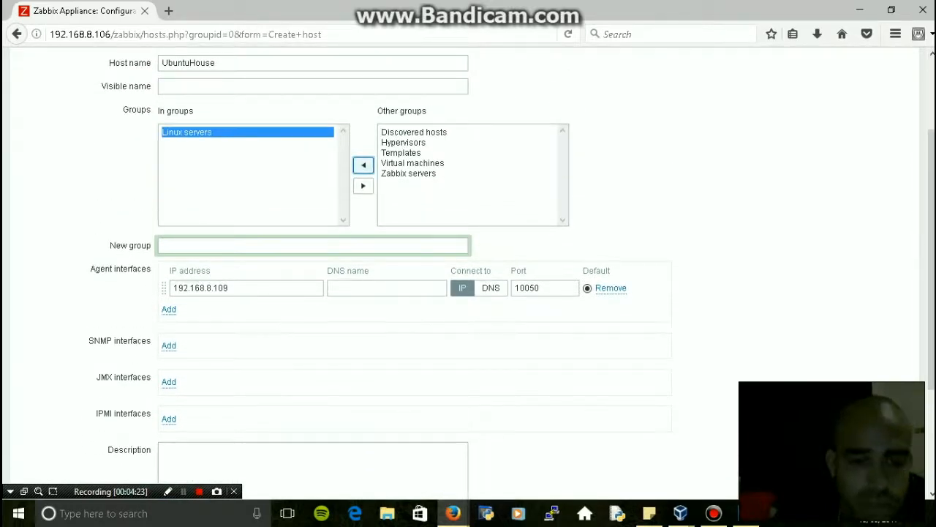
{"action": "scroll", "coordinate": [468, 293], "scroll_direction": "down", "scroll_amount": 3}
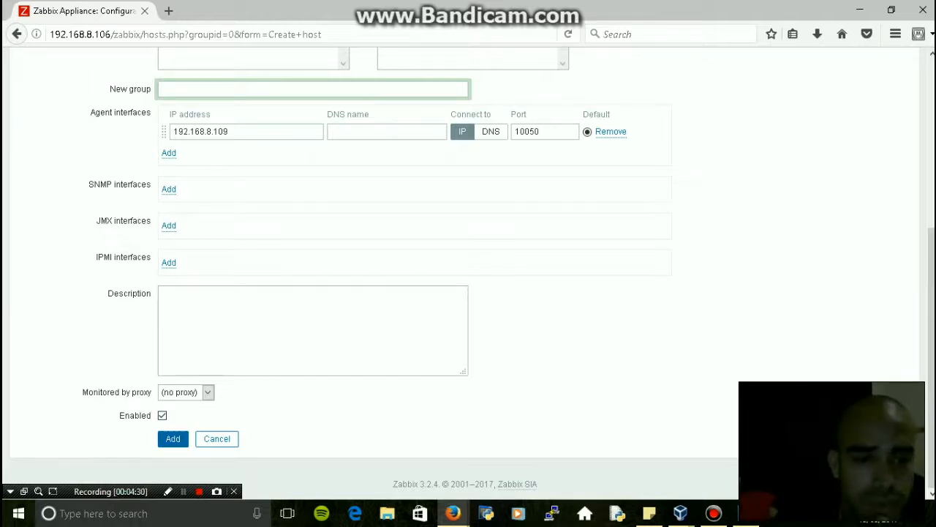
Add the UbuntuHouse host at 192.168.8.109:10050 and open it from the hosts list
{"action": "left_click", "coordinate": [173, 439]}
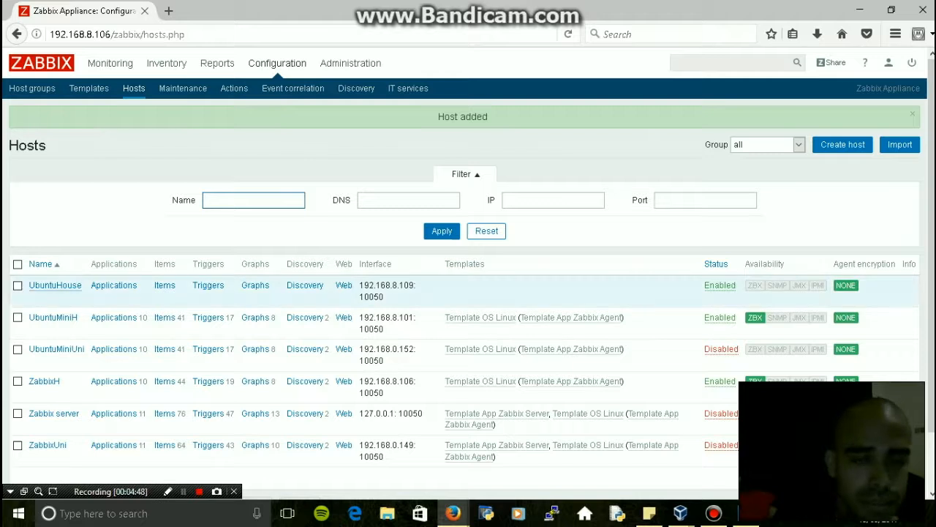
{"action": "left_click", "coordinate": [55, 286]}
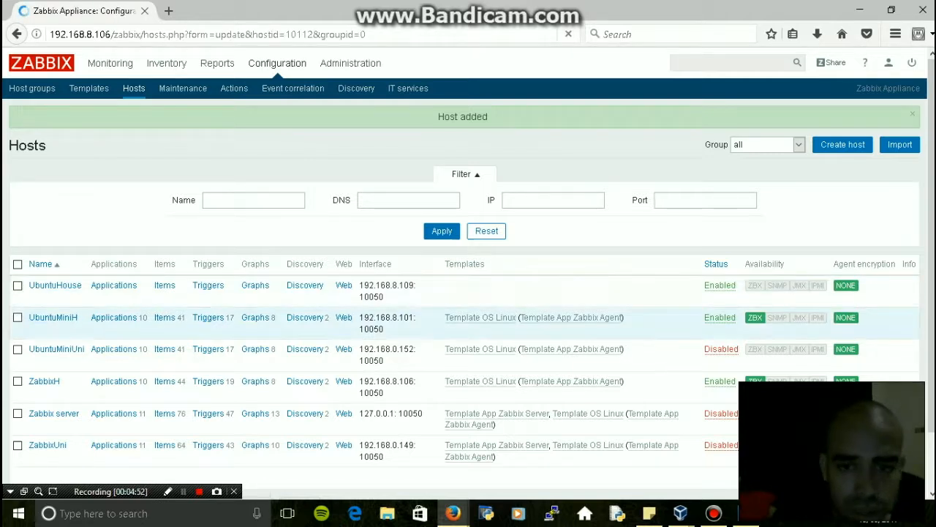
Open the template picker under Link new templates on UbuntuHouse's Templates tab
{"action": "left_click", "coordinate": [67, 164]}
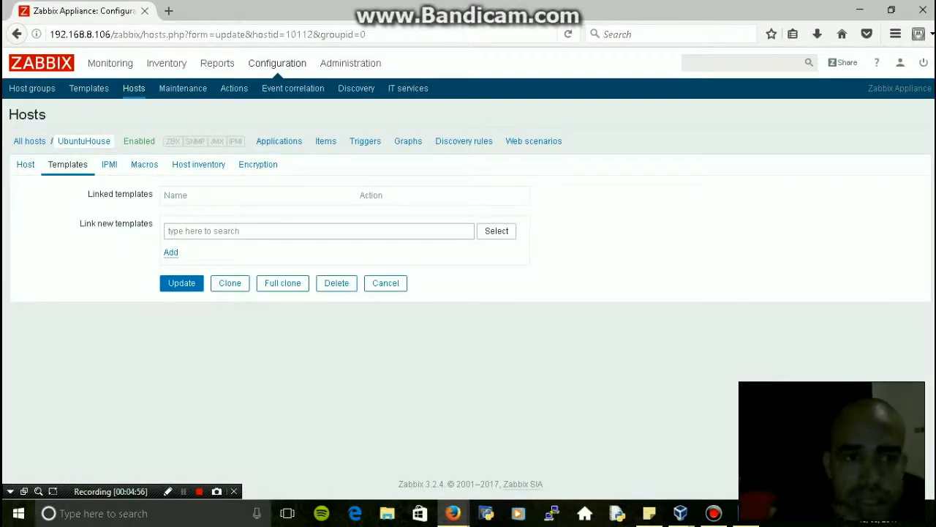
{"action": "left_click", "coordinate": [171, 253]}
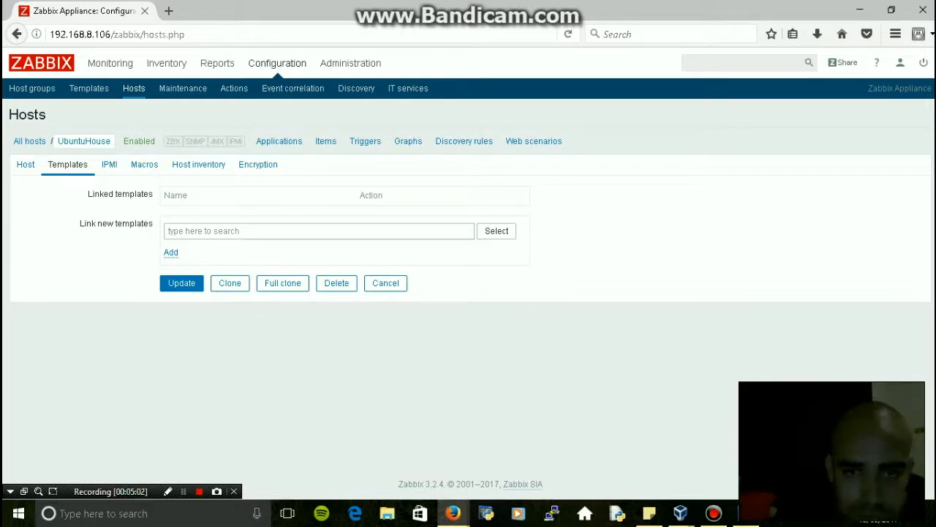
{"action": "left_click", "coordinate": [496, 230]}
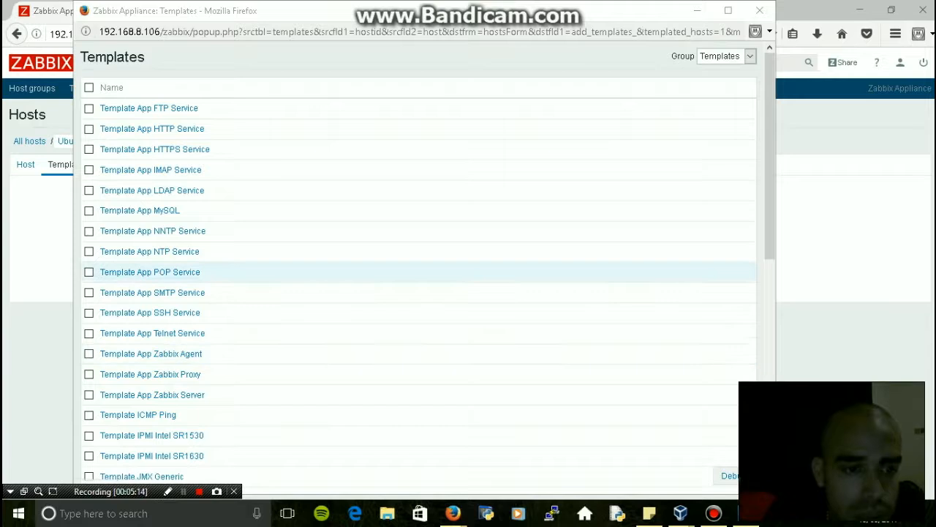
Pick Template OS Linux in the template popup and add it to UbuntuHouse's linked templates
{"action": "scroll", "coordinate": [293, 219], "scroll_direction": "down", "scroll_amount": 8}
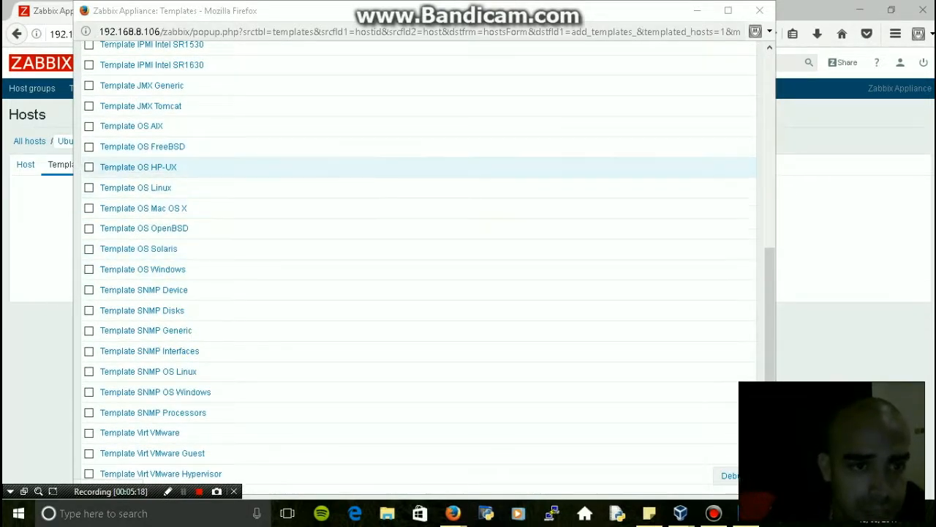
{"action": "left_click", "coordinate": [89, 187]}
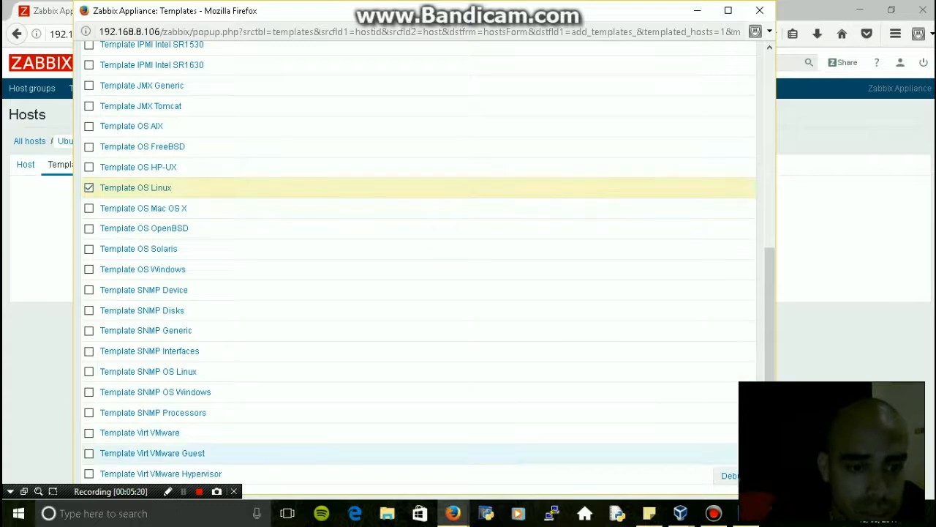
{"action": "scroll", "coordinate": [417, 264], "scroll_direction": "down", "scroll_amount": 2}
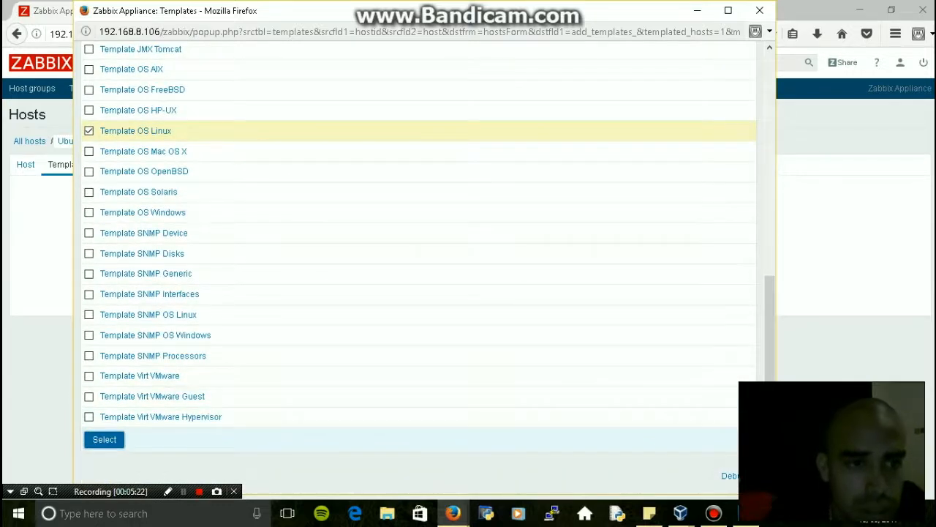
{"action": "left_click", "coordinate": [104, 439]}
{"action": "left_click", "coordinate": [171, 266]}
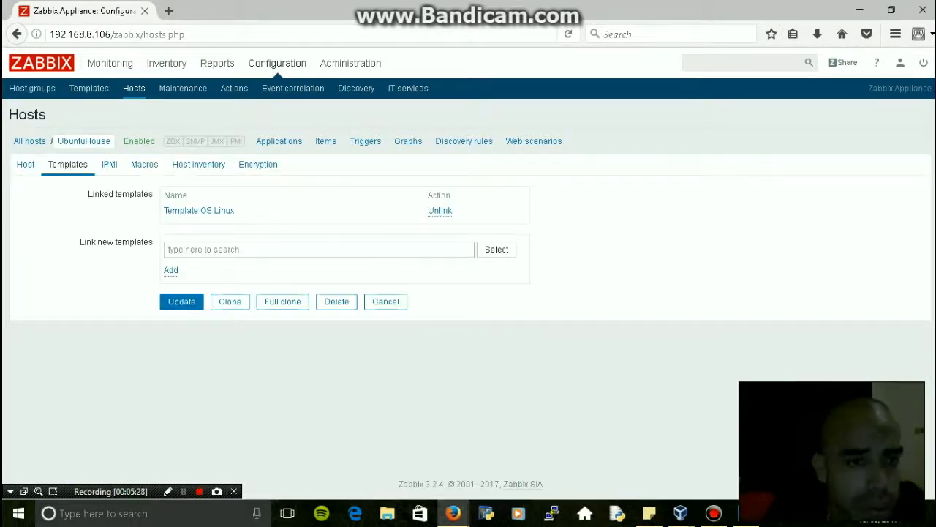
Save the UbuntuHouse host with Template OS Linux linked, so the list shows 10 applications and 32 items
{"action": "left_click", "coordinate": [182, 301]}
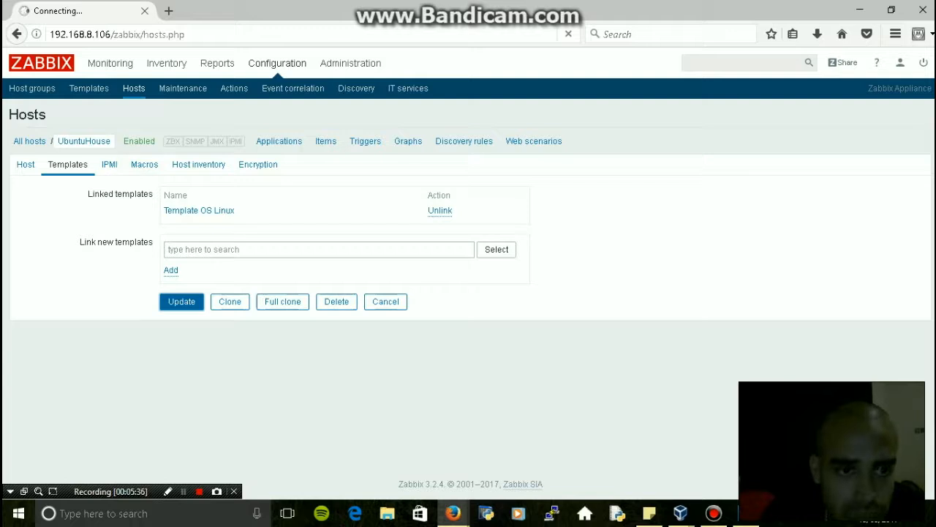
{"action": "key", "text": "shift+F12"}
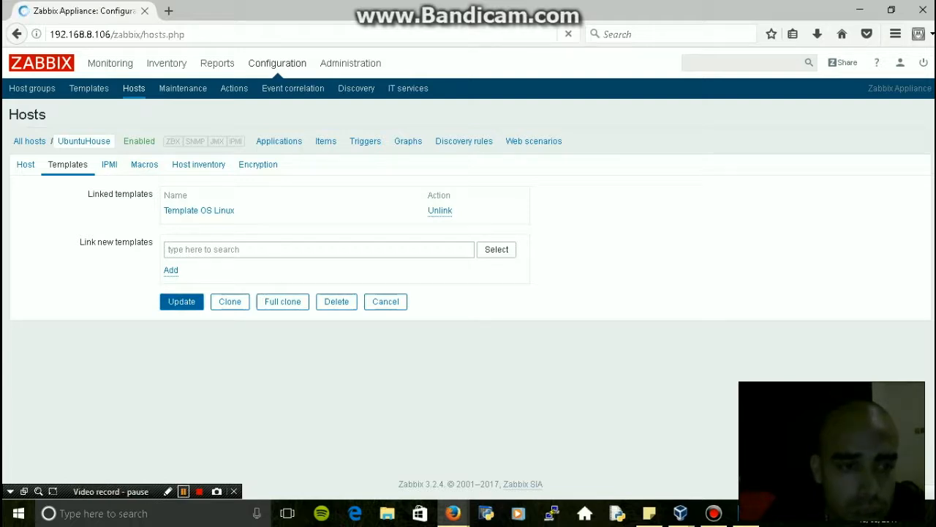
{"action": "key", "text": "shift+F12"}
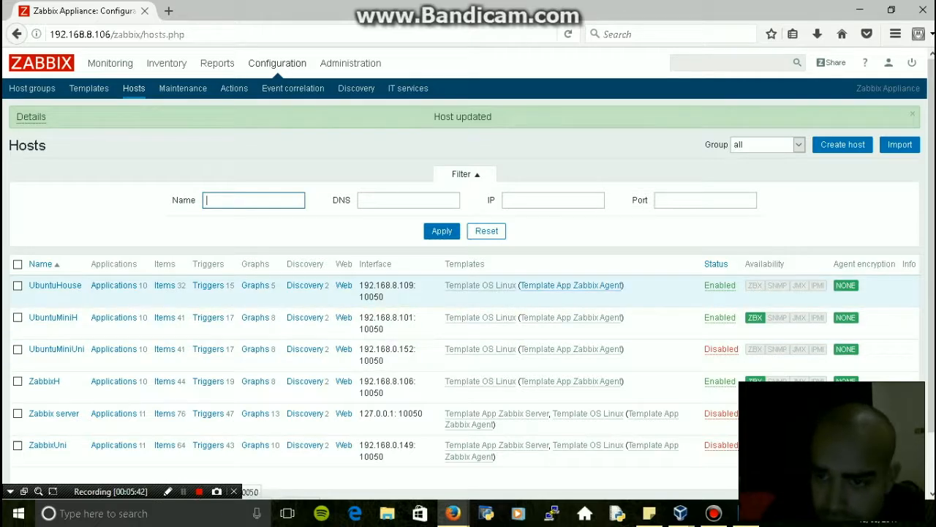
In the Ubuntu VM, install zabbix-agent and open /etc/zabbix/zabbix_agentd.conf with sudo vi
{"action": "mouse_move", "coordinate": [681, 513]}
{"action": "left_click", "coordinate": [768, 450]}
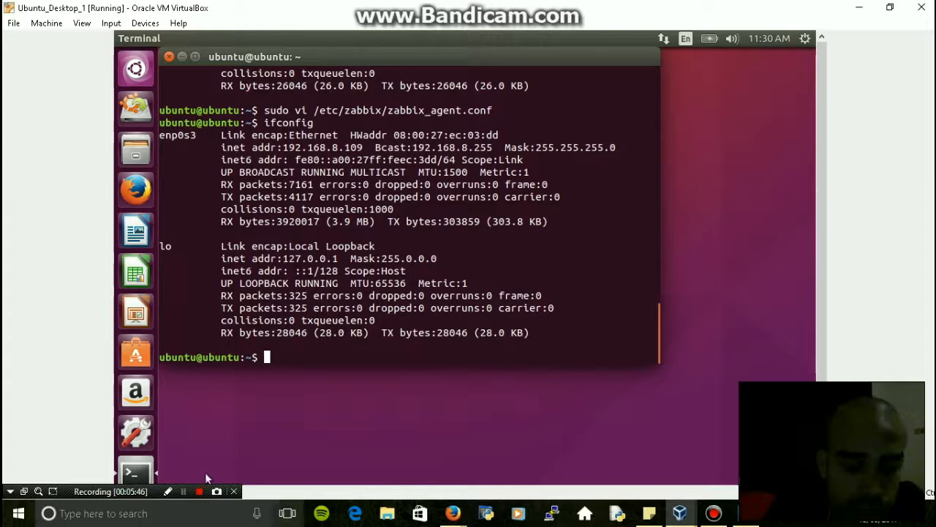
{"action": "left_click", "coordinate": [183, 491]}
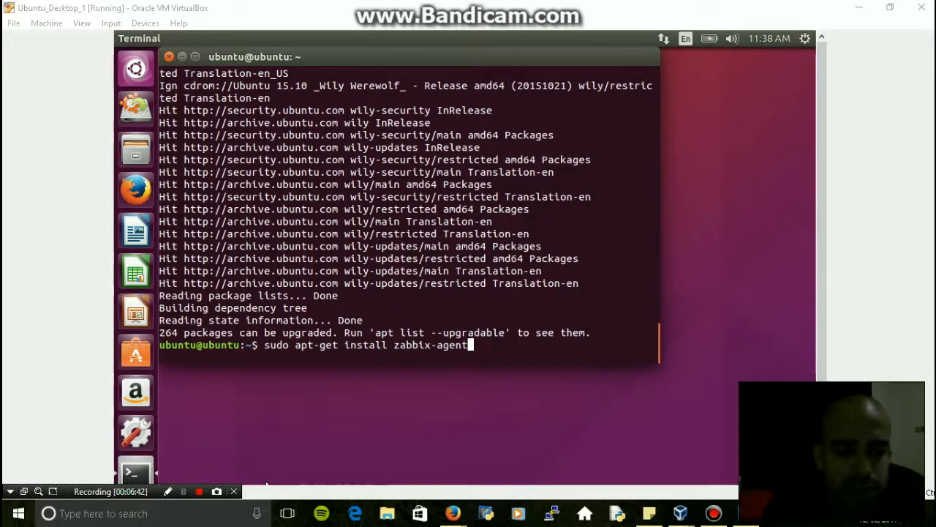
{"action": "key", "text": "Return"}
{"action": "type", "text": "sudo vi /etc/zabbix/zabbix_agentd.conf"}
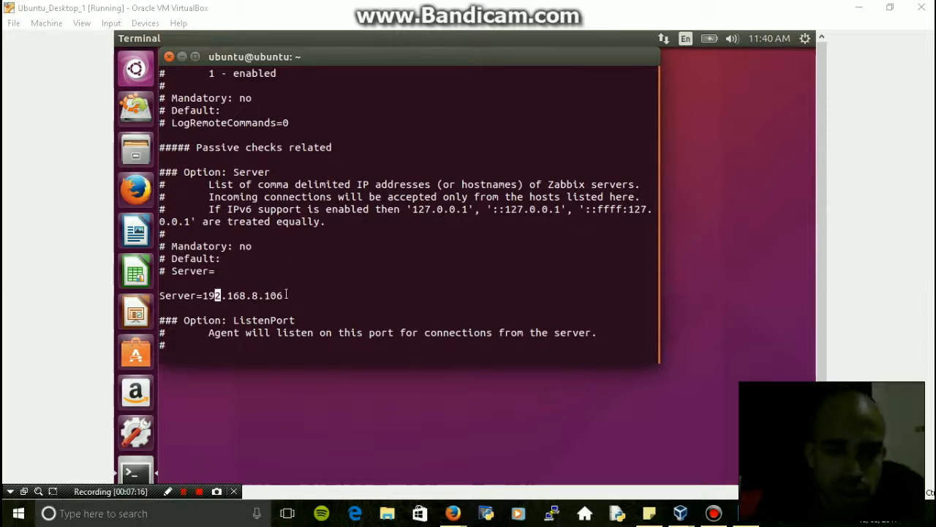
Review zabbix_agentd.conf from Server=192.168.8.106 down through ServerActive and the Hostname=UbuntuHouse lines
{"action": "left_click_drag", "start_coordinate": [284, 296], "coordinate": [223, 296]}
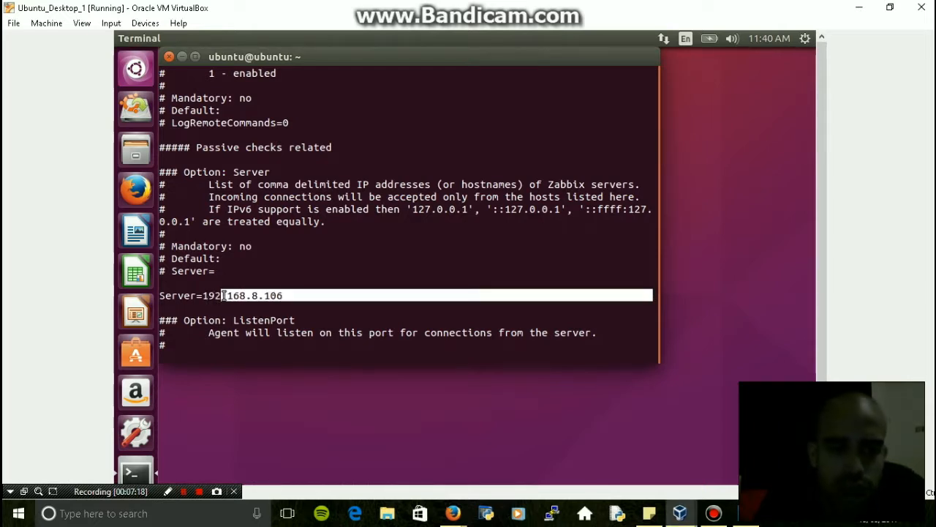
{"action": "left_click", "coordinate": [291, 322]}
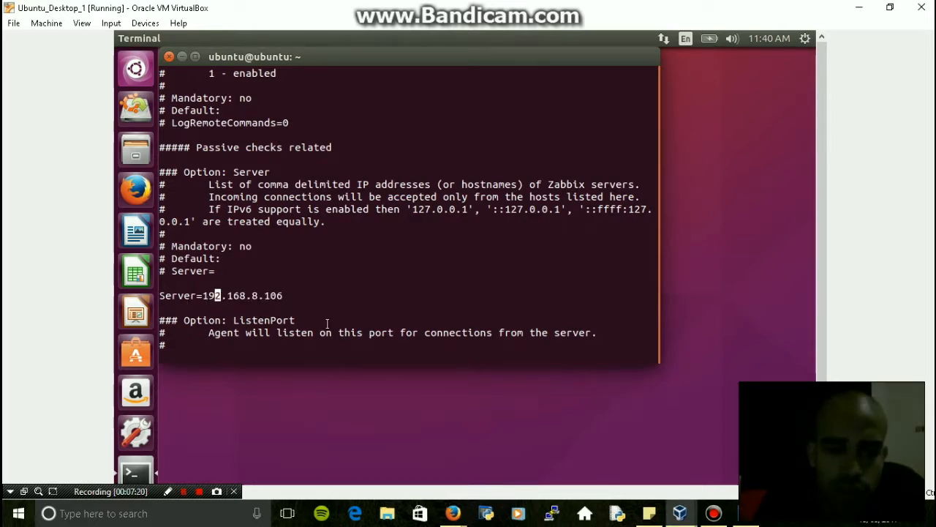
{"action": "key", "text": "Down"}
{"action": "key", "text": "Down"}
{"action": "key", "text": "Down"}
{"action": "key", "text": "Down"}
{"action": "key", "text": "Down"}
{"action": "key", "text": "Down"}
{"action": "key", "text": "Down"}
{"action": "key", "text": "Down"}
{"action": "key", "text": "Down"}
{"action": "key", "text": "Down"}
{"action": "key", "text": "Down"}
{"action": "key", "text": "Down"}
{"action": "key", "text": "Down"}
{"action": "key", "text": "Down"}
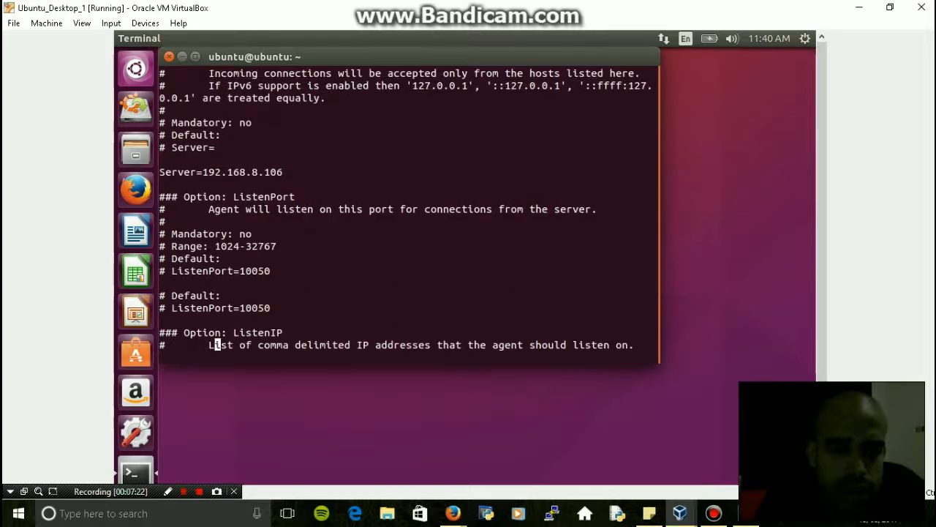
{"action": "key", "text": "Down"}
{"action": "key", "text": "Down"}
{"action": "key", "text": "Down"}
{"action": "key", "text": "Down"}
{"action": "key", "text": "Down"}
{"action": "key", "text": "Down"}
{"action": "key", "text": "Down"}
{"action": "key", "text": "Down"}
{"action": "key", "text": "Down"}
{"action": "key", "text": "Down"}
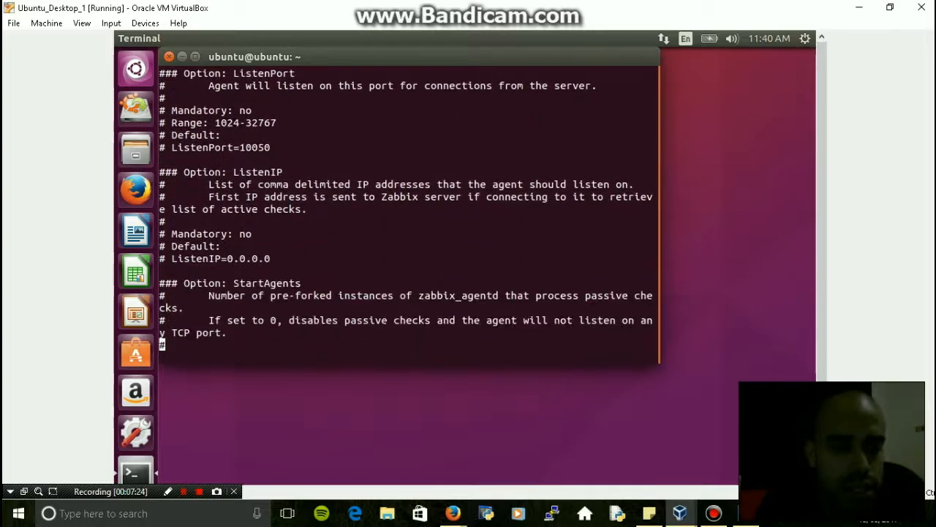
{"action": "key", "text": "Down"}
{"action": "key", "text": "Down"}
{"action": "key", "text": "Down"}
{"action": "key", "text": "Down"}
{"action": "key", "text": "Down"}
{"action": "key", "text": "Down"}
{"action": "key", "text": "Down"}
{"action": "key", "text": "Down"}
{"action": "key", "text": "Down"}
{"action": "key", "text": "Down"}
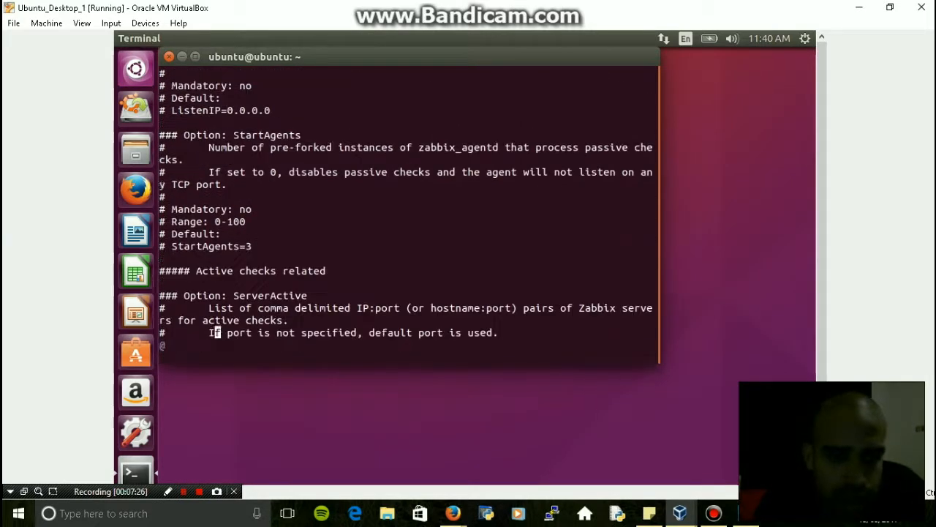
{"action": "key", "text": "Down"}
{"action": "key", "text": "Down"}
{"action": "key", "text": "Down"}
{"action": "key", "text": "Down"}
{"action": "key", "text": "Down"}
{"action": "key", "text": "Down"}
{"action": "key", "text": "Down"}
{"action": "key", "text": "Down"}
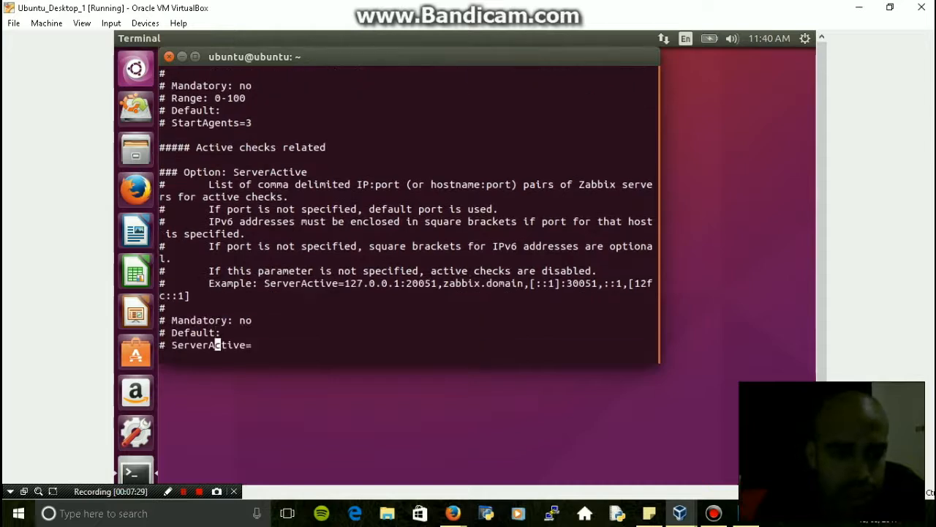
{"action": "key", "text": "Down"}
{"action": "key", "text": "Down"}
{"action": "key", "text": "Down"}
{"action": "key", "text": "Down"}
{"action": "key", "text": "Down"}
{"action": "key", "text": "Up"}
{"action": "key", "text": "Down"}
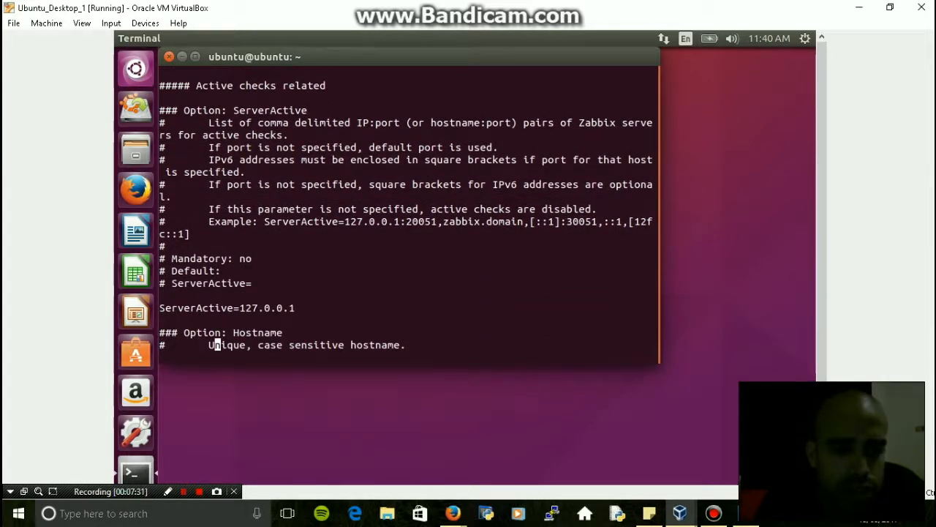
{"action": "key", "text": "Down"}
{"action": "key", "text": "Down"}
{"action": "key", "text": "Down"}
{"action": "key", "text": "Down"}
{"action": "key", "text": "Down"}
{"action": "key", "text": "Down"}
{"action": "key", "text": "Down"}
{"action": "key", "text": "Down"}
{"action": "key", "text": "Down"}
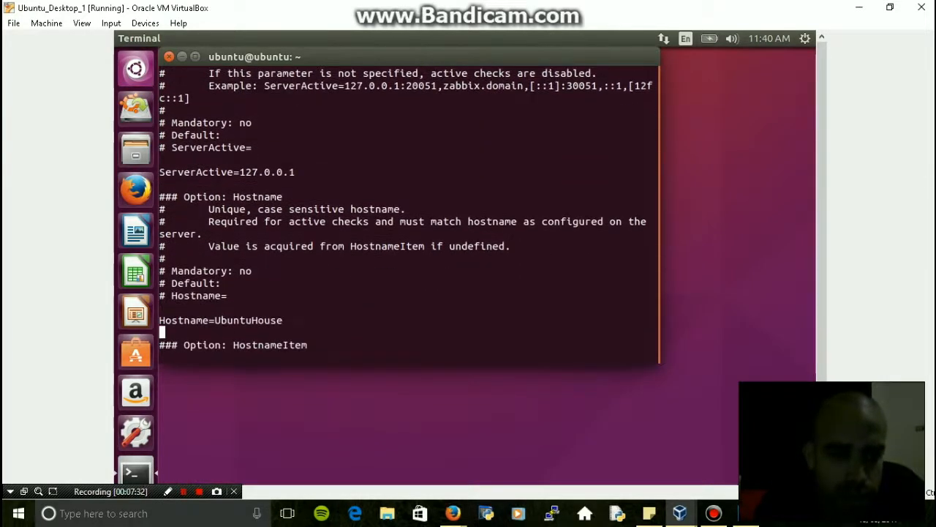
{"action": "key", "text": "Down"}
{"action": "scroll", "coordinate": [280, 284], "scroll_direction": "down", "scroll_amount": 1}
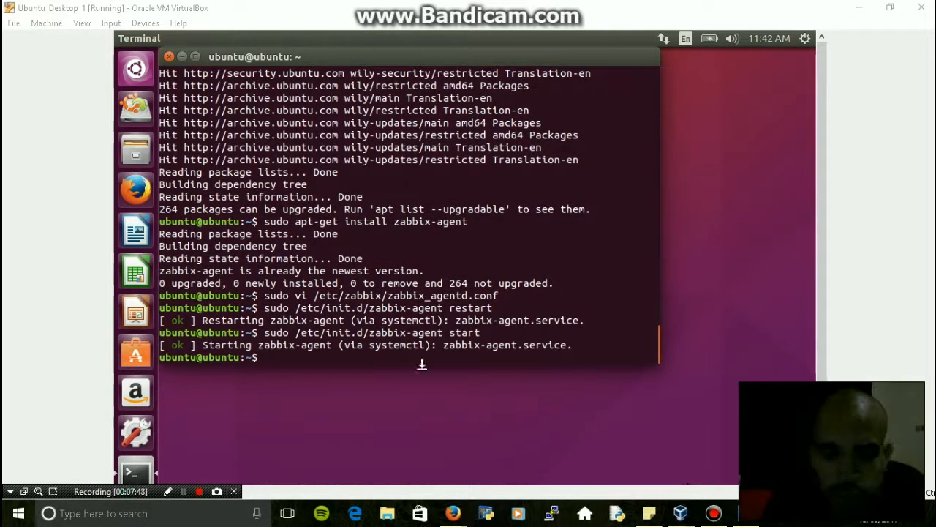
Back in Zabbix, reset the Hosts filter and confirm UbuntuHouse (192.168.8.109:10050) shows a green agent
{"action": "mouse_move", "coordinate": [453, 512]}
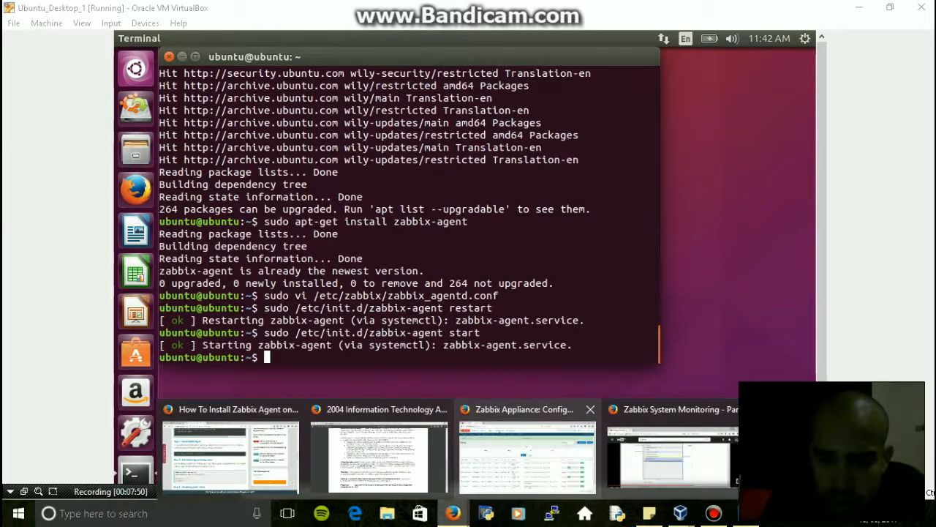
{"action": "left_click", "coordinate": [530, 446]}
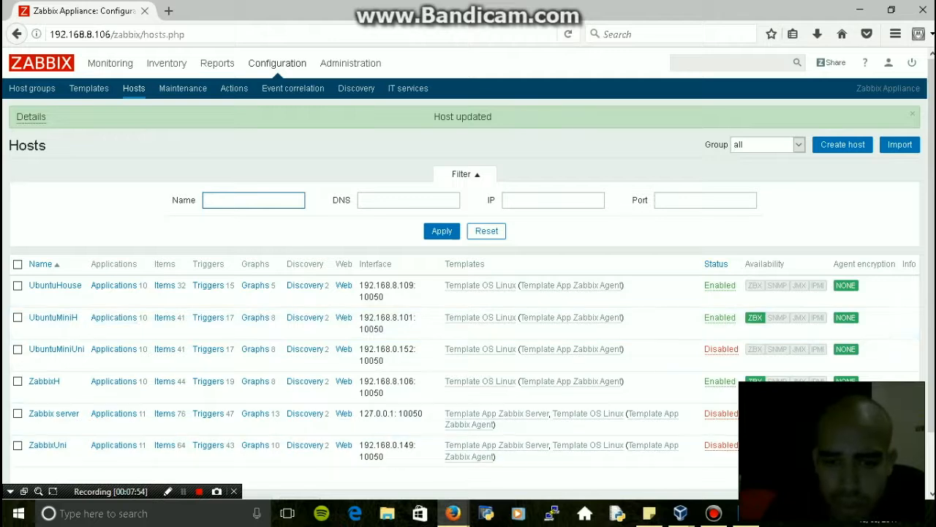
{"action": "left_click", "coordinate": [486, 230]}
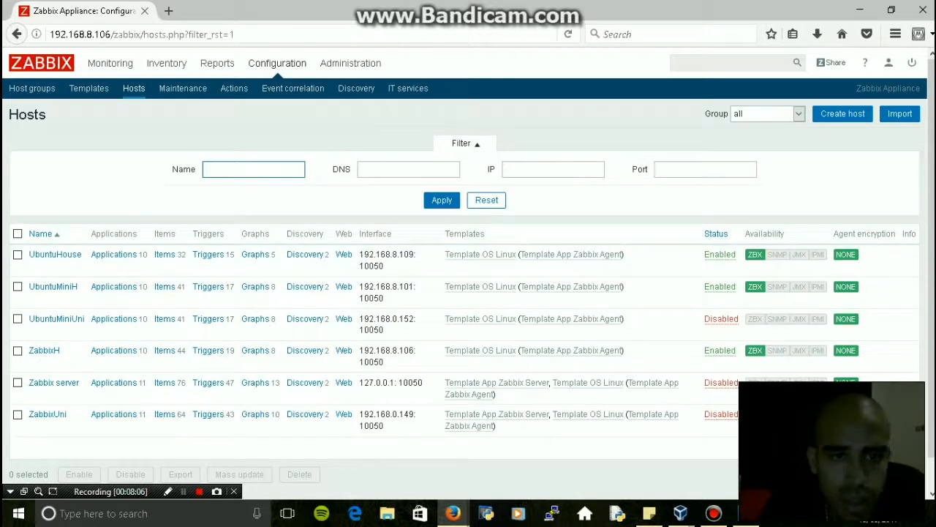
{"action": "left_click", "coordinate": [183, 491]}
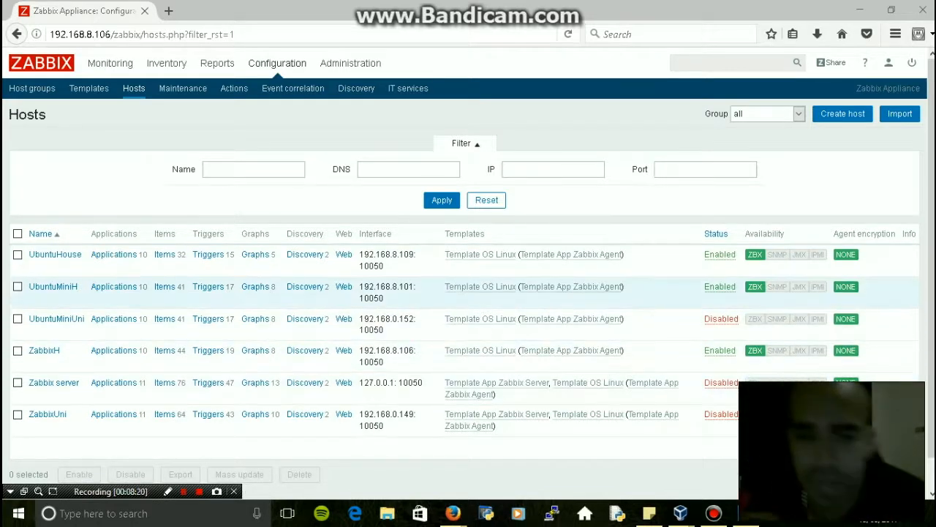
{"action": "left_click_drag", "start_coordinate": [417, 350], "coordinate": [359, 350]}
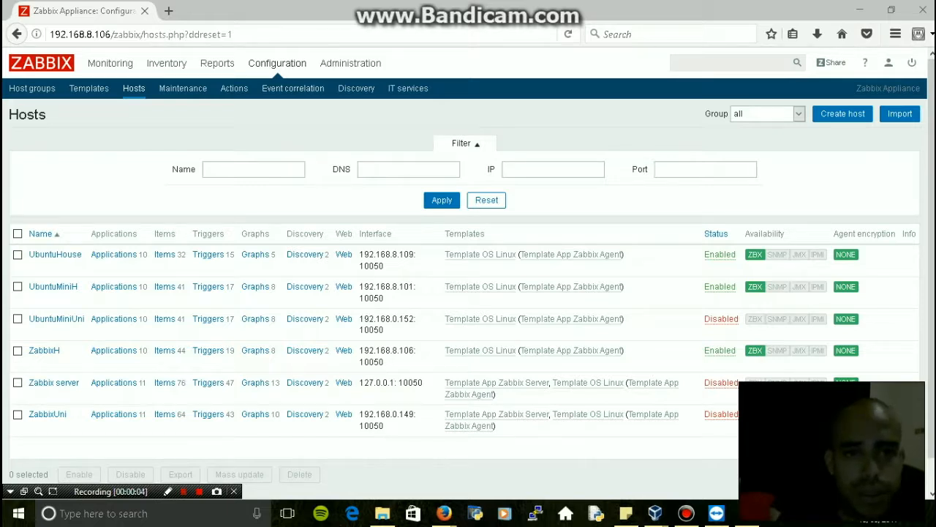
{"action": "left_click", "coordinate": [351, 64]}
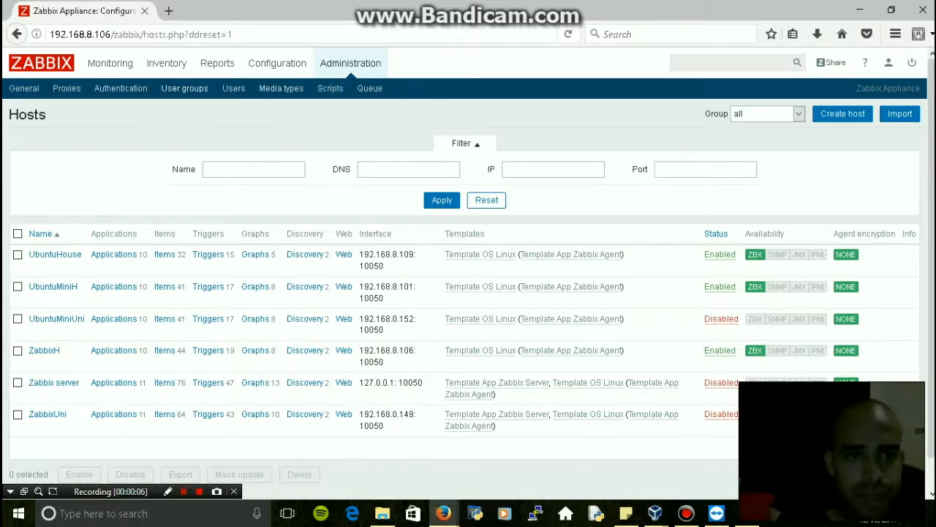
Create user group 'Zabix Admin Test' with the Admin user as a member and debug mode enabled
{"action": "left_click", "coordinate": [184, 88]}
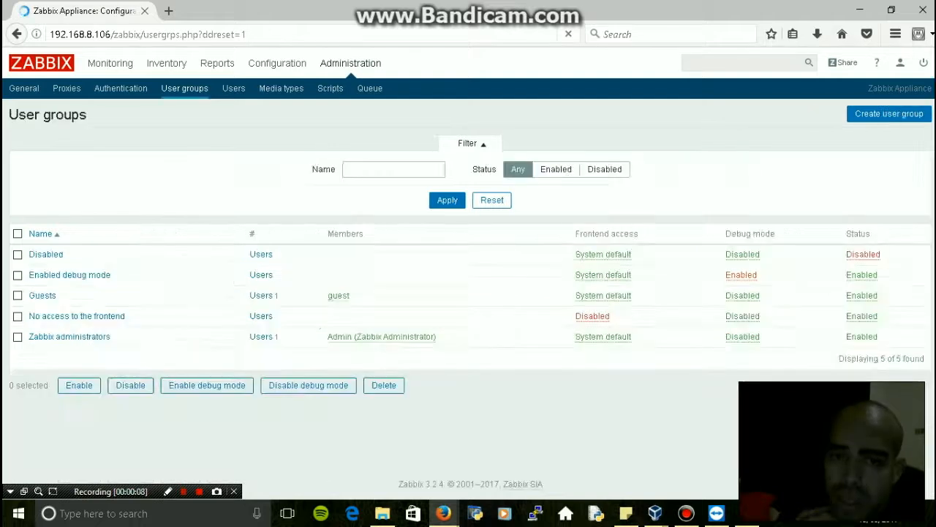
{"action": "left_click", "coordinate": [888, 113]}
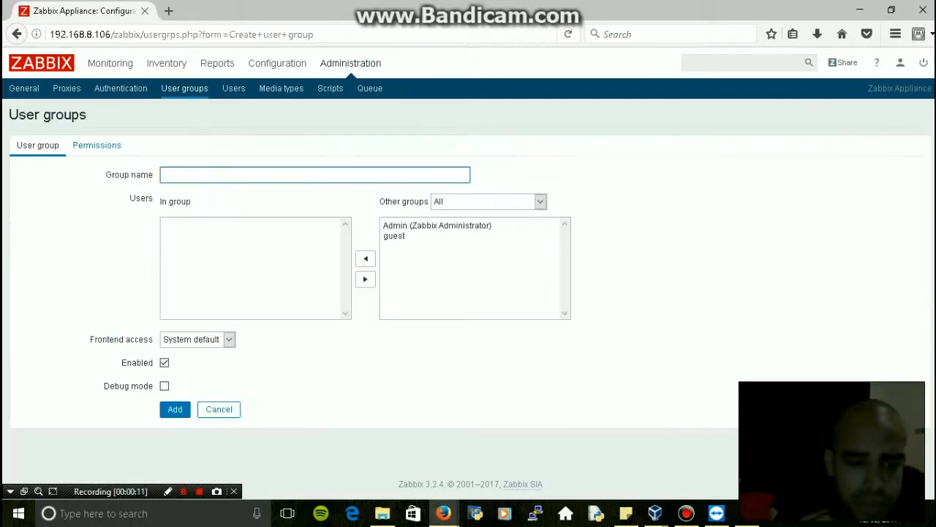
{"action": "left_click", "coordinate": [315, 175]}
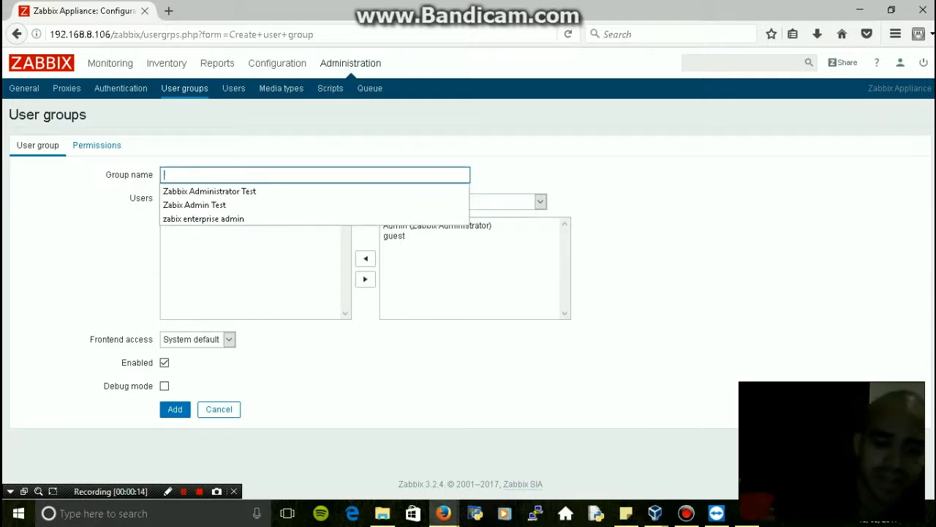
{"action": "type", "text": "Zab"}
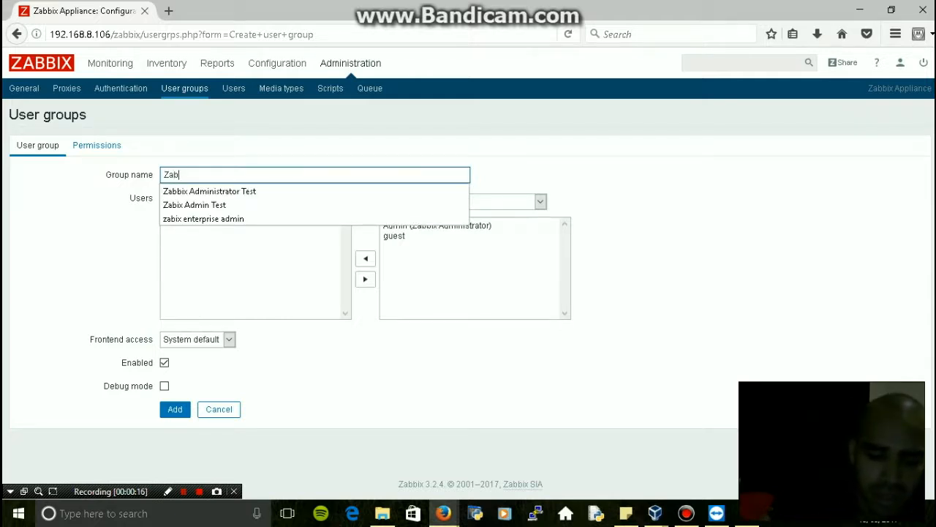
{"action": "type", "text": "ix Admin"}
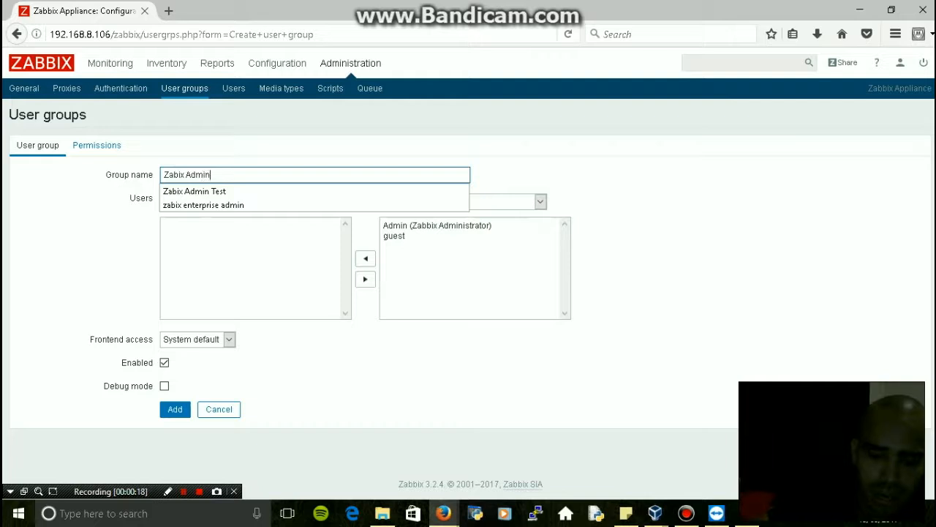
{"action": "type", "text": " test"}
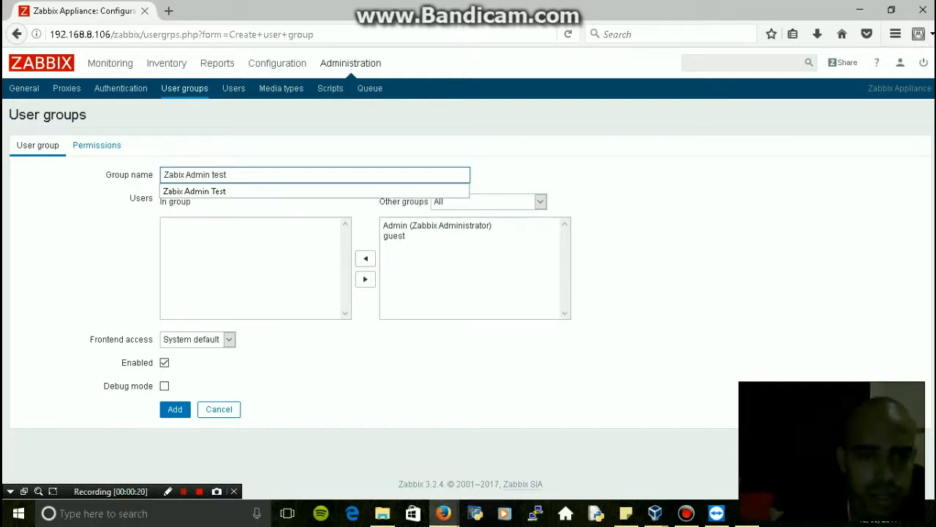
{"action": "key", "text": "Down"}
{"action": "key", "text": "Return"}
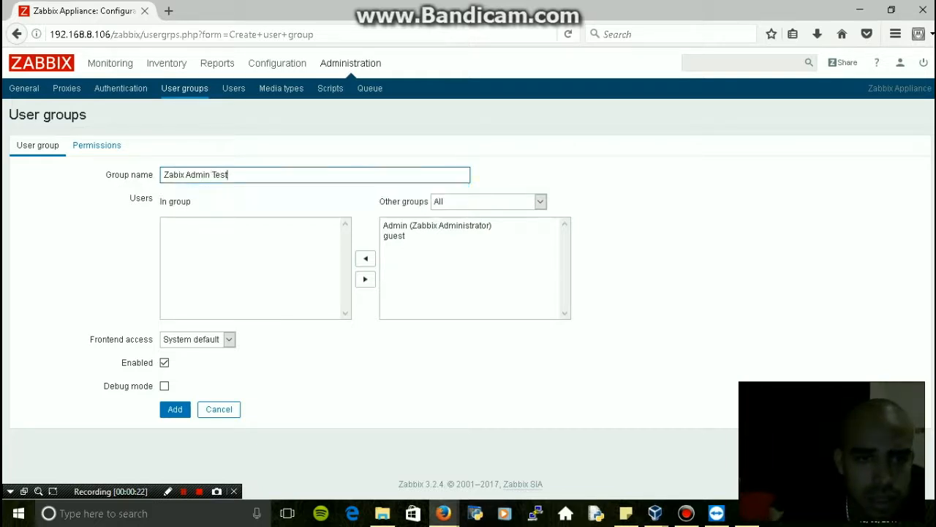
{"action": "left_click", "coordinate": [437, 226]}
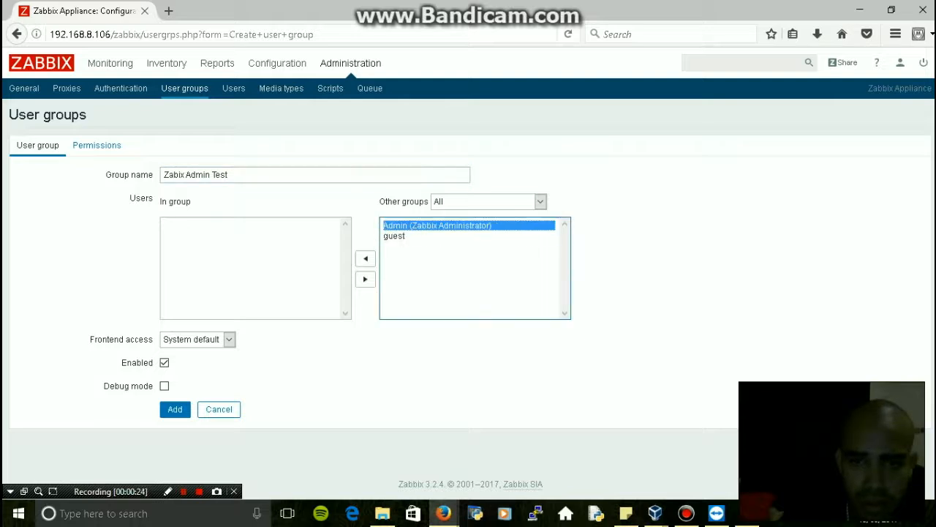
{"action": "left_click", "coordinate": [365, 258]}
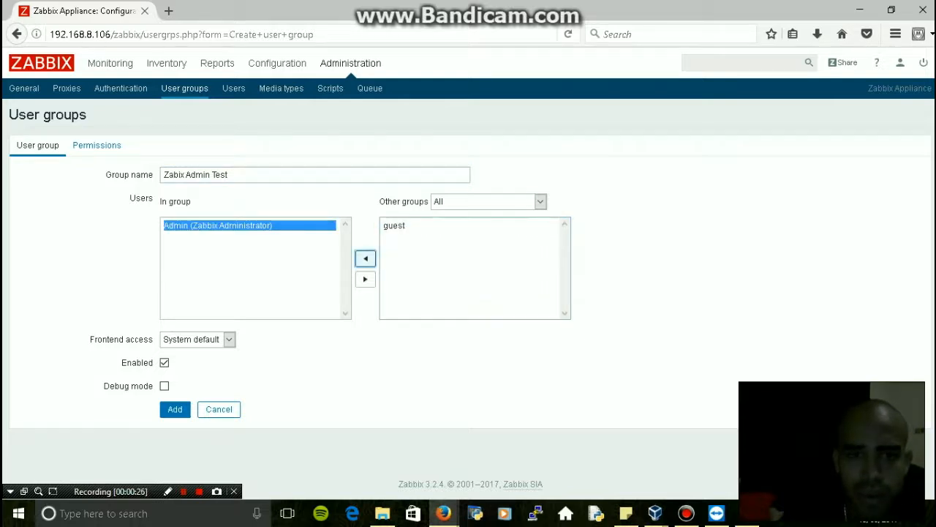
{"action": "left_click", "coordinate": [164, 385]}
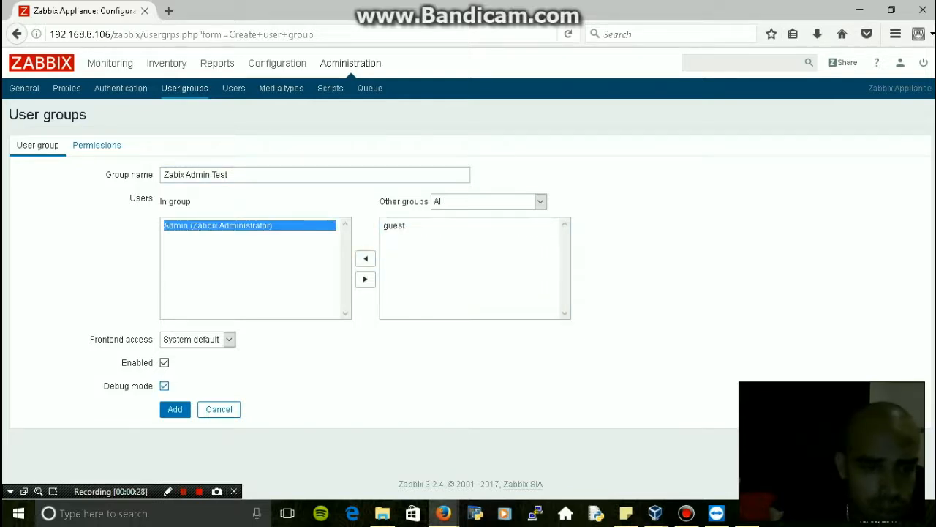
{"action": "left_click", "coordinate": [96, 145]}
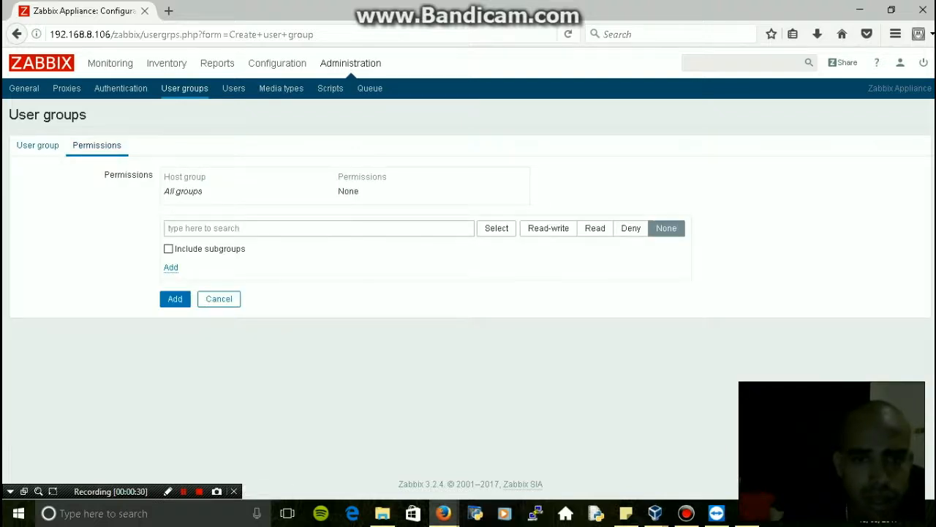
Grant Zabix Admin Test read-write on all six host groups, including subgroups, and add the group
{"action": "left_click", "coordinate": [531, 228]}
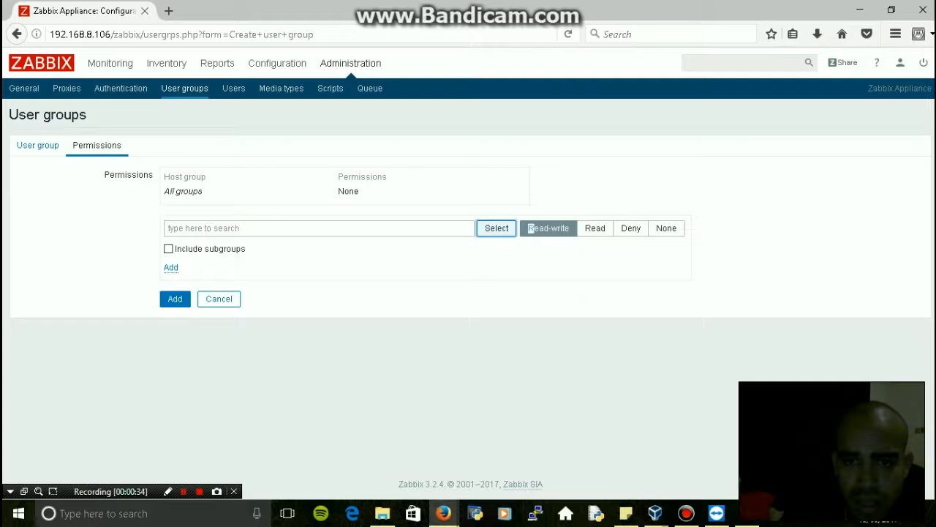
{"action": "left_click", "coordinate": [497, 228]}
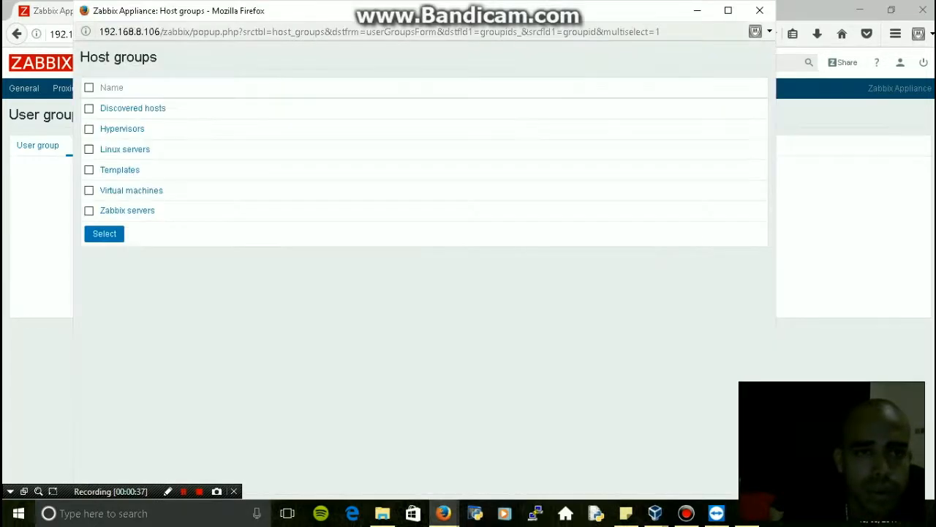
{"action": "left_click", "coordinate": [88, 87]}
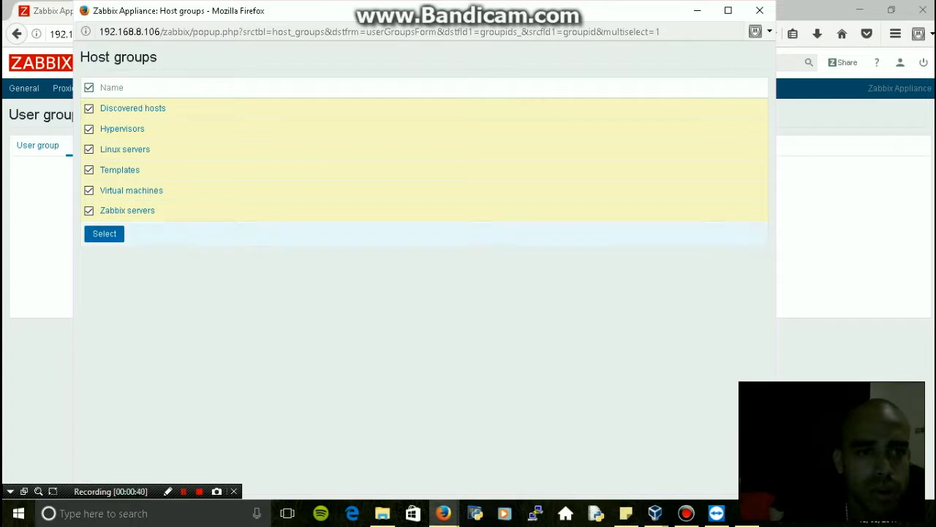
{"action": "left_click", "coordinate": [104, 233]}
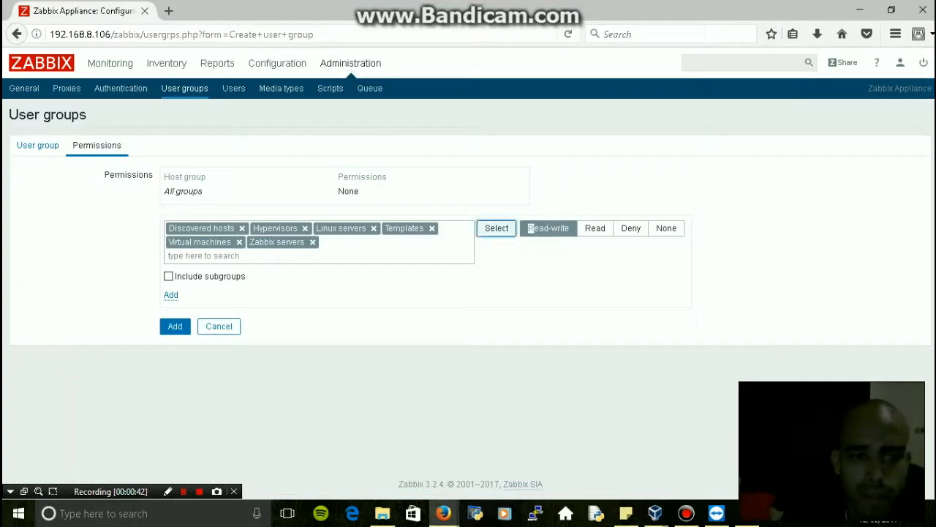
{"action": "left_click", "coordinate": [168, 276]}
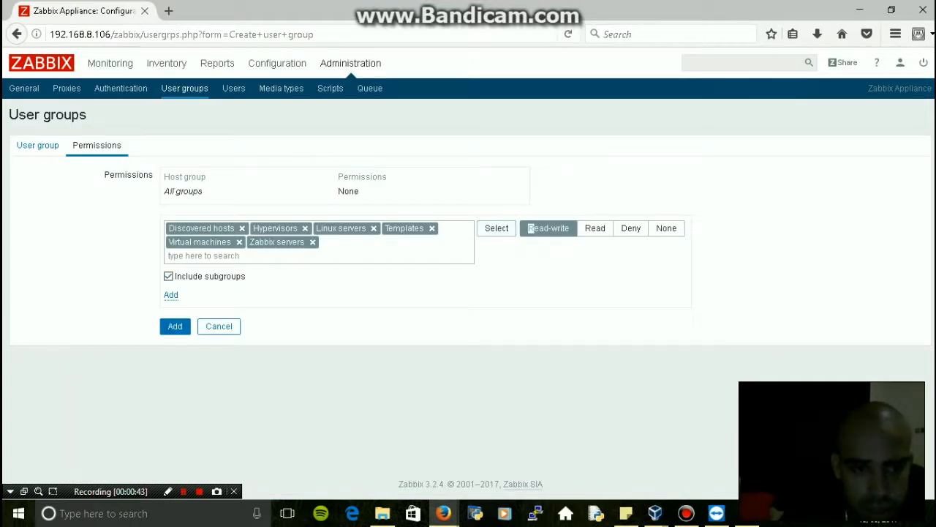
{"action": "left_click", "coordinate": [174, 326]}
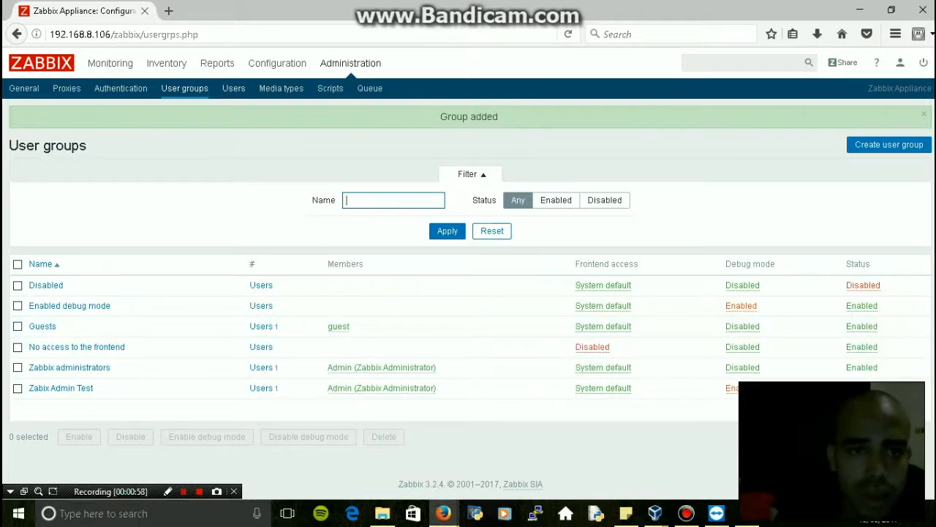
{"action": "left_click", "coordinate": [234, 89]}
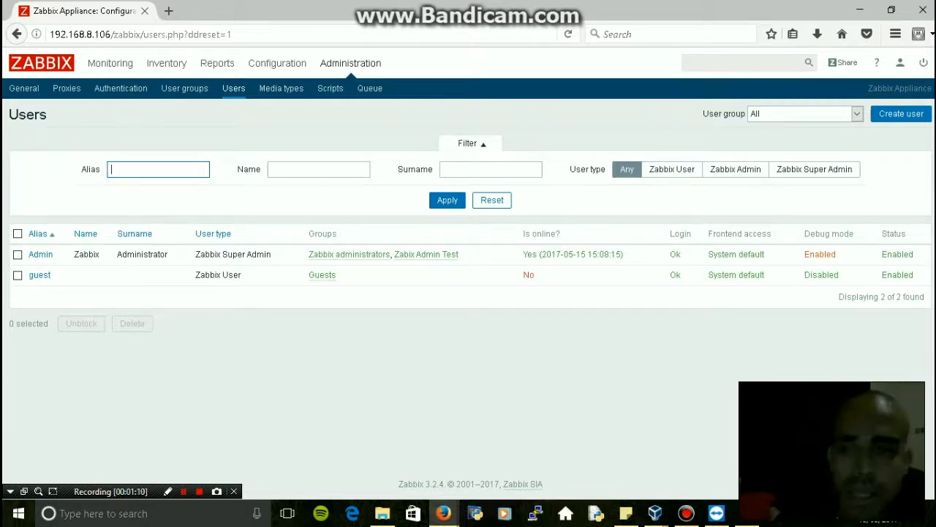
Start a new user from the Administration > Users list
{"action": "left_click", "coordinate": [901, 113]}
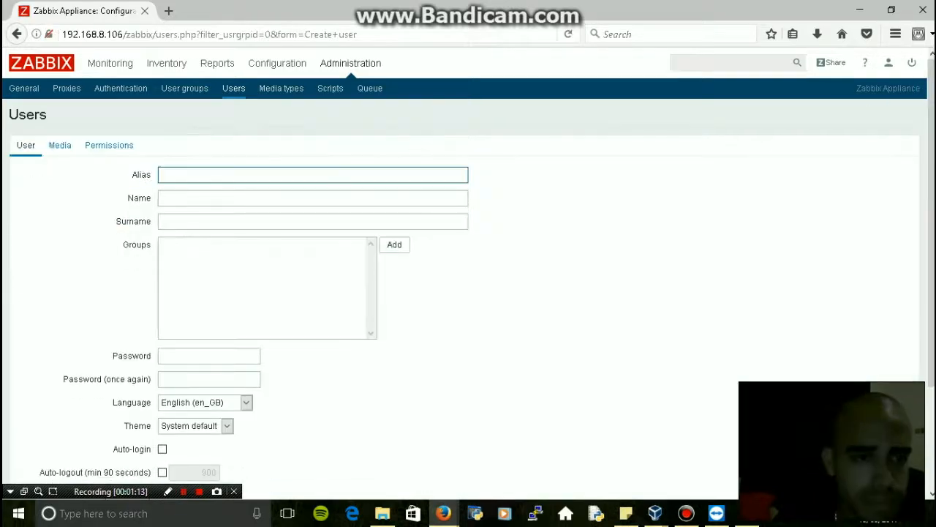
Fill the alias and first name from saved suggestions, then type the user's surname
{"action": "key", "text": "Down"}
{"action": "key", "text": "Down"}
{"action": "key", "text": "Return"}
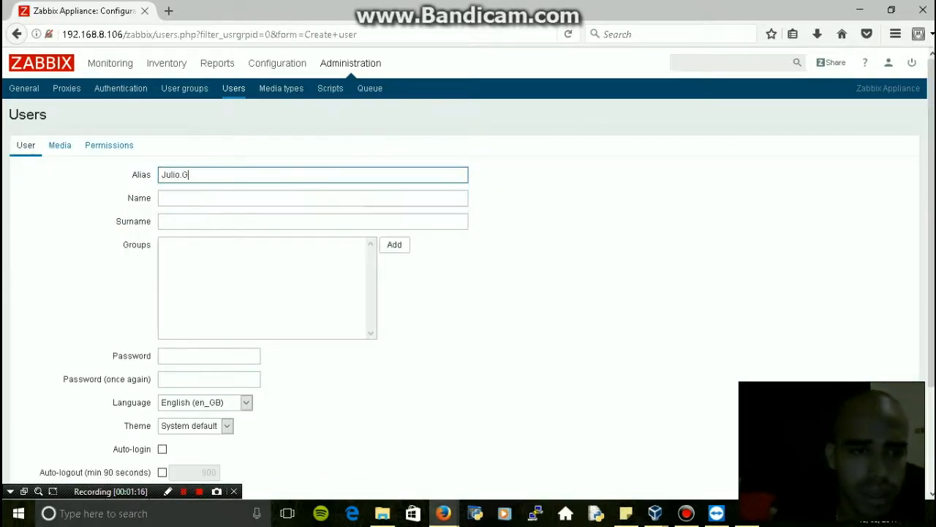
{"action": "key", "text": "Tab"}
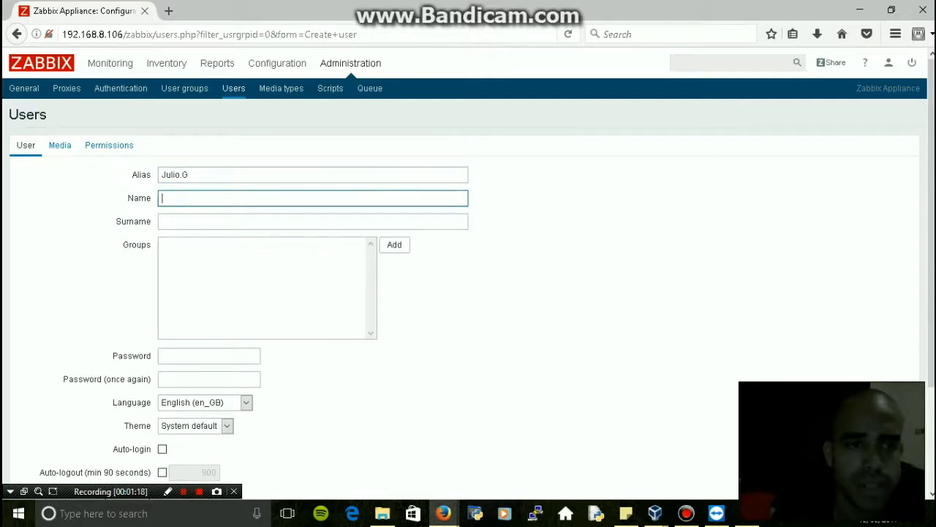
{"action": "key", "text": "Down"}
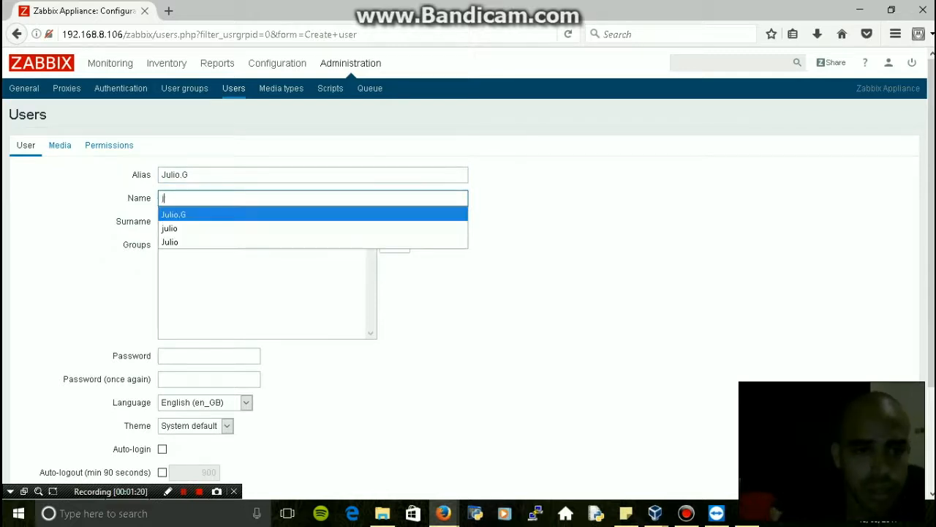
{"action": "key", "text": "Down"}
{"action": "key", "text": "Down"}
{"action": "key", "text": "Return"}
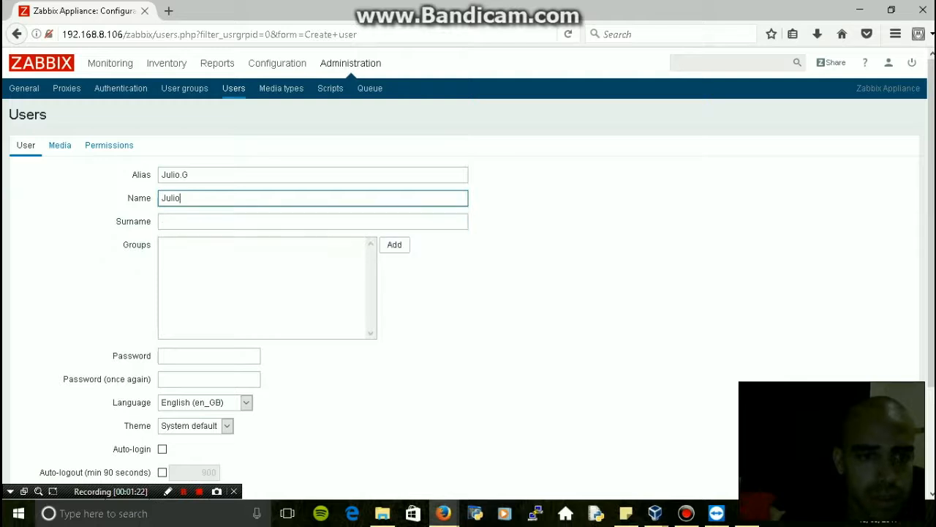
{"action": "key", "text": "Tab"}
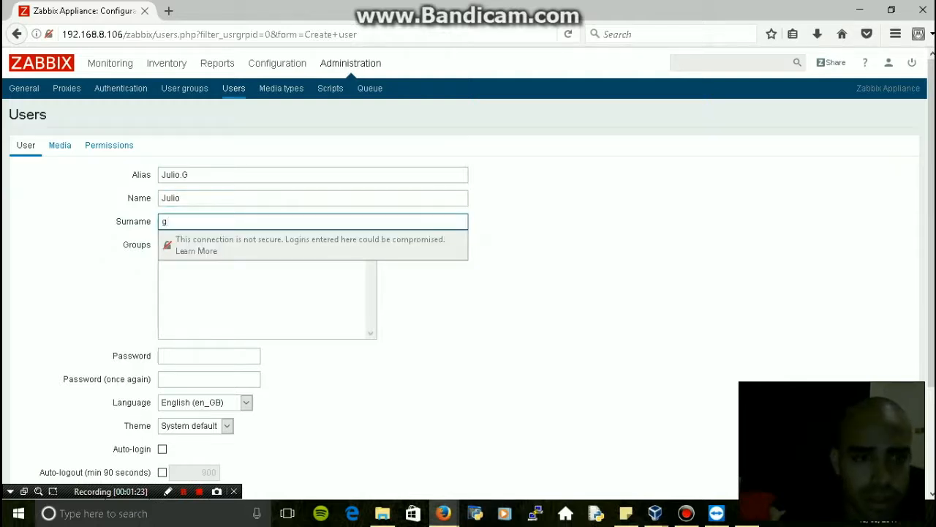
{"action": "key", "text": "BackSpace"}
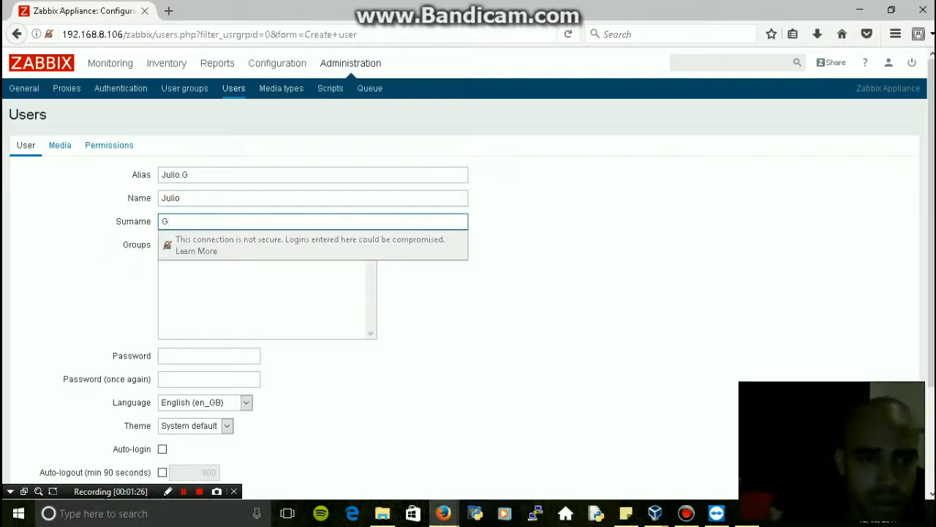
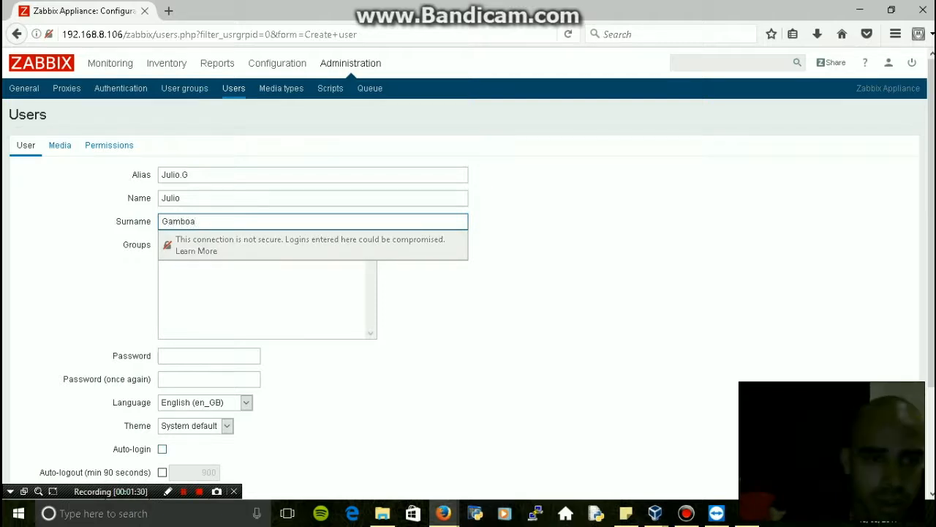
{"action": "key", "text": "Tab"}
{"action": "key", "text": "Tab"}
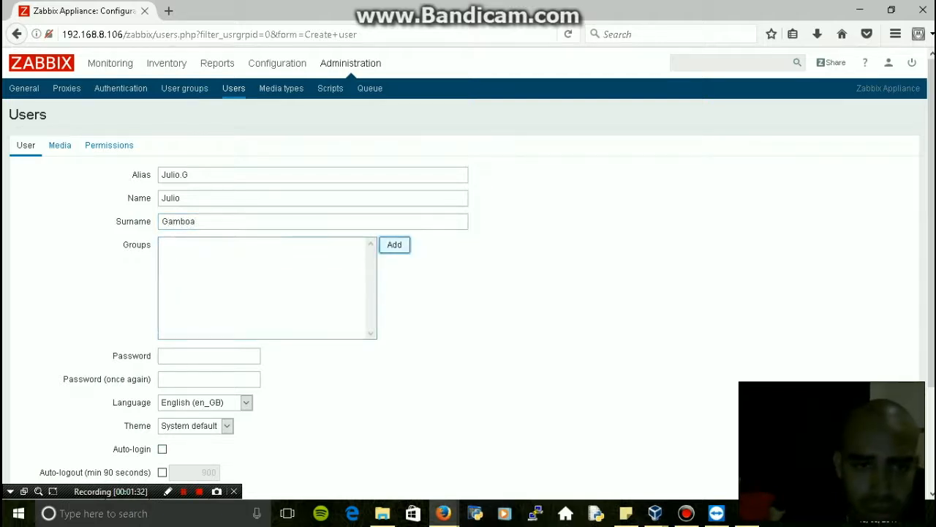
{"action": "key", "text": "Return"}
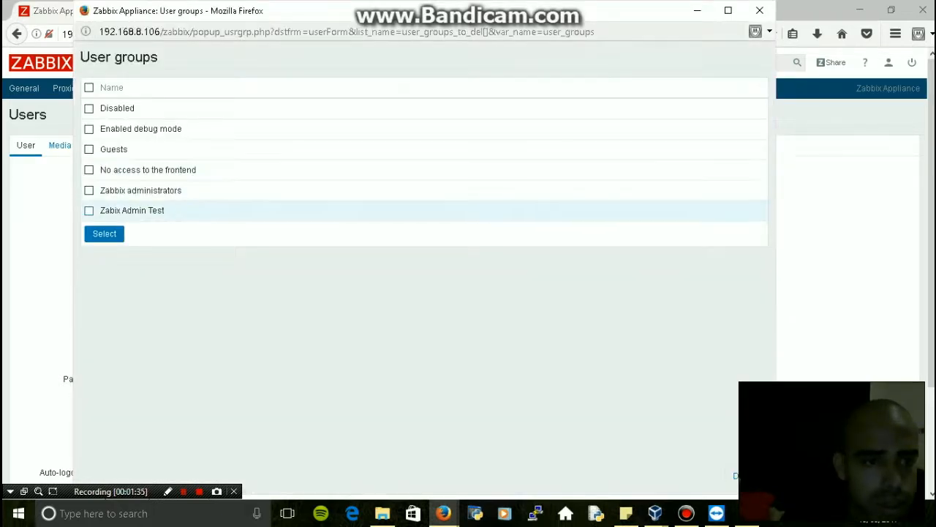
Add the user to Zabix Admin Test, adjust the alias, and enter and confirm the user's password
{"action": "left_click", "coordinate": [89, 209]}
{"action": "left_click", "coordinate": [103, 233]}
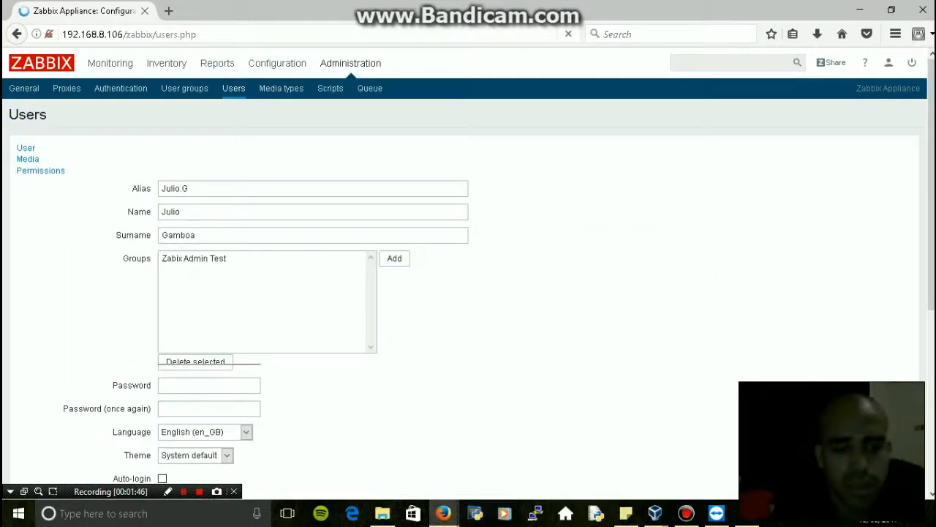
{"action": "left_click", "coordinate": [161, 174]}
{"action": "type", "text": "1234"}
{"action": "left_click", "coordinate": [208, 372]}
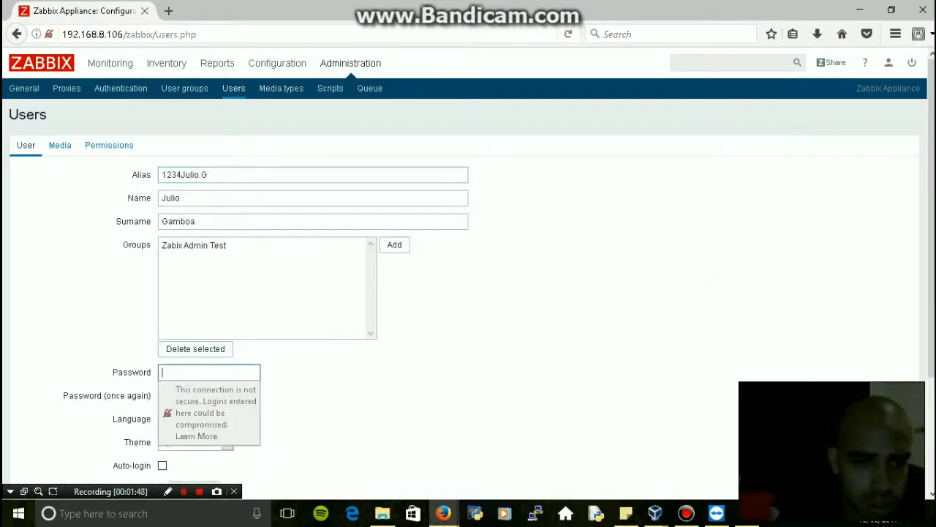
{"action": "type", "text": "1234"}
{"action": "key", "text": "Tab"}
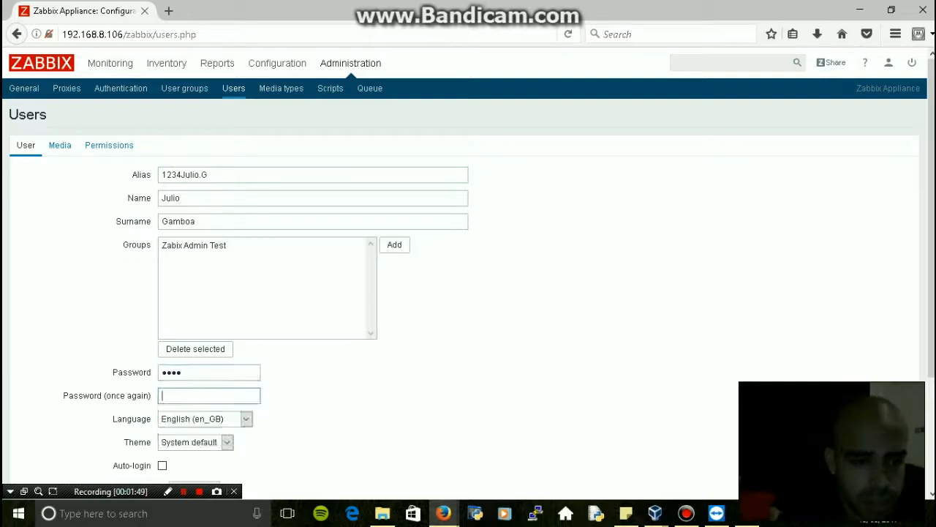
{"action": "type", "text": "1234"}
{"action": "key", "text": "Tab"}
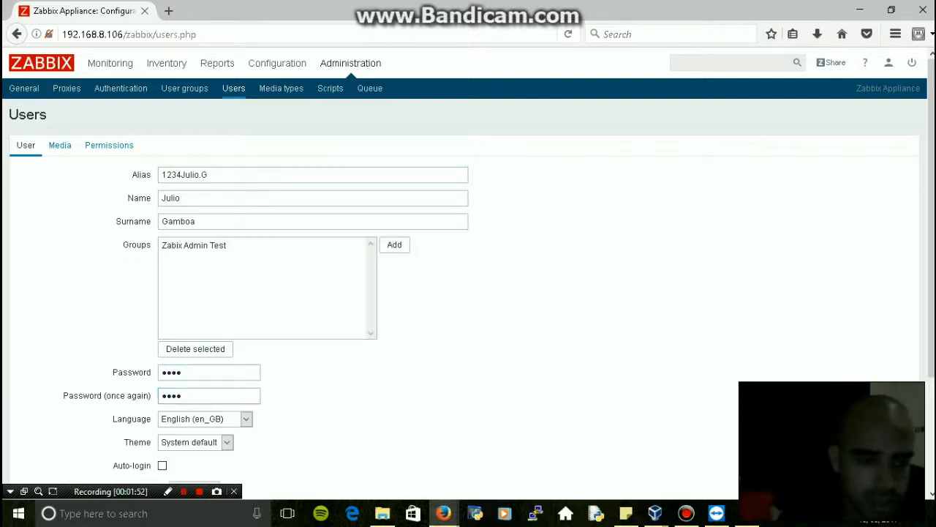
Set the user's theme to Dark
{"action": "scroll", "coordinate": [468, 292], "scroll_direction": "down", "scroll_amount": 3}
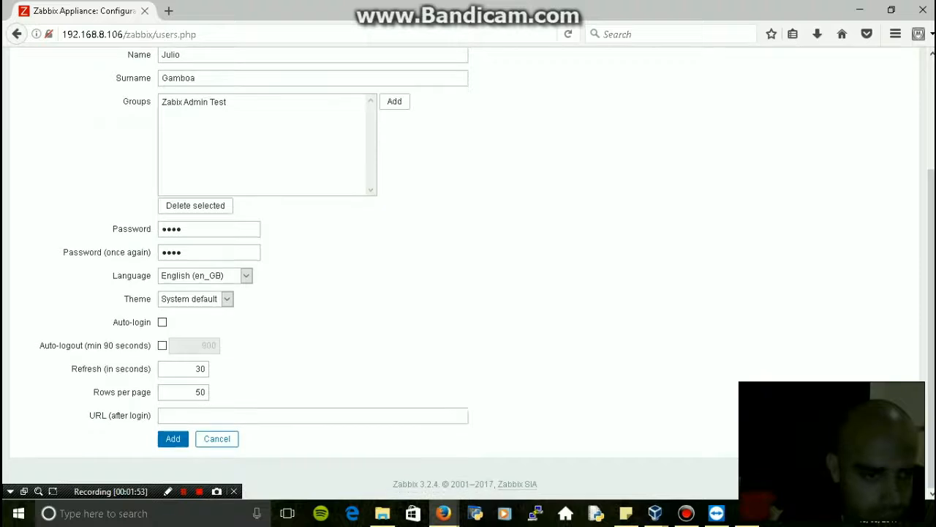
{"action": "left_click", "coordinate": [196, 299]}
{"action": "left_click", "coordinate": [171, 333]}
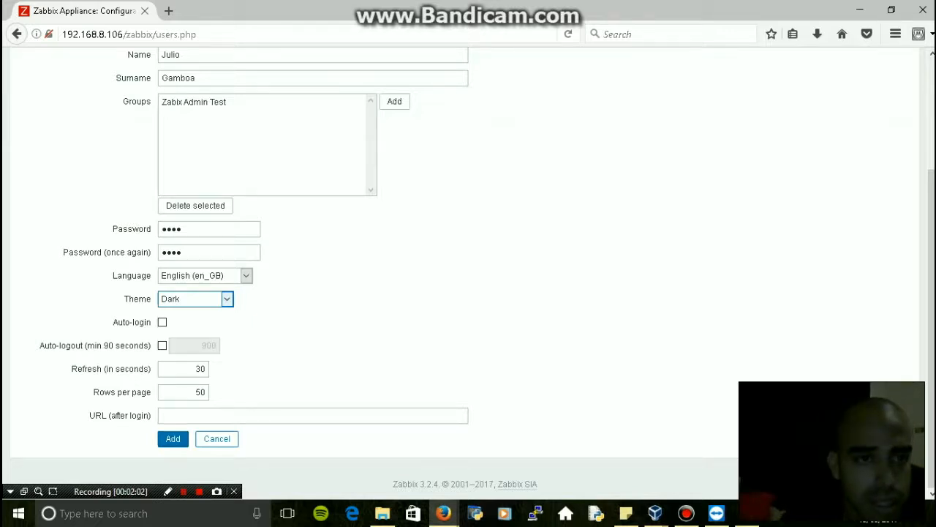
{"action": "scroll", "coordinate": [468, 263], "scroll_direction": "up", "scroll_amount": 3}
{"action": "left_click", "coordinate": [60, 145]}
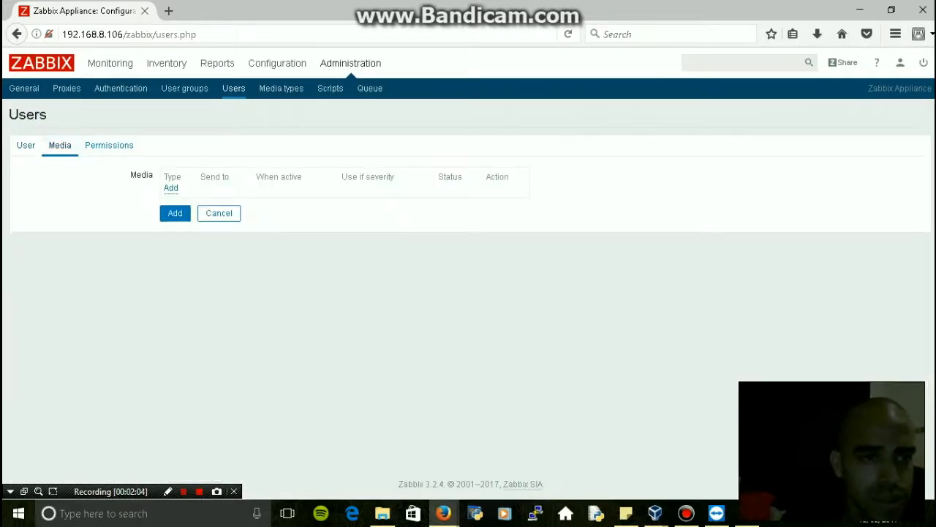
Add an Email medium with the user's e-mail address as the recipient
{"action": "left_click", "coordinate": [169, 188]}
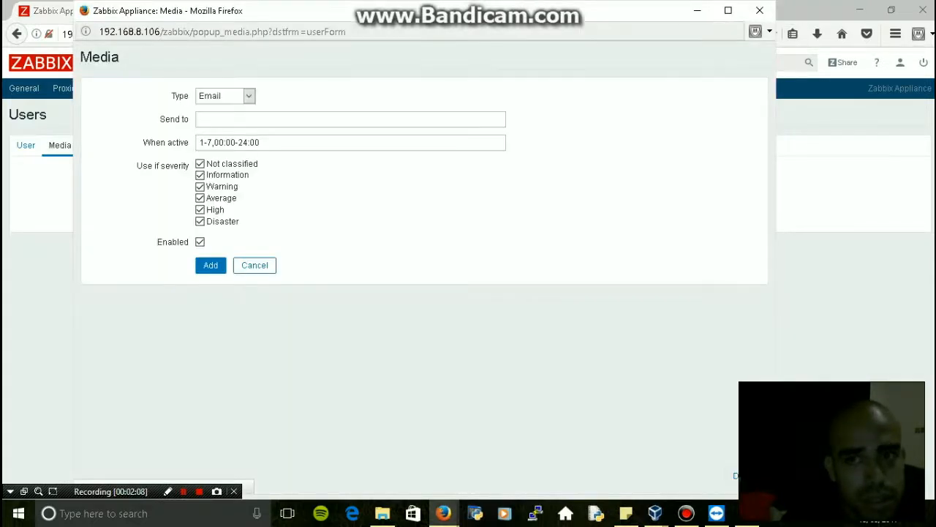
{"action": "left_click", "coordinate": [201, 119]}
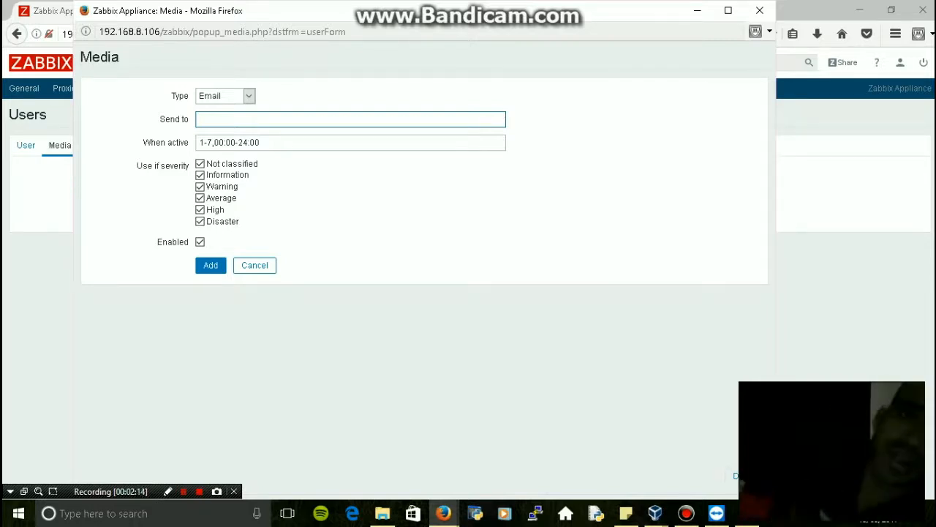
{"action": "left_click", "coordinate": [241, 96]}
{"action": "left_click", "coordinate": [219, 121]}
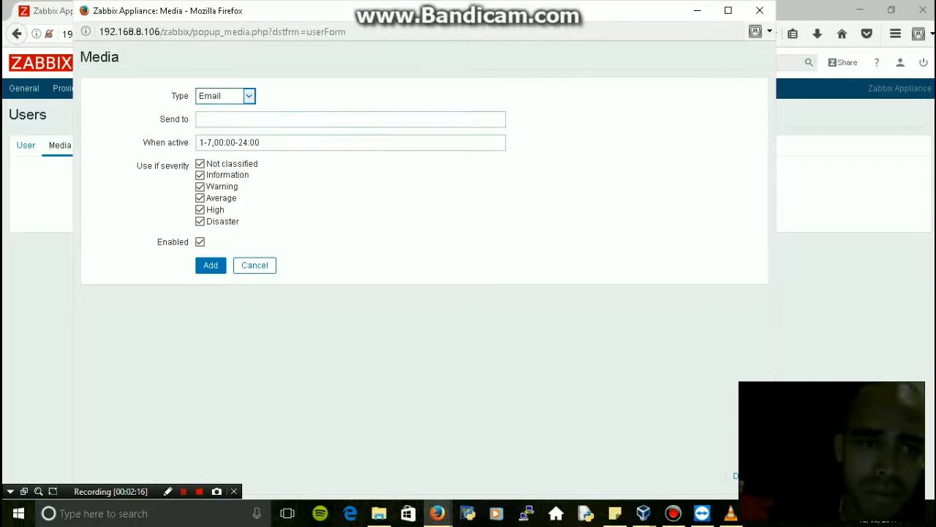
{"action": "left_click", "coordinate": [241, 96]}
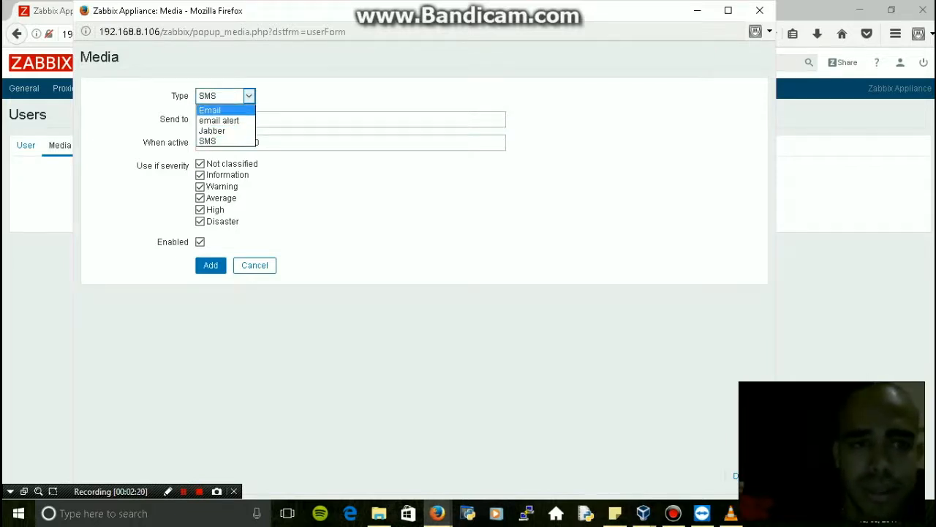
{"action": "left_click", "coordinate": [220, 111]}
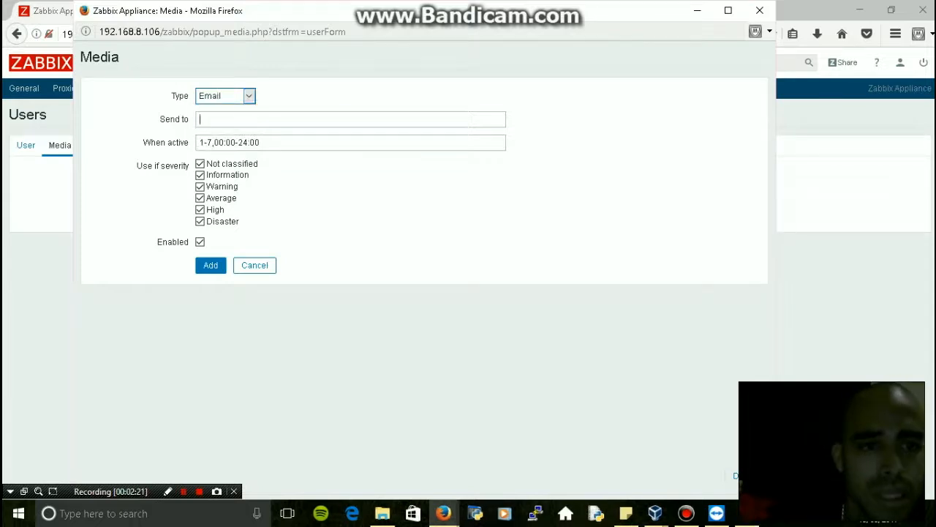
{"action": "left_click", "coordinate": [220, 119]}
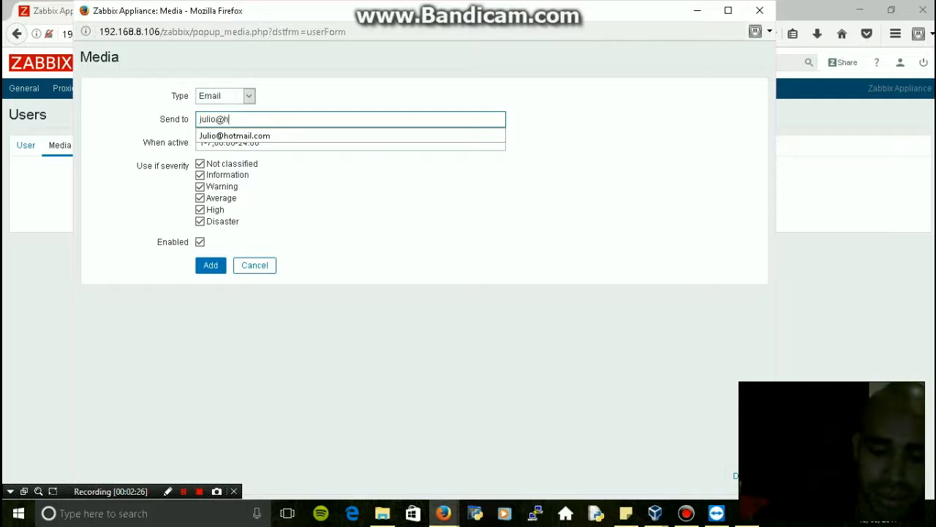
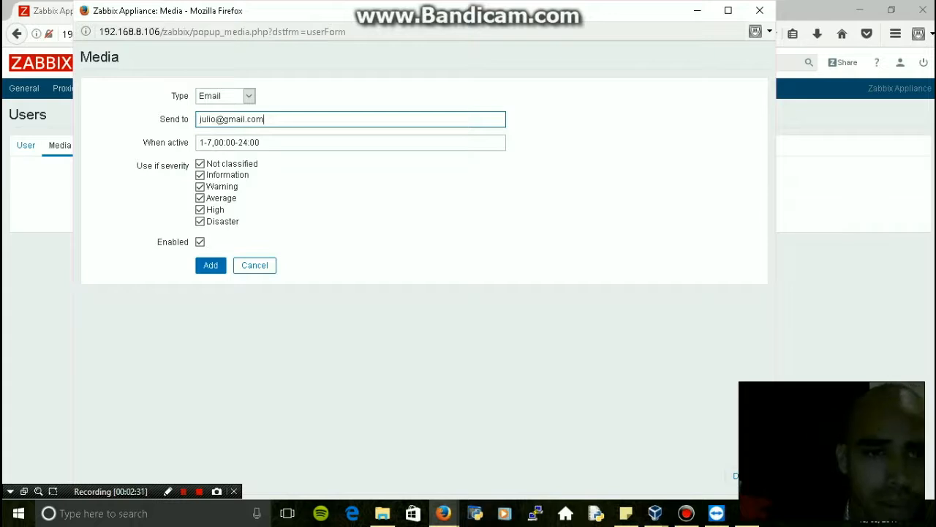
{"action": "left_click", "coordinate": [211, 264]}
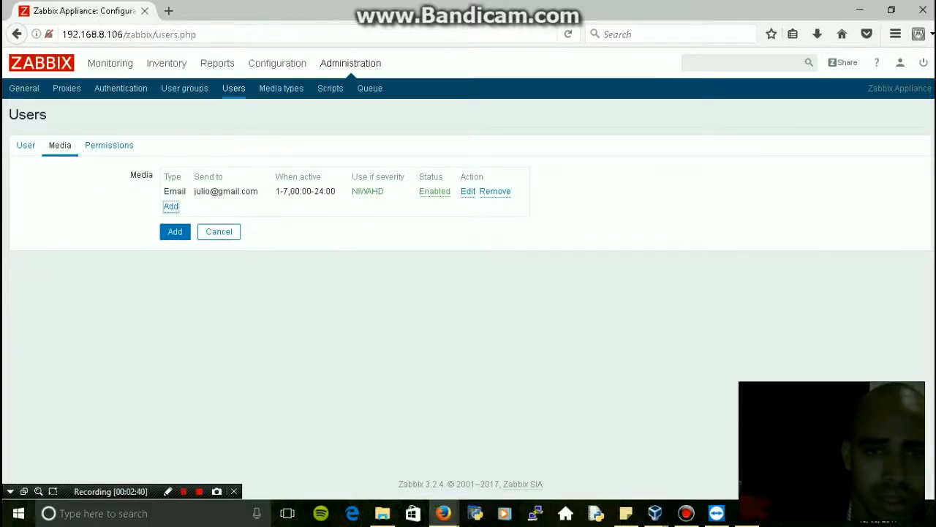
Add an SMS medium with the user's phone number, declining the browser's save-login prompt
{"action": "left_click", "coordinate": [170, 207]}
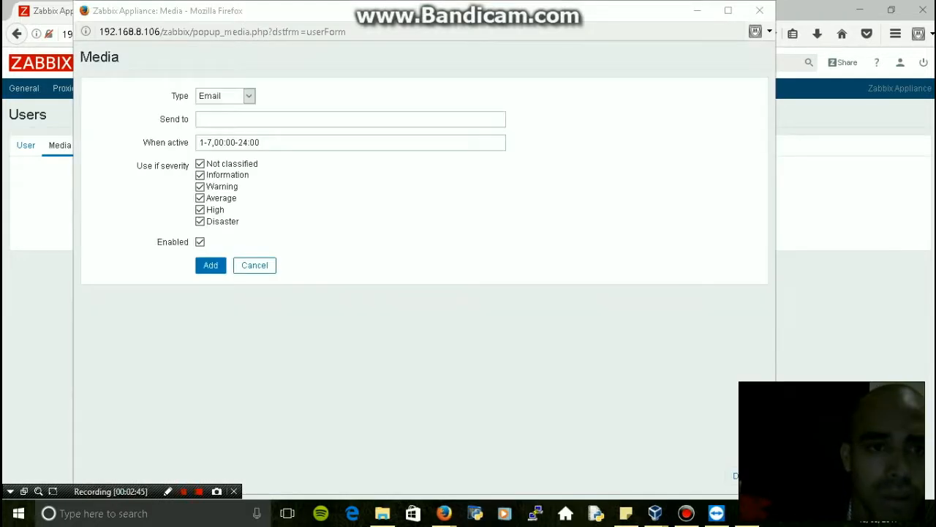
{"action": "left_click", "coordinate": [224, 96]}
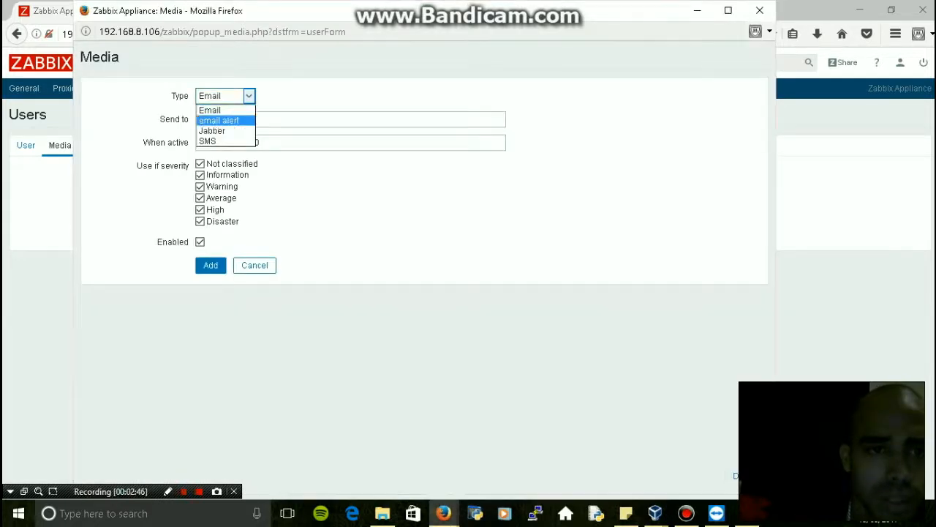
{"action": "left_click", "coordinate": [209, 140]}
{"action": "type", "text": "1234"}
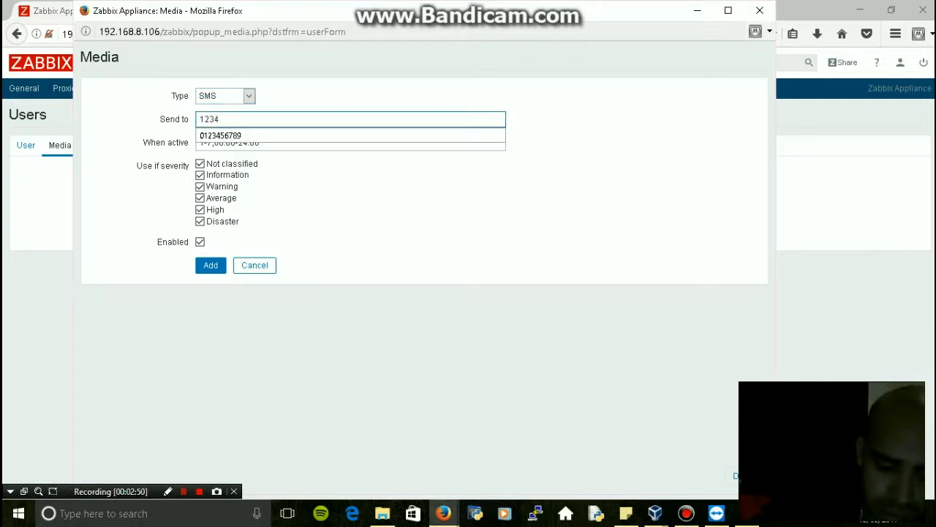
{"action": "type", "text": "567890"}
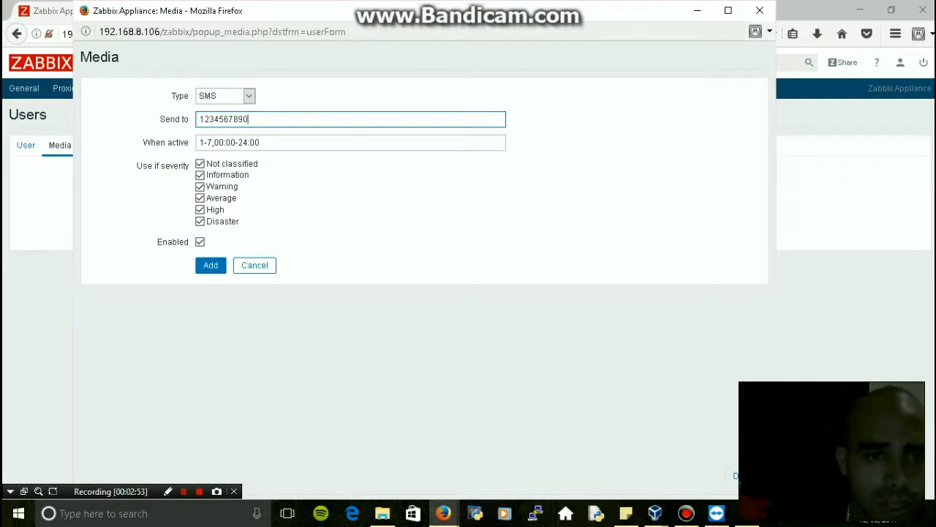
{"action": "key", "text": "Return"}
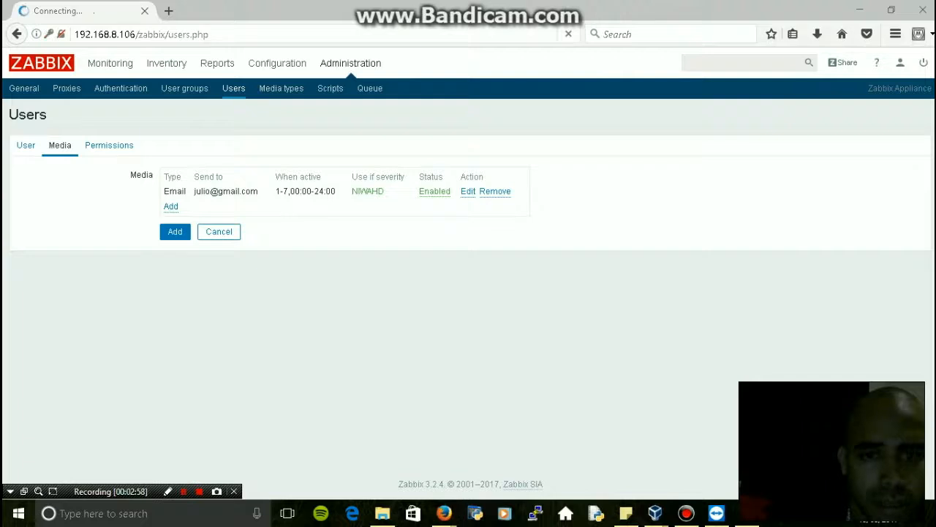
{"action": "left_click", "coordinate": [208, 161]}
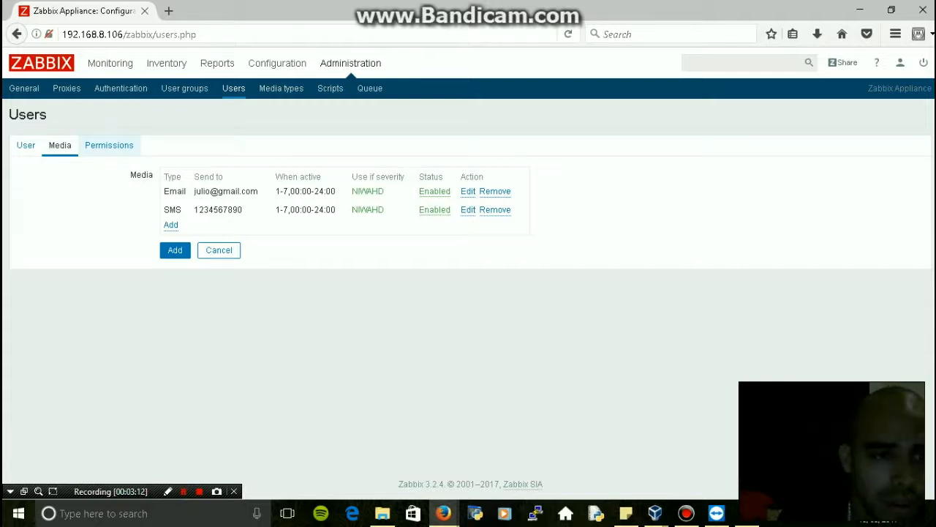
Set the new user's type to Zabbix Super Admin and save the account
{"action": "left_click", "coordinate": [109, 145]}
{"action": "left_click", "coordinate": [249, 175]}
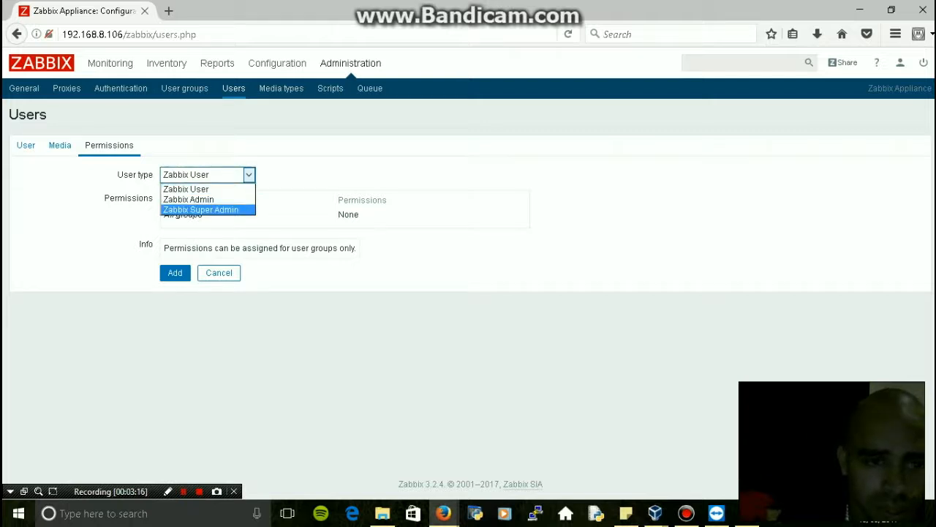
{"action": "left_click", "coordinate": [201, 209]}
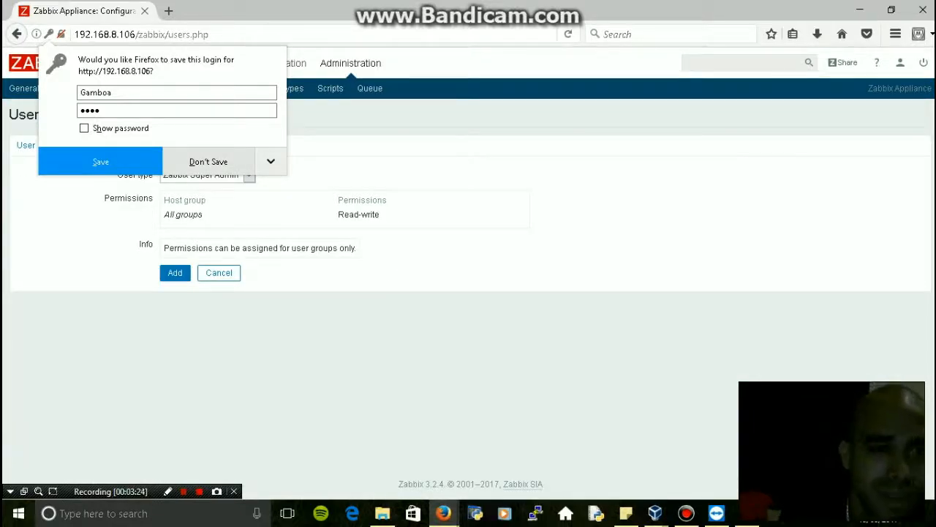
{"action": "key", "text": "Escape"}
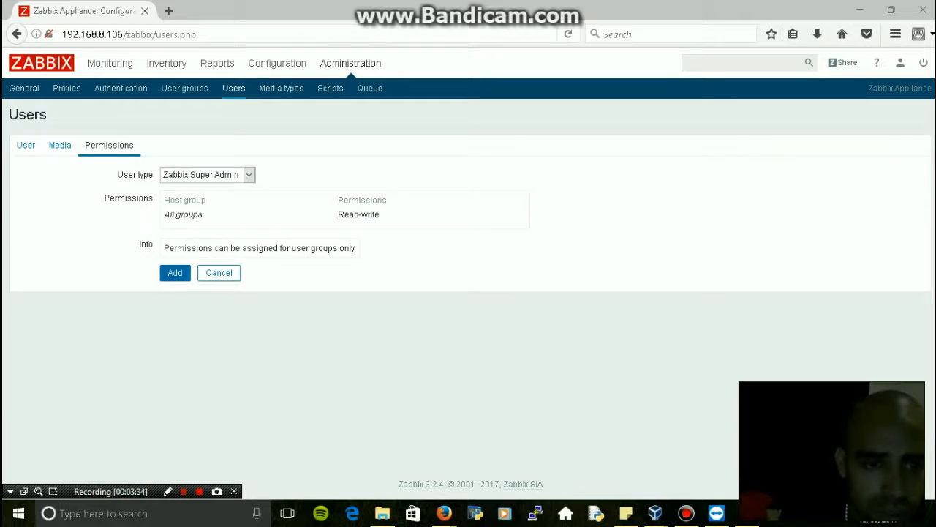
{"action": "left_click", "coordinate": [175, 273]}
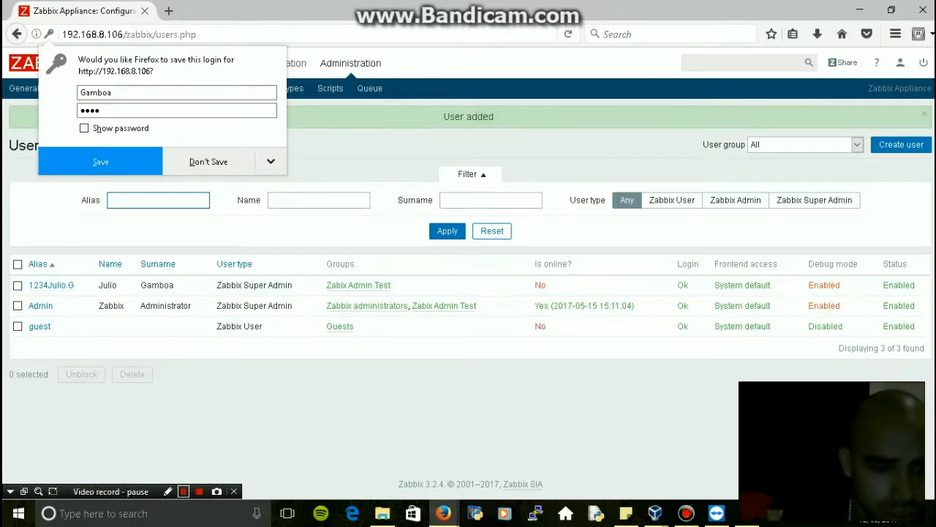
{"action": "left_click", "coordinate": [183, 491]}
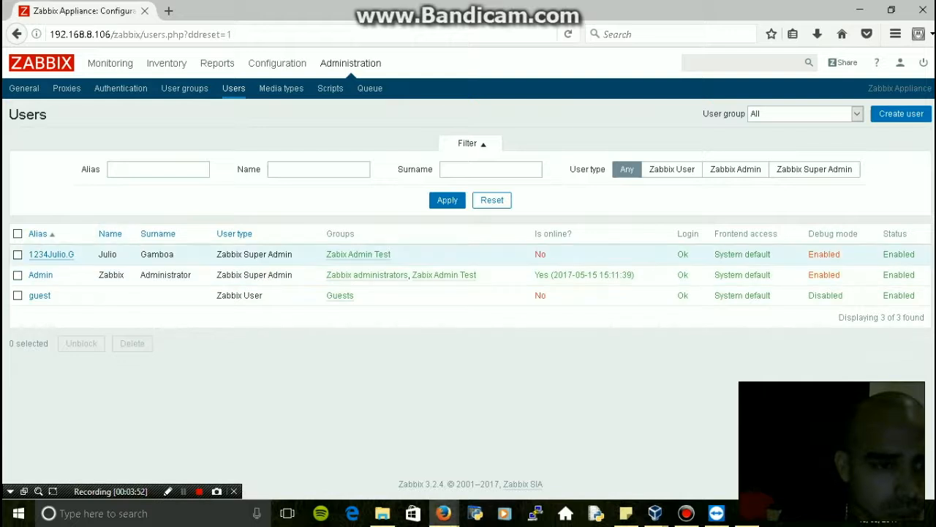
Edit the new user and delete the leading digits from its alias
{"action": "left_click", "coordinate": [51, 253]}
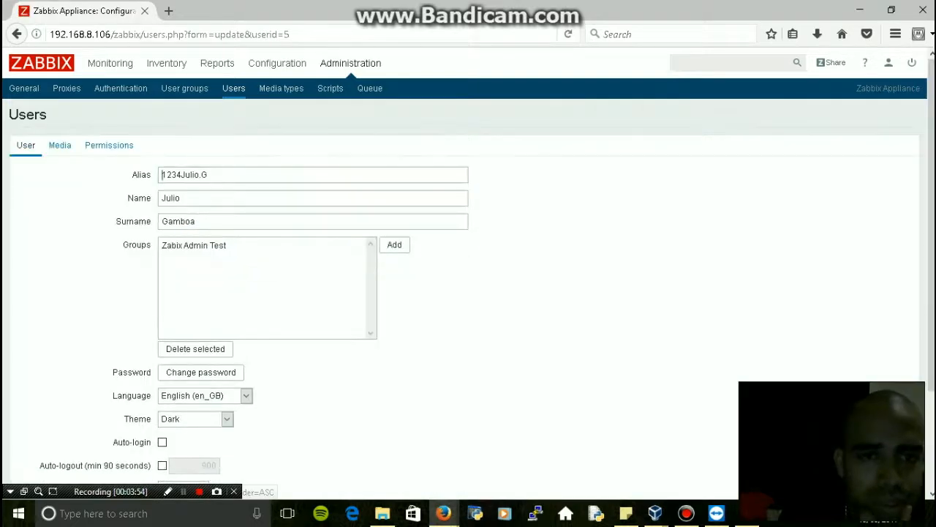
{"action": "left_click_drag", "start_coordinate": [181, 174], "coordinate": [161, 174]}
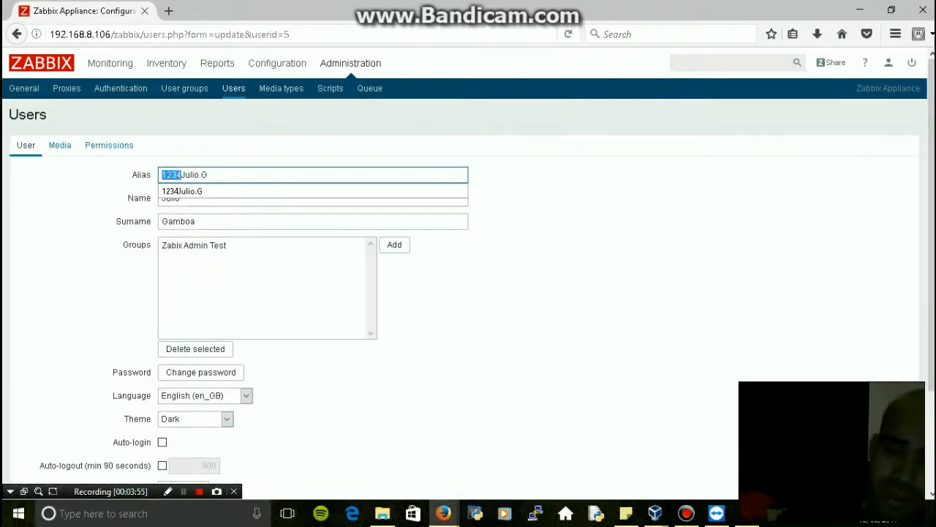
{"action": "key", "text": "BackSpace"}
{"action": "key", "text": "Escape"}
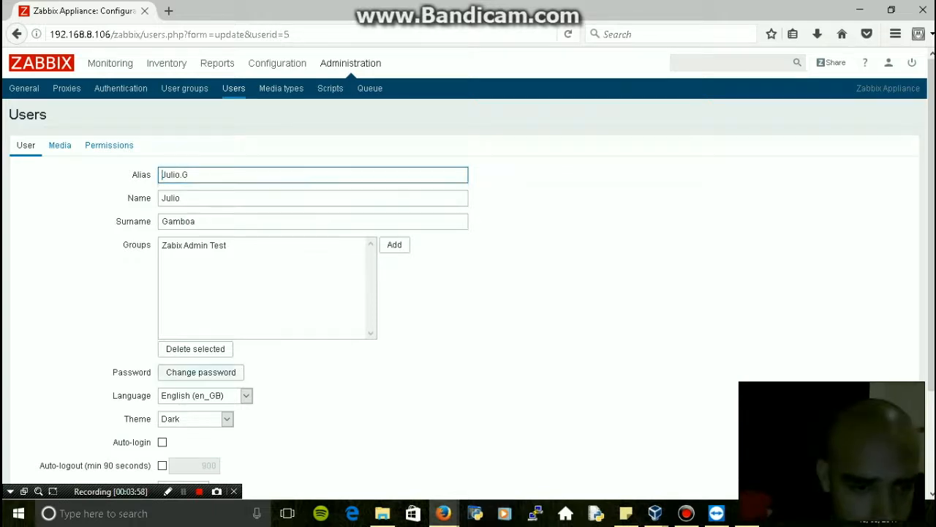
Give the user a new password, save the update, and sign out
{"action": "left_click", "coordinate": [201, 371]}
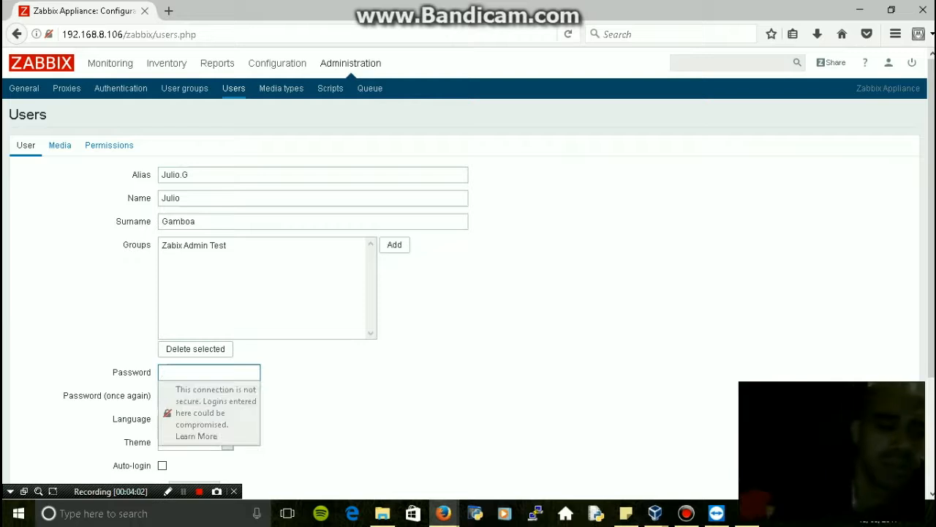
{"action": "type", "text": "1234"}
{"action": "key", "text": "Tab"}
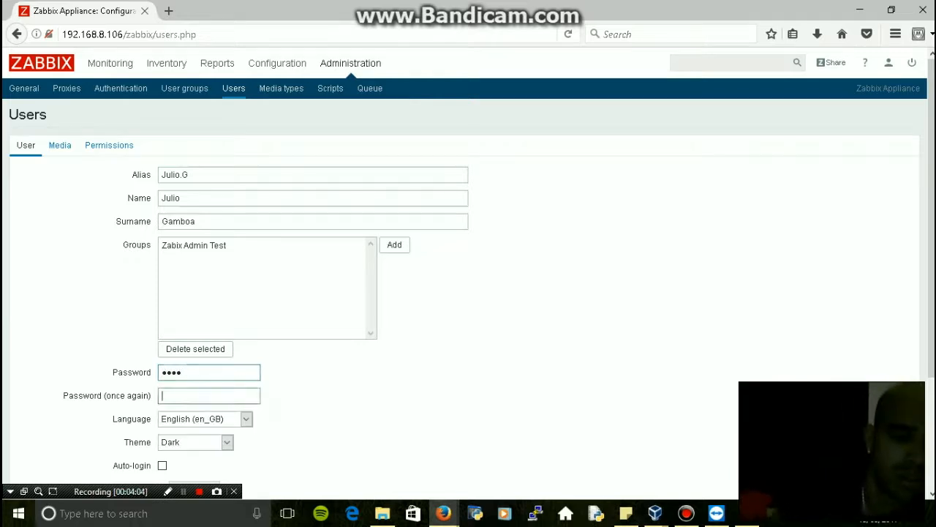
{"action": "type", "text": "123"}
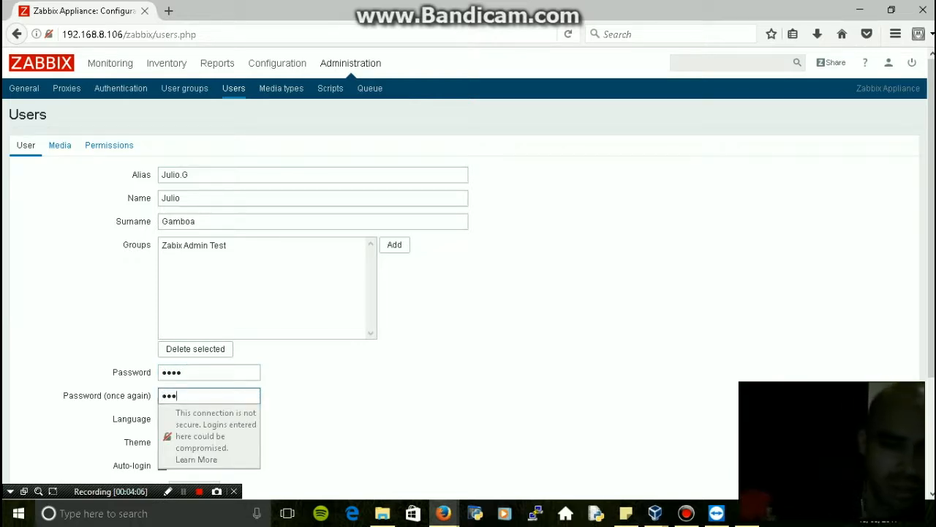
{"action": "type", "text": "4"}
{"action": "key", "text": "BackSpace"}
{"action": "key", "text": "BackSpace"}
{"action": "key", "text": "BackSpace"}
{"action": "key", "text": "BackSpace"}
{"action": "type", "text": "1"}
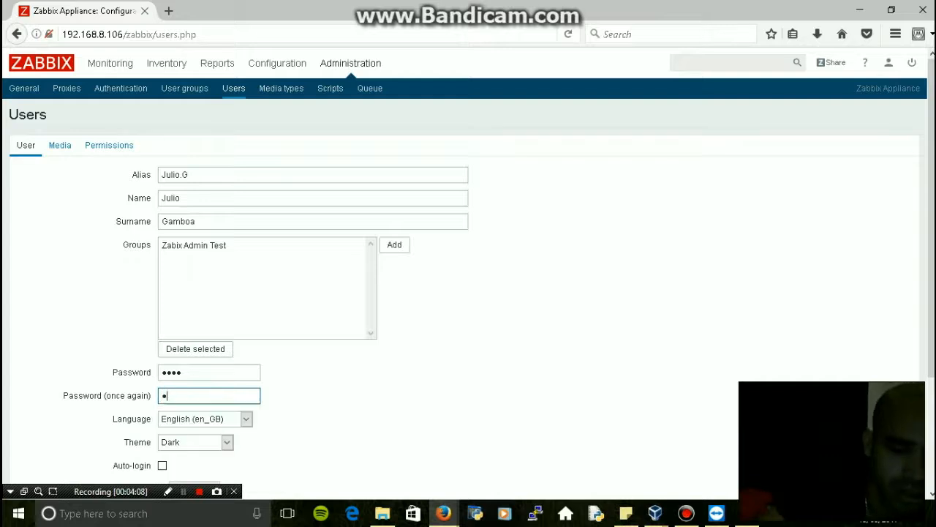
{"action": "type", "text": "23"}
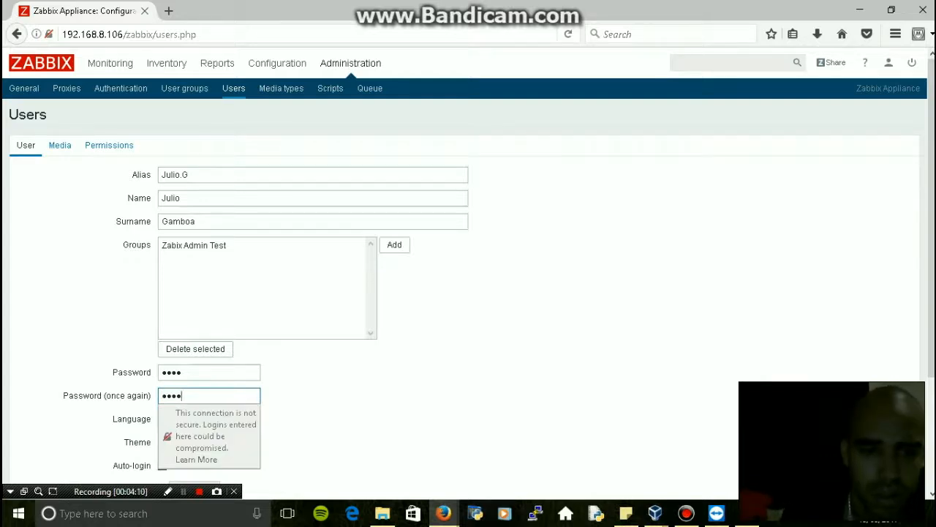
{"action": "scroll", "coordinate": [468, 278], "scroll_direction": "down", "scroll_amount": 3}
{"action": "left_click", "coordinate": [180, 438]}
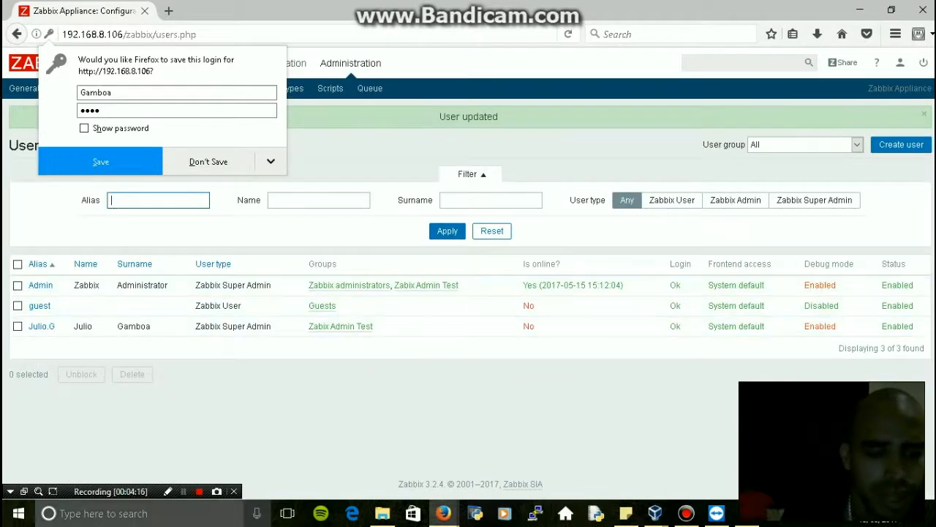
{"action": "left_click", "coordinate": [183, 491]}
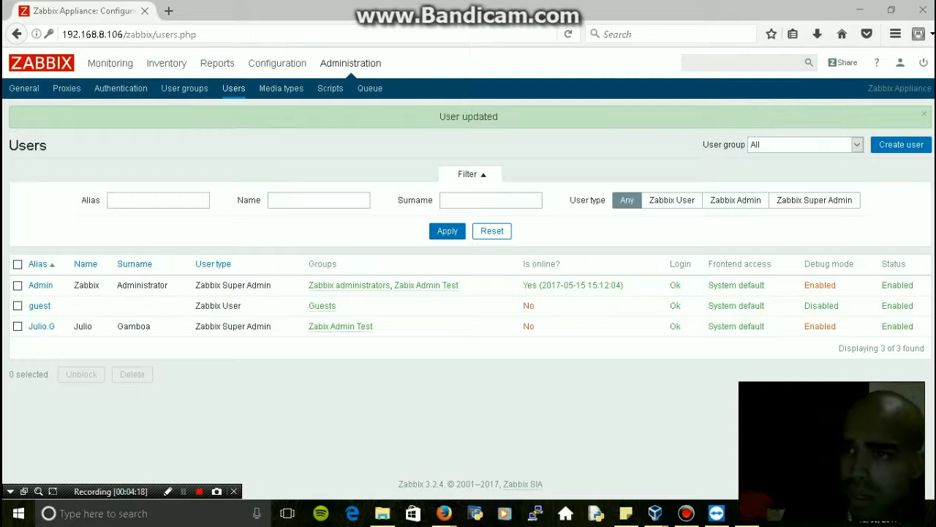
{"action": "left_click", "coordinate": [924, 63]}
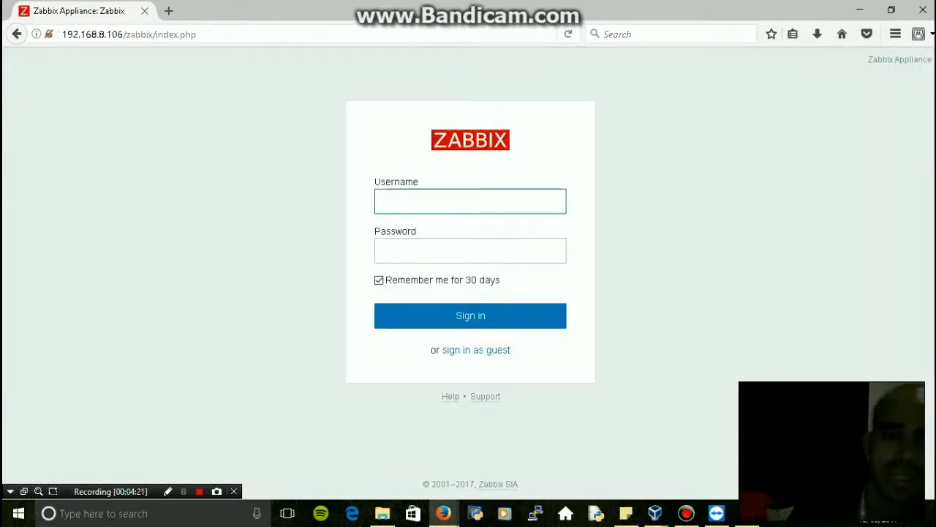
Sign in with the new user's alias and password
{"action": "type", "text": "Julio G"}
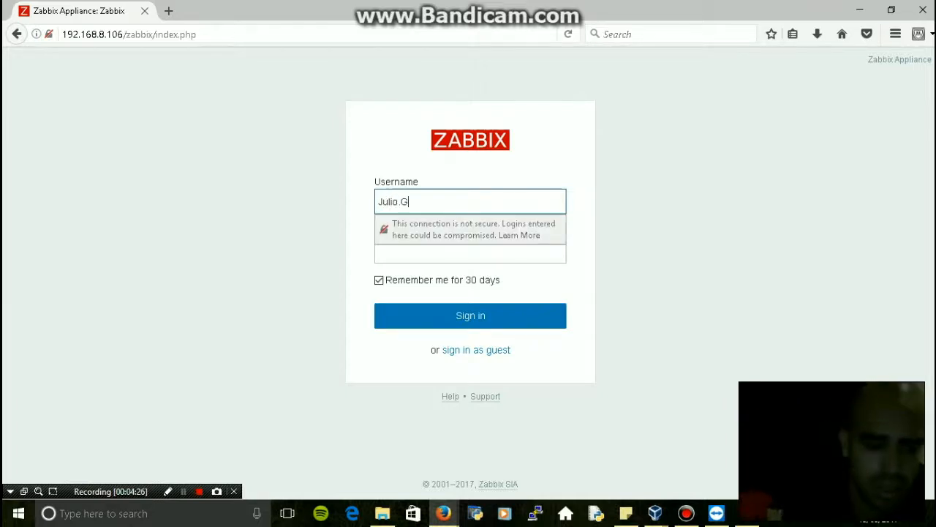
{"action": "key", "text": "Tab"}
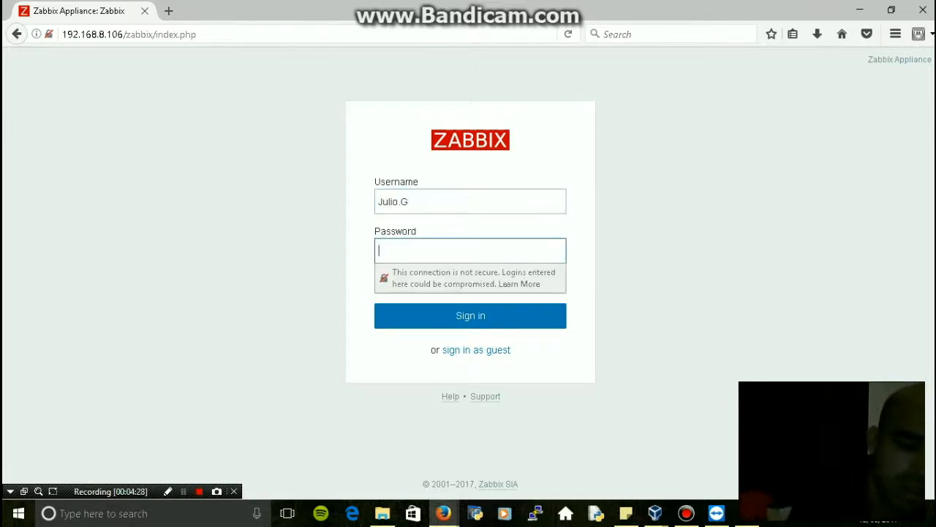
{"action": "type", "text": "•••"}
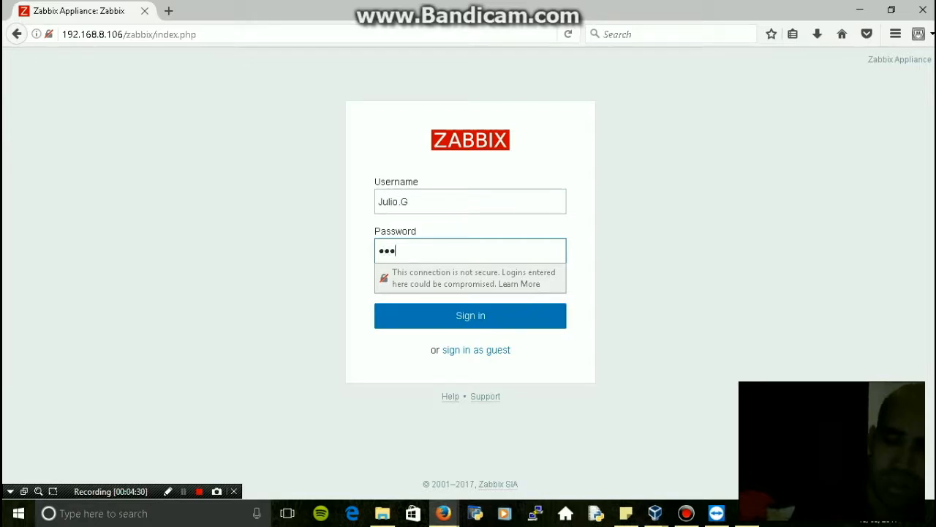
{"action": "key", "text": "BackSpace"}
{"action": "key", "text": "BackSpace"}
{"action": "key", "text": "BackSpace"}
{"action": "type", "text": "••••"}
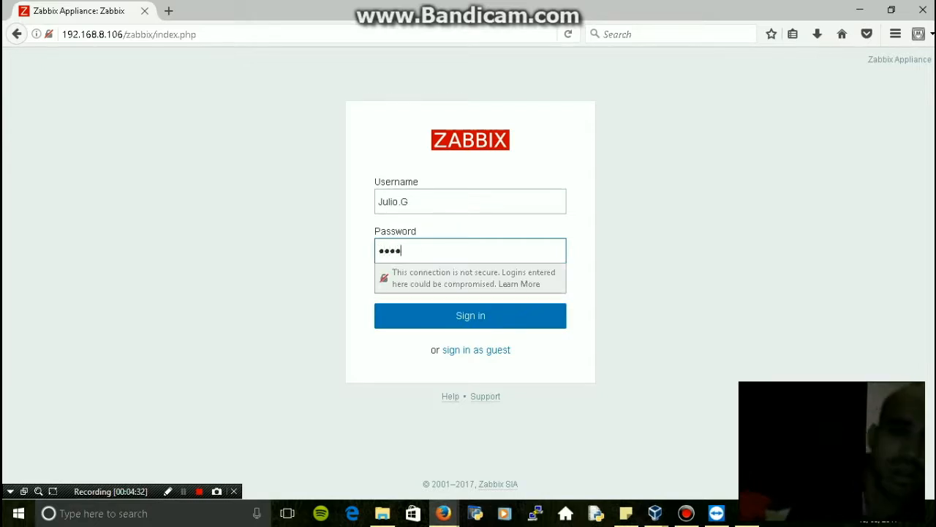
{"action": "key", "text": "Return"}
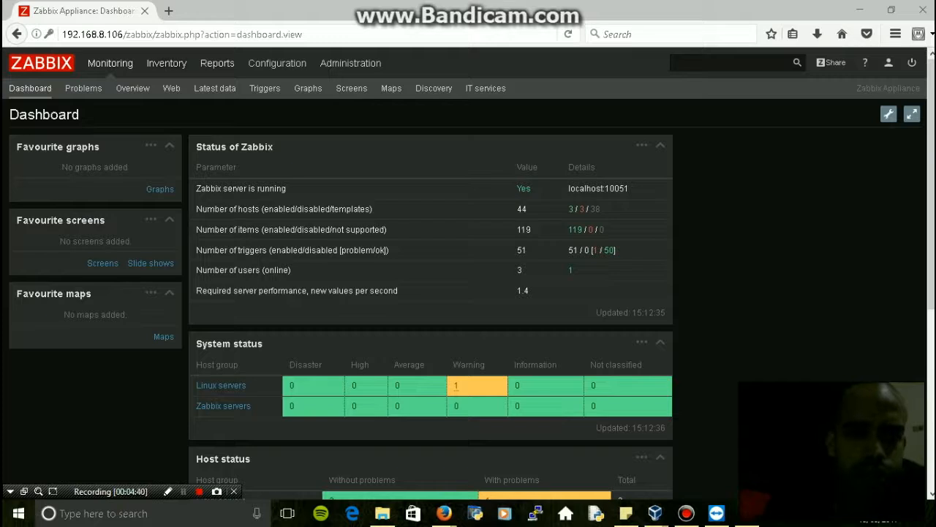
{"action": "mouse_move", "coordinate": [350, 63]}
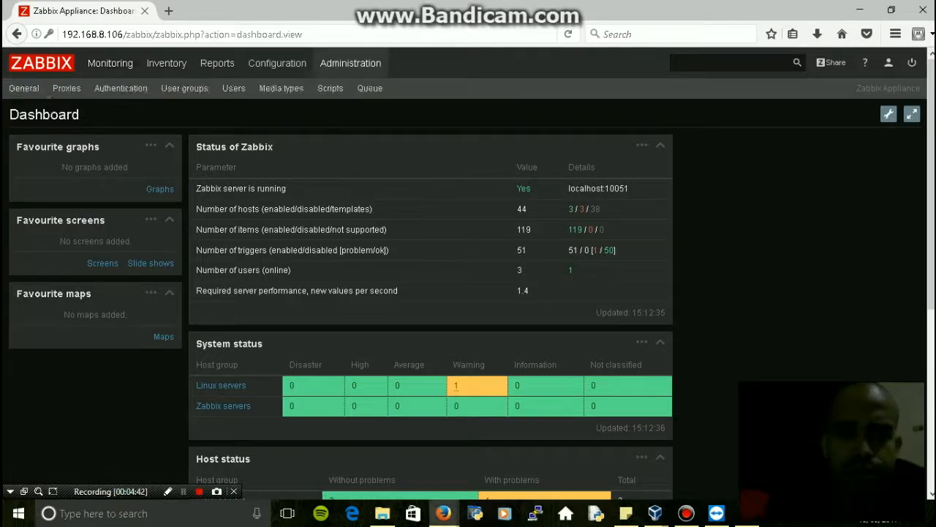
{"action": "mouse_move", "coordinate": [167, 63]}
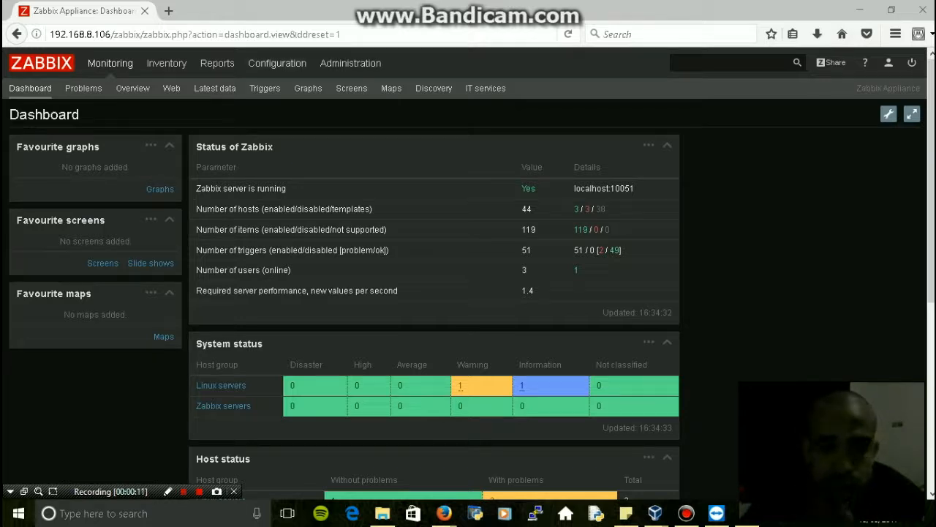
{"action": "mouse_move", "coordinate": [277, 63]}
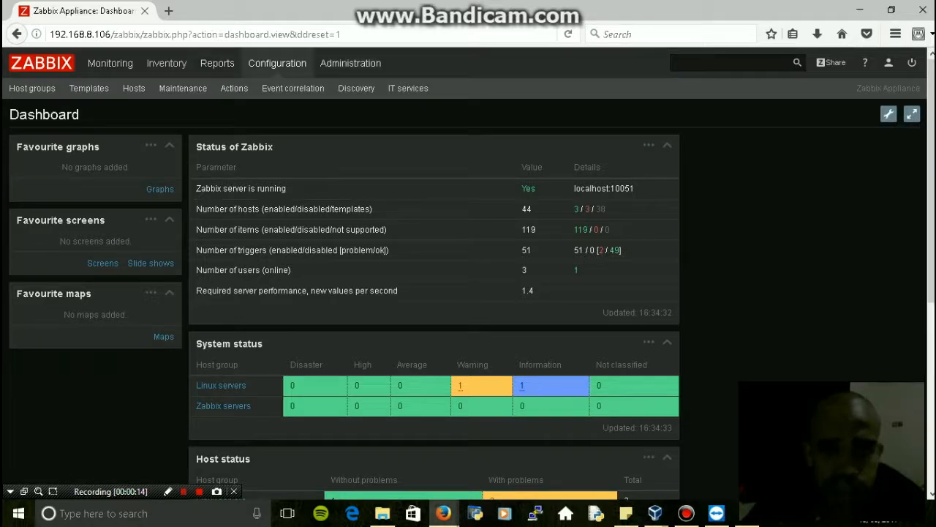
Delete the 'host restarted' action from Configuration > Actions and begin a new action
{"action": "left_click", "coordinate": [277, 63]}
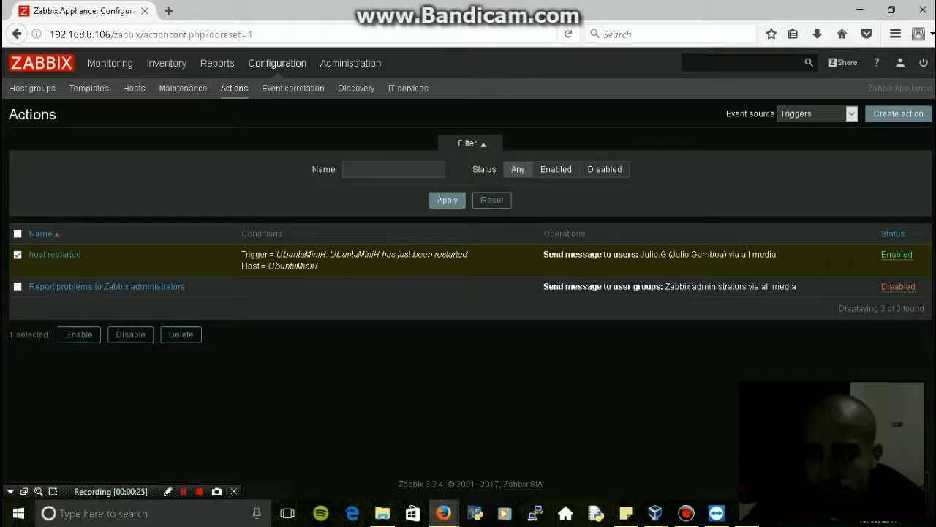
{"action": "left_click", "coordinate": [181, 334]}
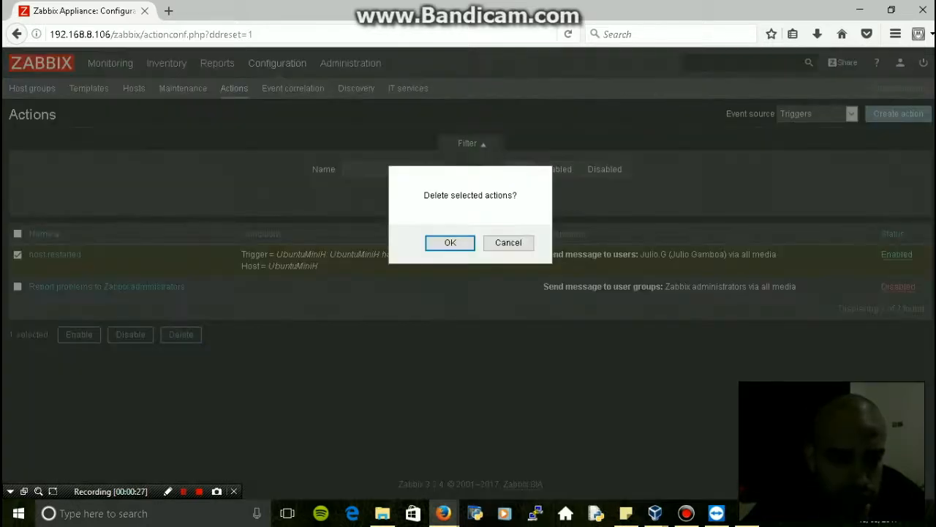
{"action": "key", "text": "Return"}
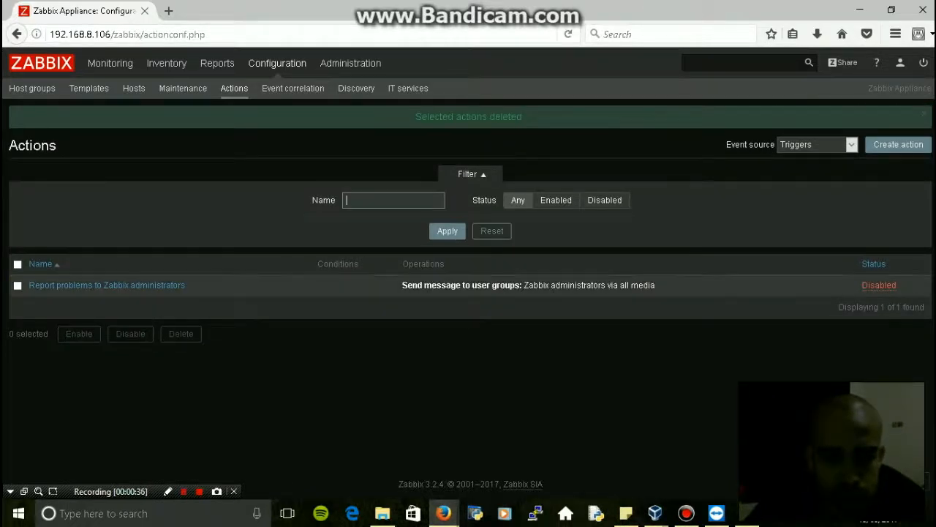
{"action": "left_click", "coordinate": [898, 144]}
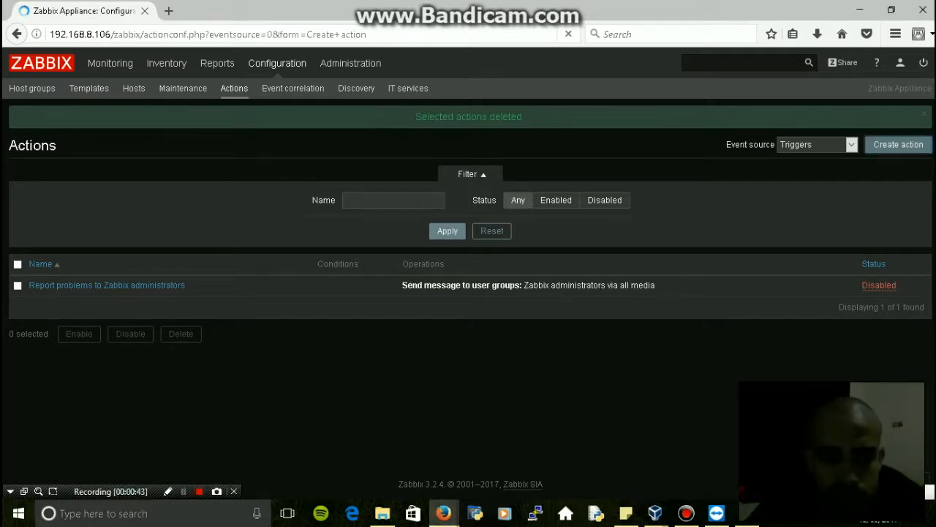
Name the action 'Error for UbuntuMiniH' and remove its default Maintenance status condition
{"action": "left_click", "coordinate": [314, 175]}
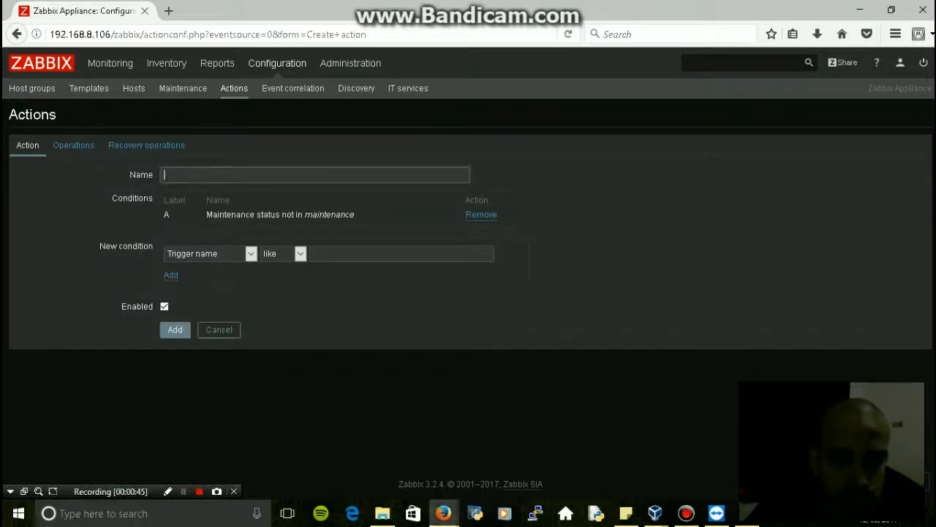
{"action": "left_click", "coordinate": [314, 174]}
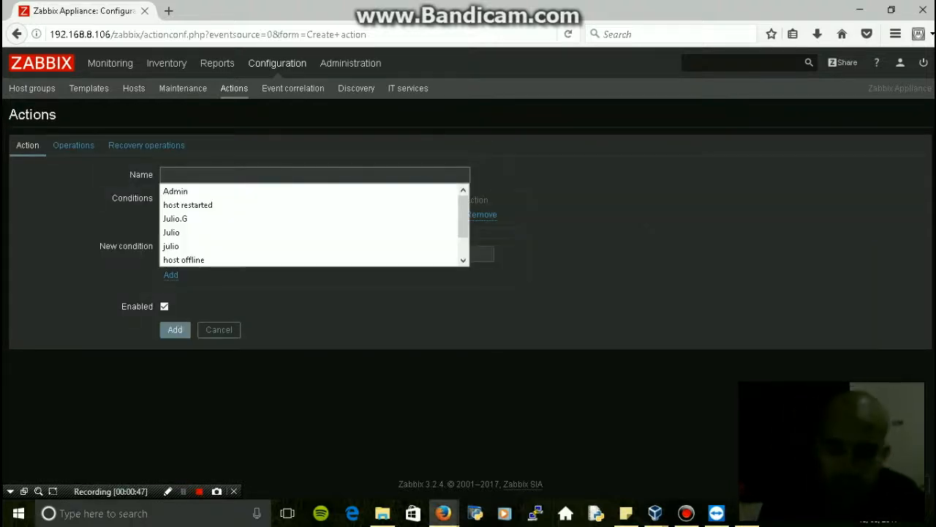
{"action": "type", "text": "Error for"}
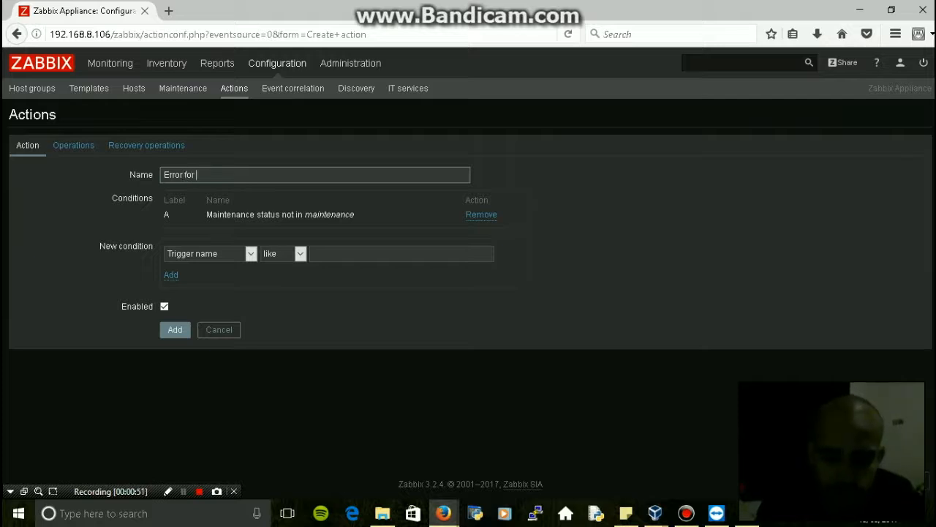
{"action": "type", "text": " Ubunt"}
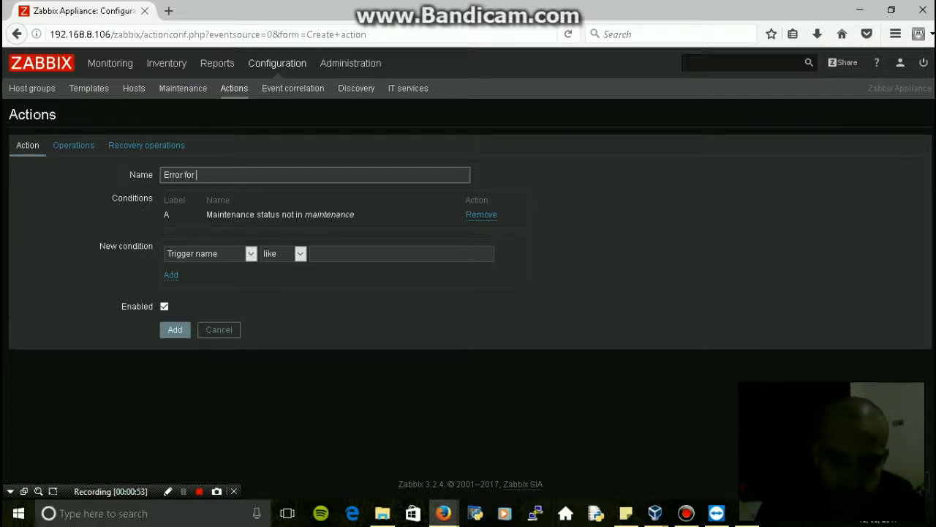
{"action": "type", "text": "u"}
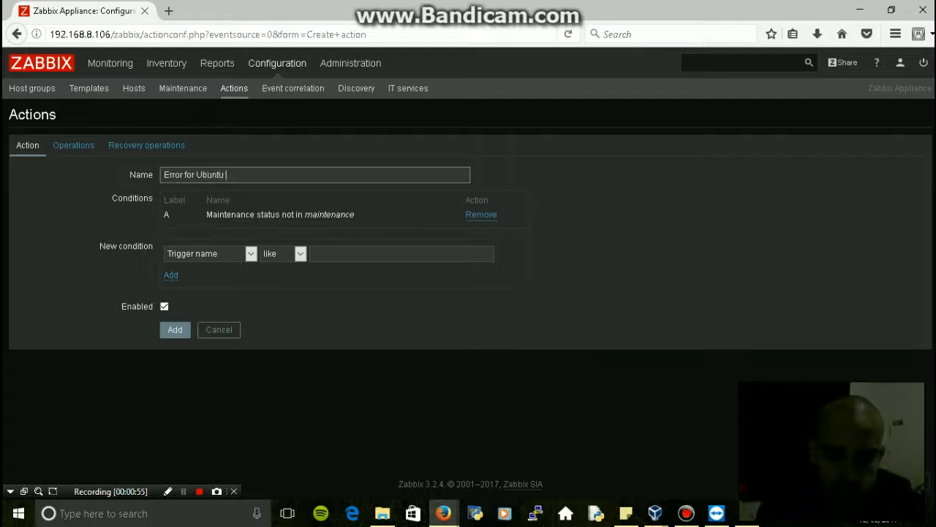
{"action": "type", "text": "Mini"}
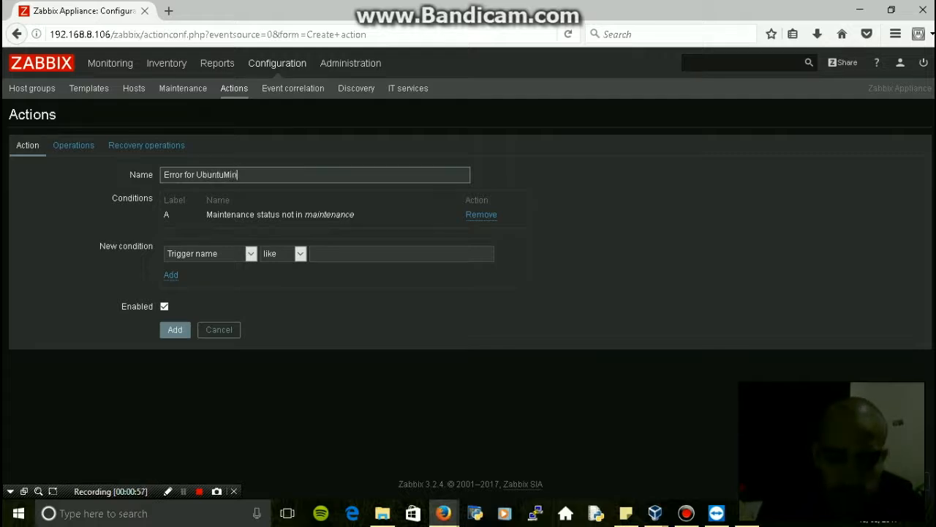
{"action": "type", "text": "H"}
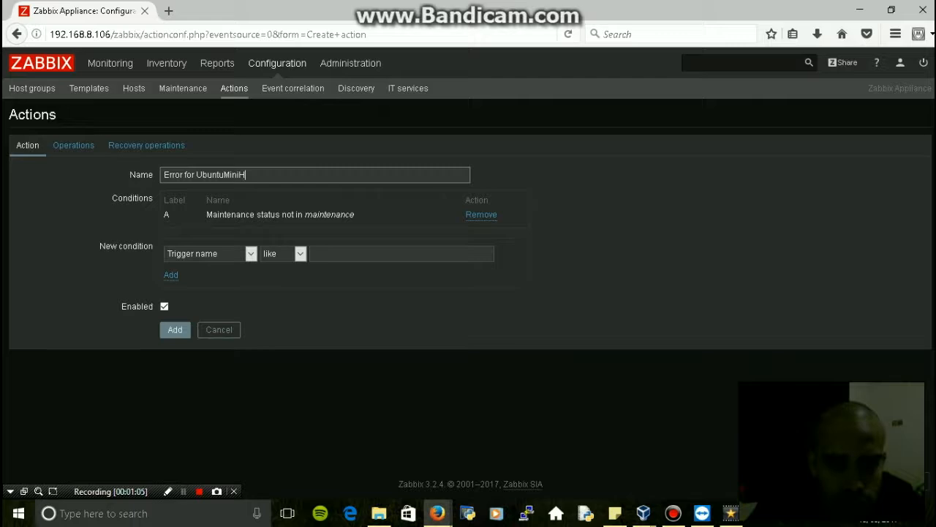
{"action": "left_click", "coordinate": [480, 214]}
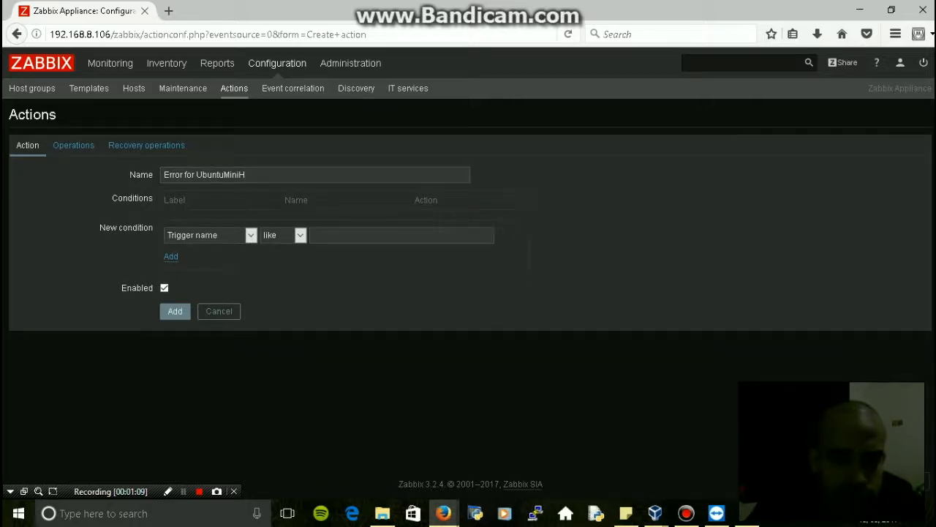
Add Trigger conditions A through Q, one for every UbuntuMiniH trigger
{"action": "left_click", "coordinate": [211, 235]}
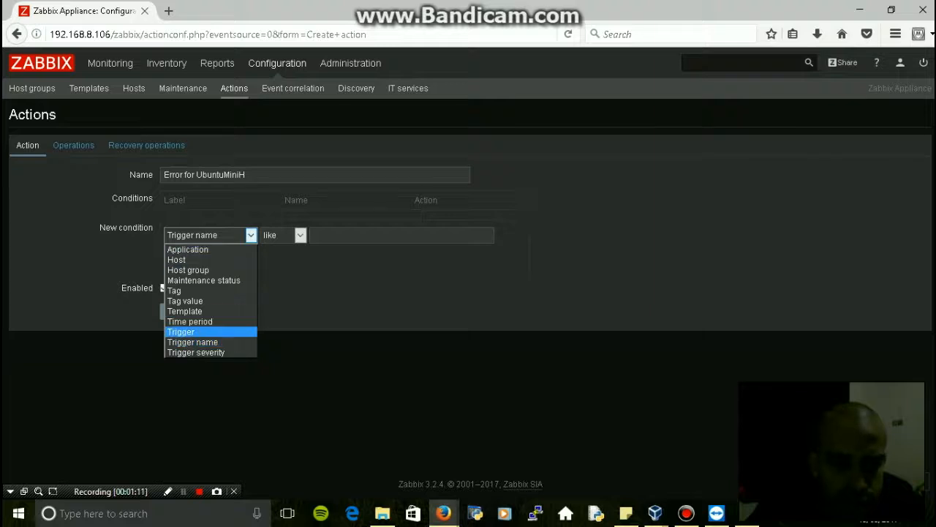
{"action": "left_click", "coordinate": [197, 332]}
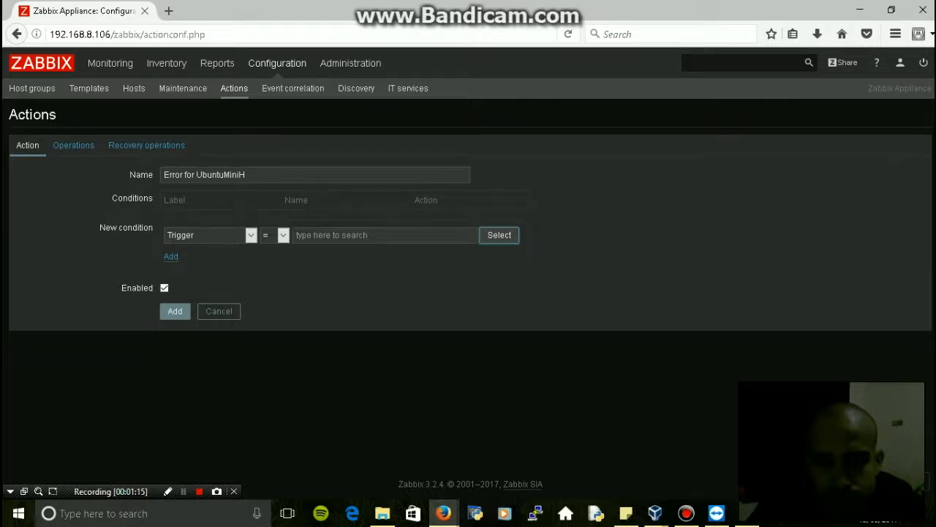
{"action": "left_click", "coordinate": [499, 235]}
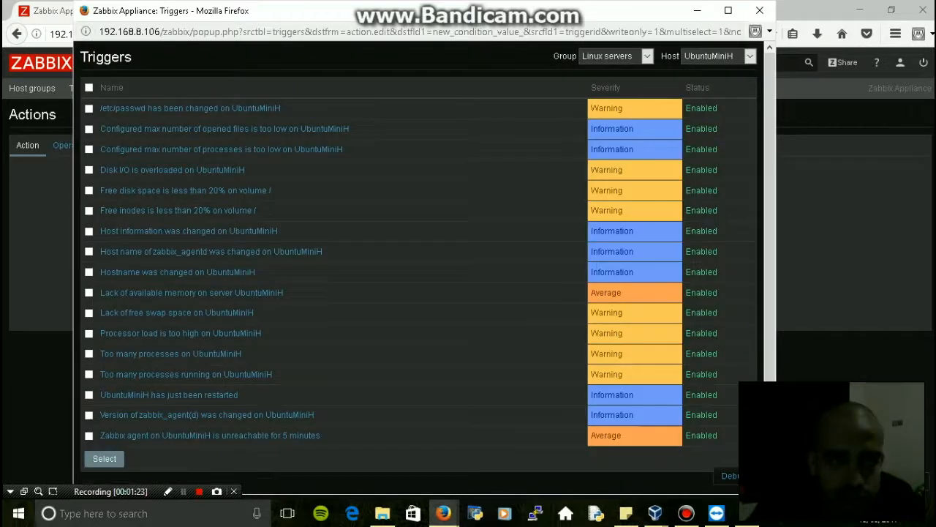
{"action": "left_click", "coordinate": [89, 87]}
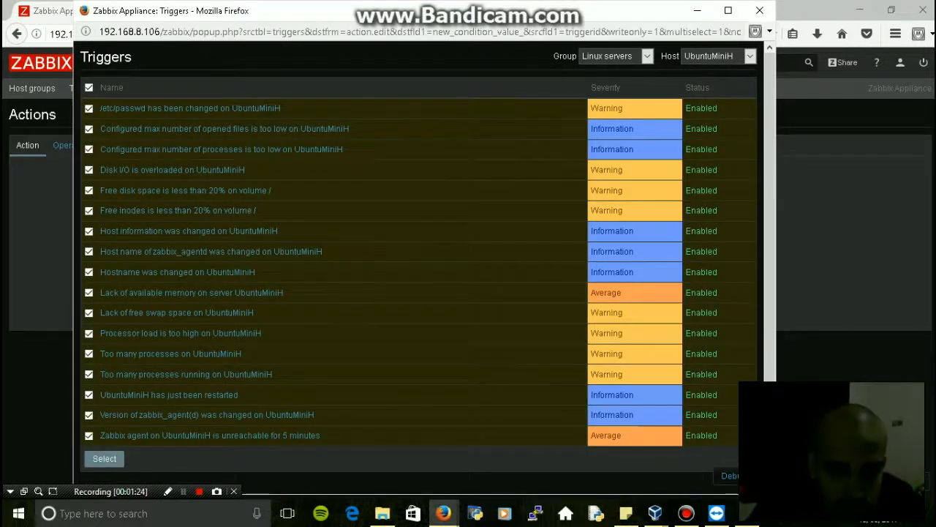
{"action": "scroll", "coordinate": [417, 263], "scroll_direction": "down", "scroll_amount": 1}
{"action": "scroll", "coordinate": [417, 263], "scroll_direction": "up", "scroll_amount": 1}
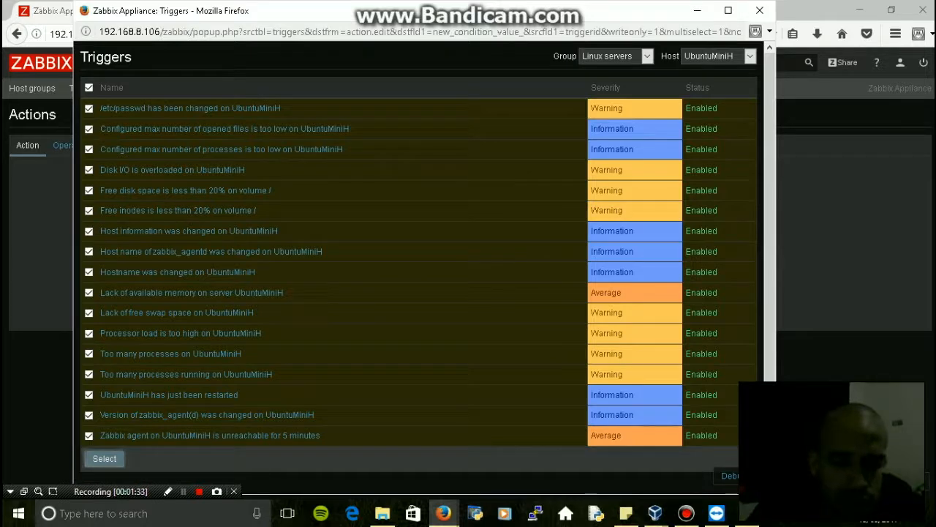
{"action": "left_click", "coordinate": [104, 458]}
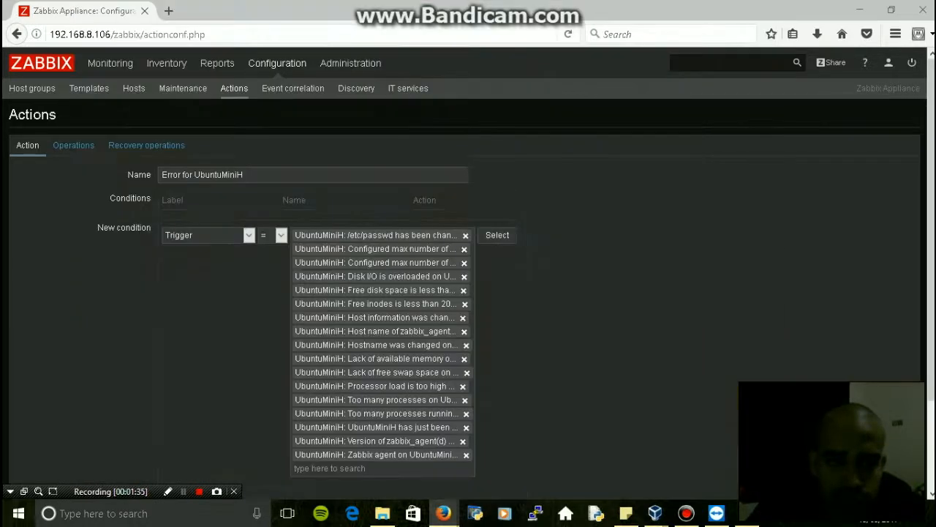
{"action": "scroll", "coordinate": [468, 264], "scroll_direction": "down", "scroll_amount": 2}
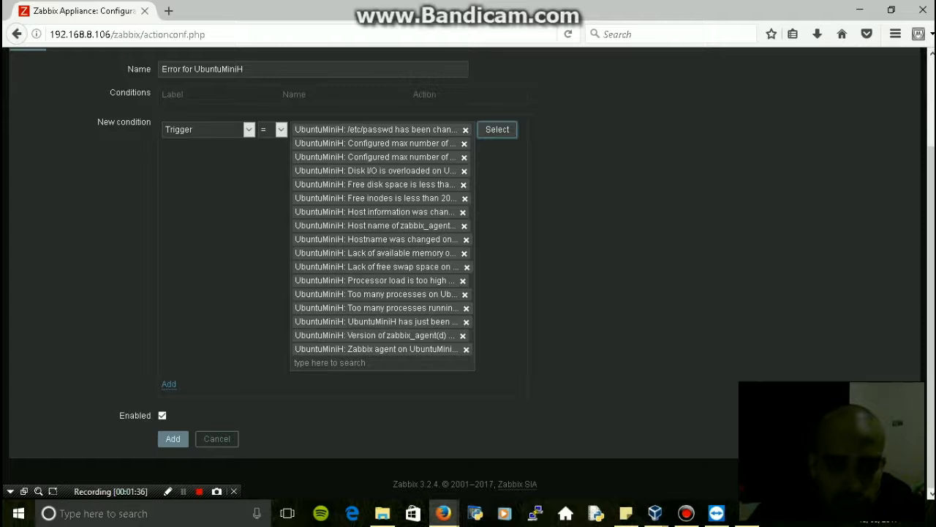
{"action": "left_click", "coordinate": [169, 384]}
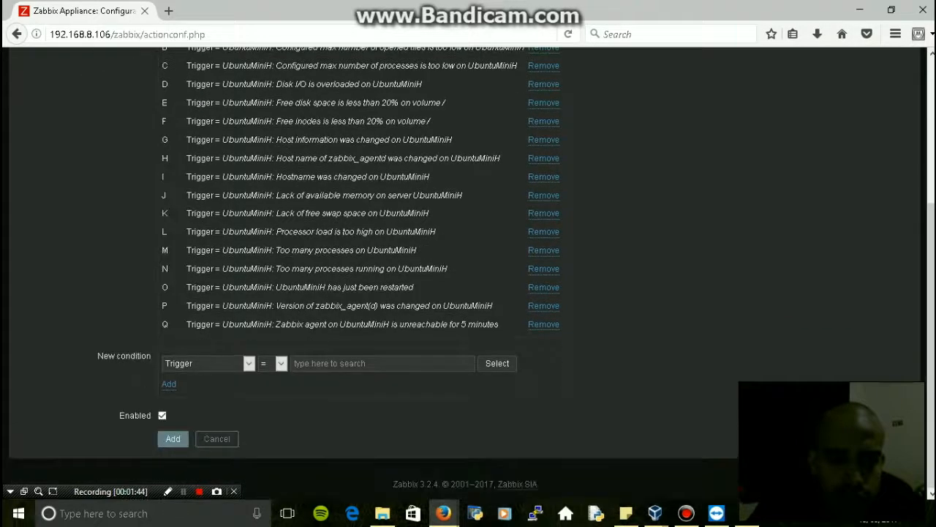
Add condition R, Host = UbuntuMiniH, making the calculation (A or … or Q) and R
{"action": "left_click", "coordinate": [209, 363]}
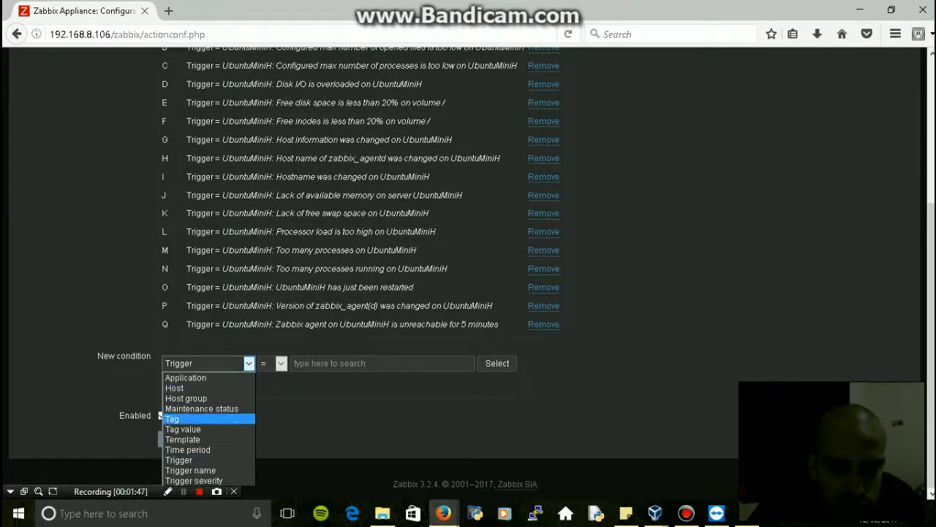
{"action": "key", "text": "Down"}
{"action": "key", "text": "Down"}
{"action": "key", "text": "Up"}
{"action": "key", "text": "Up"}
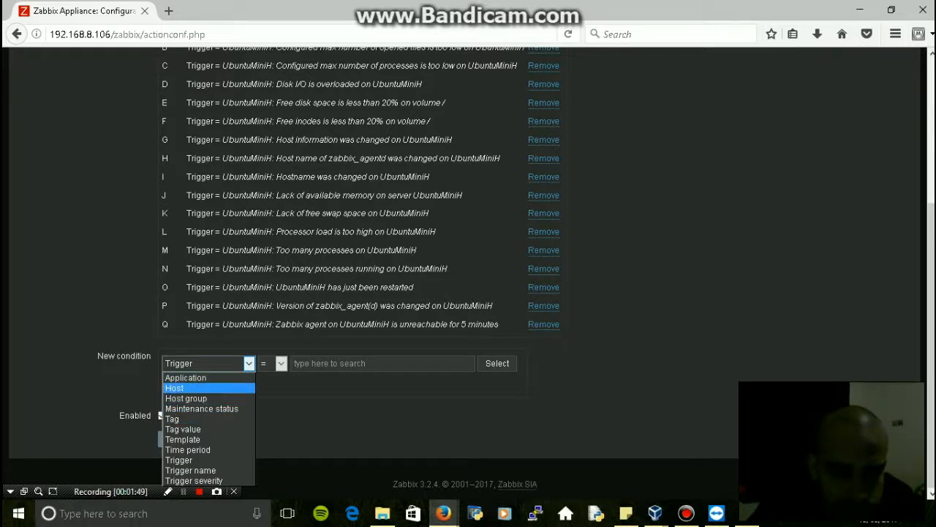
{"action": "key", "text": "Return"}
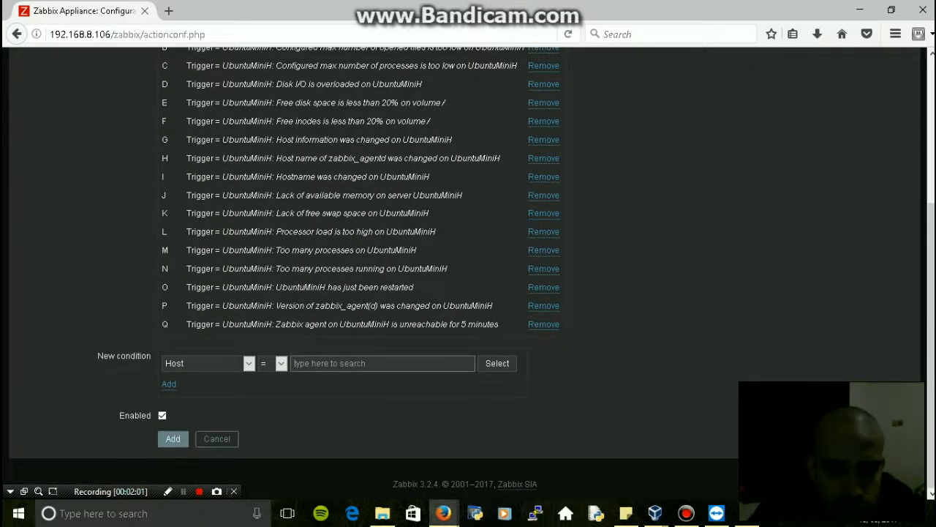
{"action": "left_click", "coordinate": [497, 364]}
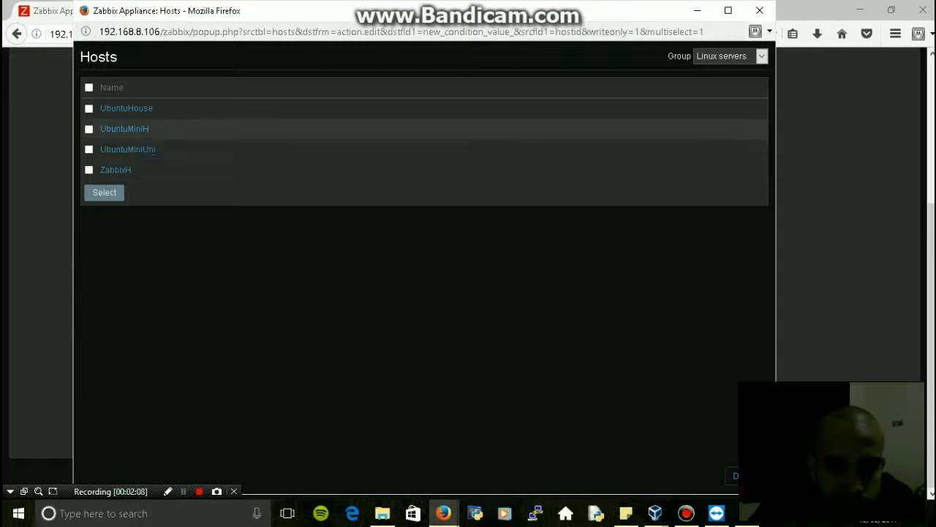
{"action": "left_click", "coordinate": [89, 128]}
{"action": "left_click", "coordinate": [104, 192]}
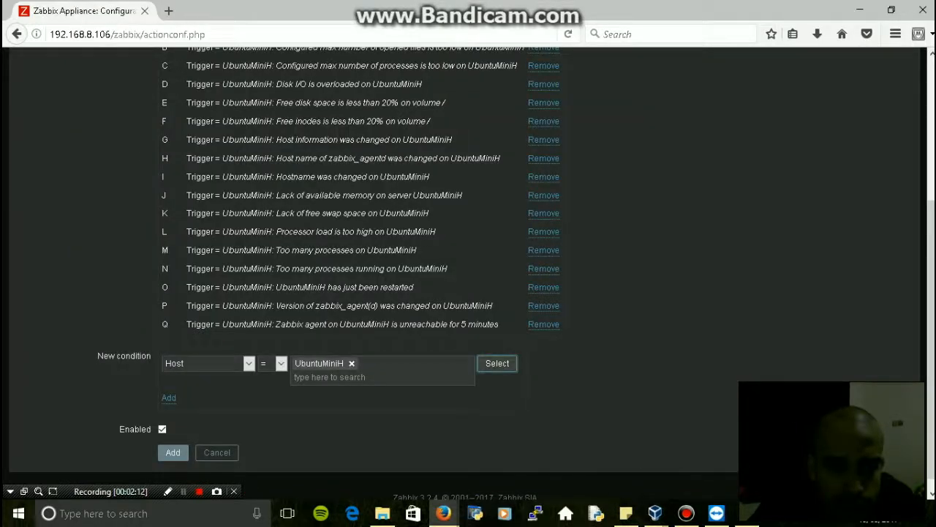
{"action": "key", "text": "Tab"}
{"action": "key", "text": "Return"}
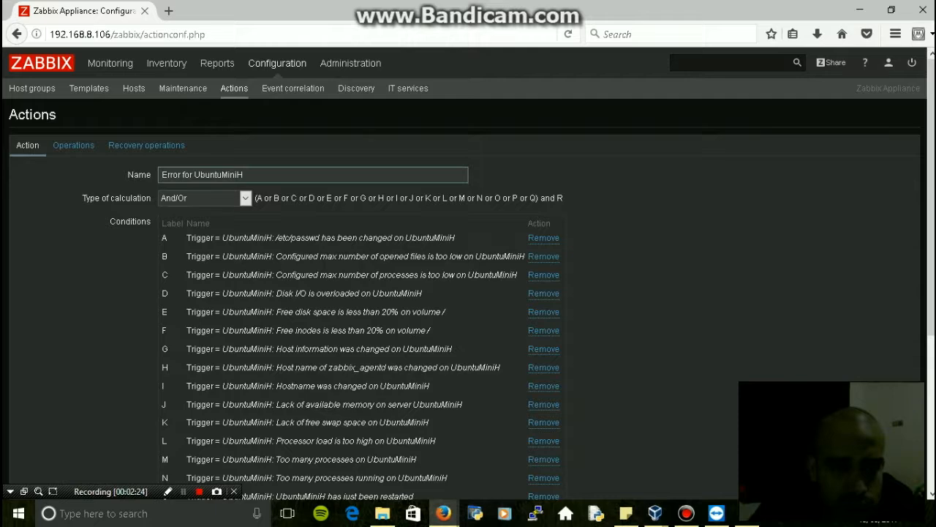
{"action": "scroll", "coordinate": [468, 292], "scroll_direction": "down", "scroll_amount": 4}
{"action": "scroll", "coordinate": [468, 292], "scroll_direction": "up", "scroll_amount": 4}
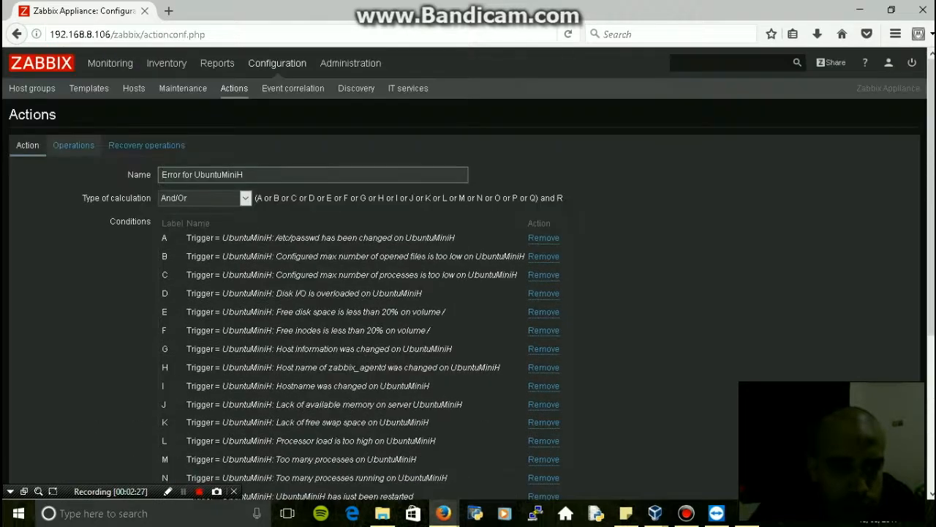
On the Operations tab, review the default message and start a new operation
{"action": "left_click", "coordinate": [73, 145]}
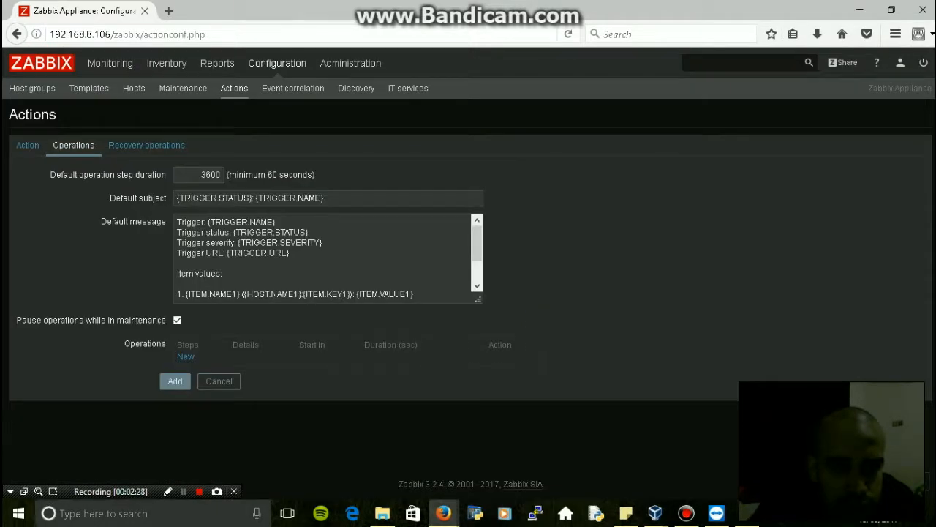
{"action": "scroll", "coordinate": [325, 258], "scroll_direction": "down", "scroll_amount": 2}
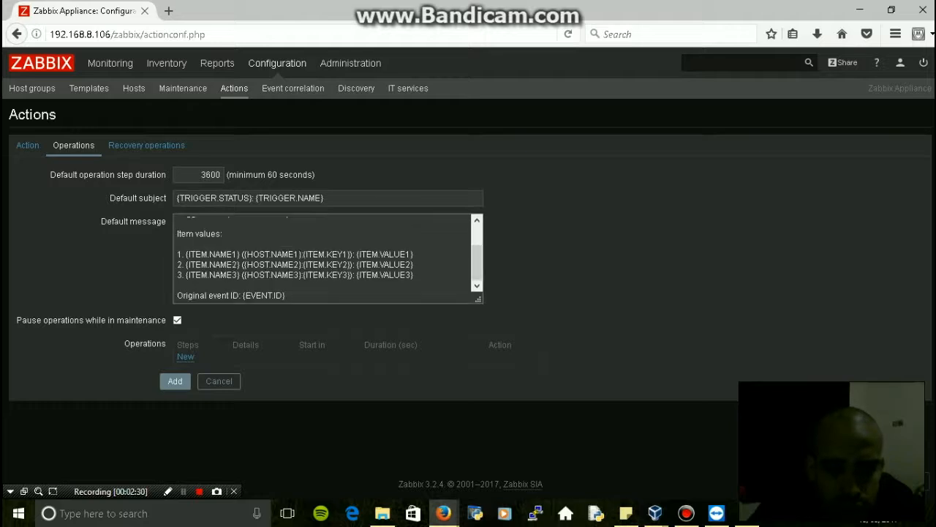
{"action": "key", "text": "ctrl+a"}
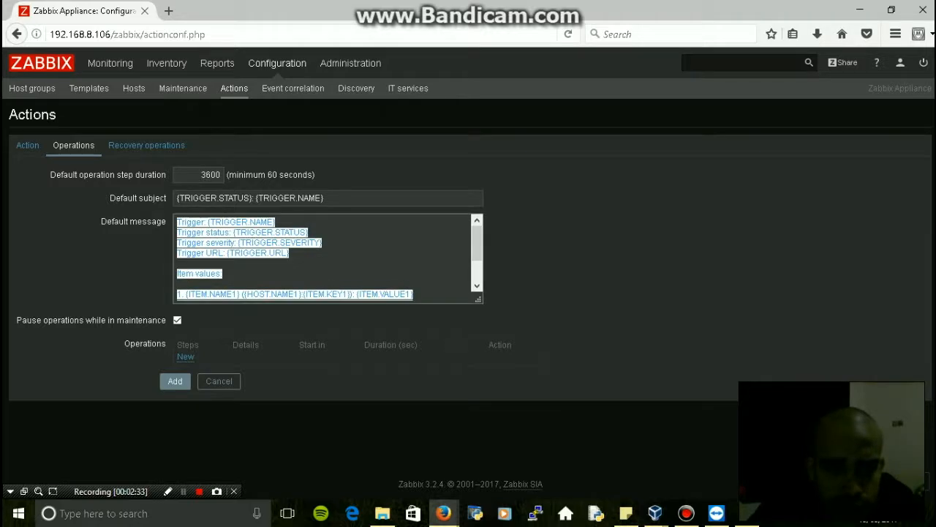
{"action": "key", "text": "Left"}
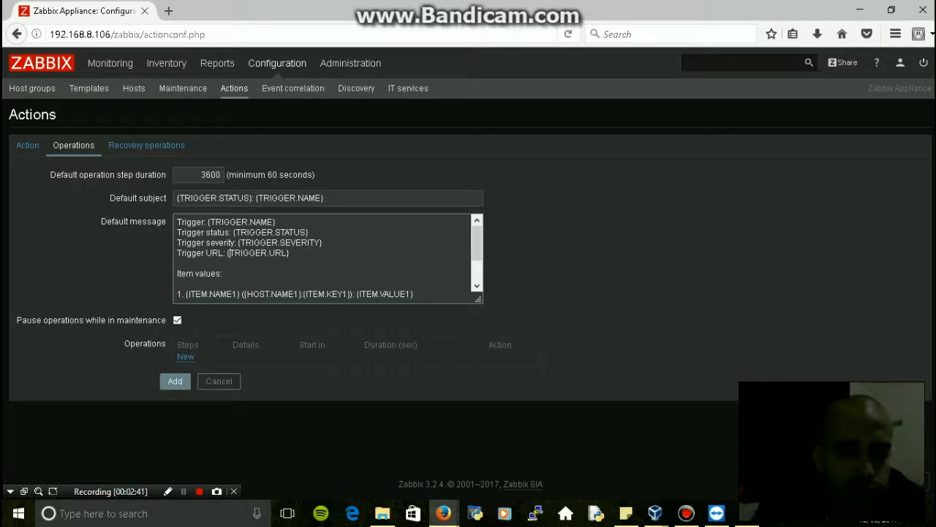
{"action": "left_click", "coordinate": [185, 357]}
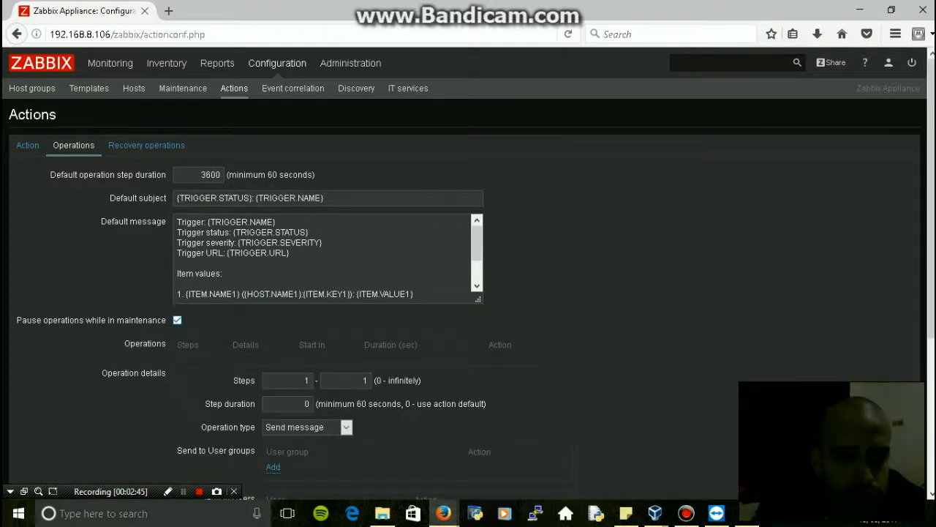
{"action": "scroll", "coordinate": [468, 270], "scroll_direction": "down", "scroll_amount": 3}
{"action": "scroll", "coordinate": [468, 270], "scroll_direction": "up", "scroll_amount": 1}
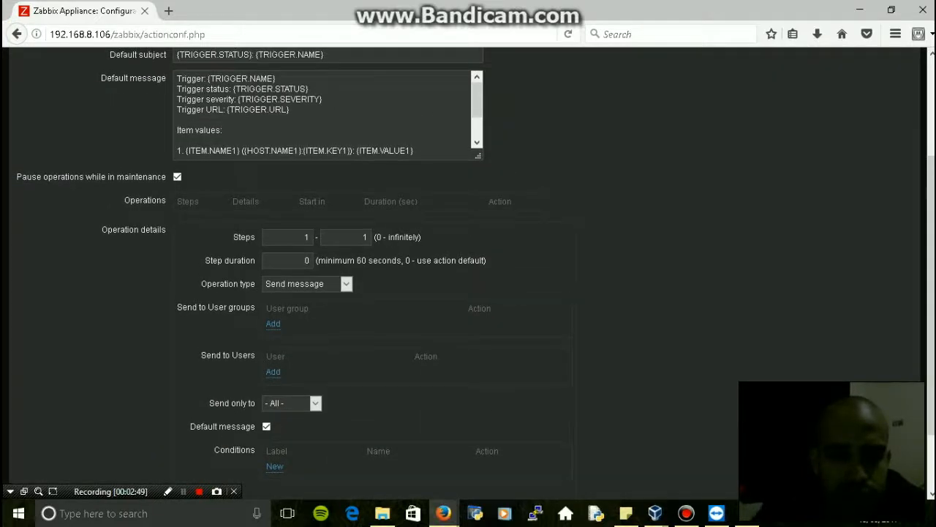
Send the message to Admin and one other user, conditioned on Event acknowledged = Not Ack
{"action": "left_click", "coordinate": [273, 372]}
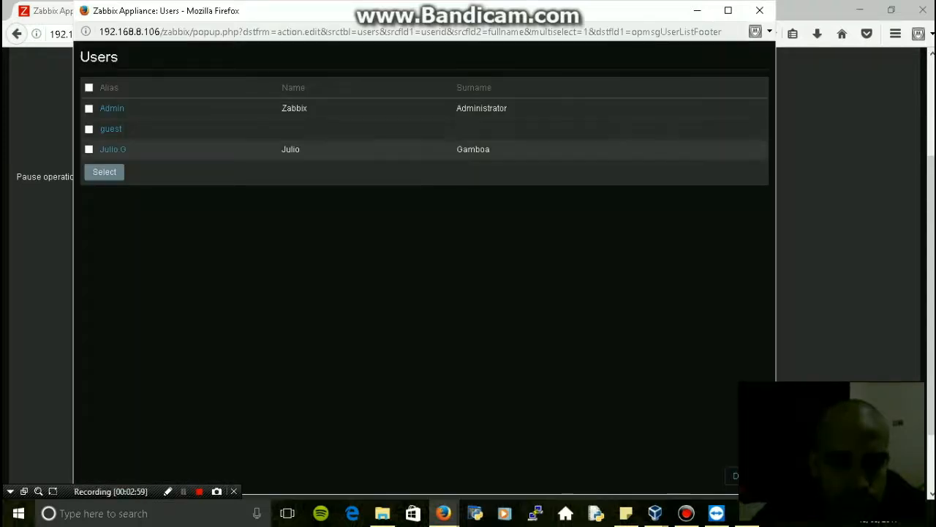
{"action": "left_click", "coordinate": [89, 149]}
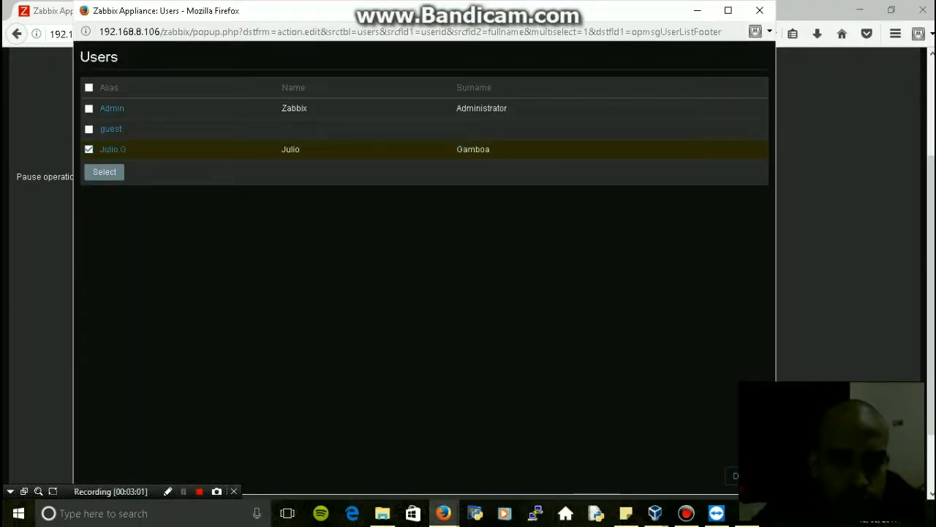
{"action": "left_click", "coordinate": [89, 107]}
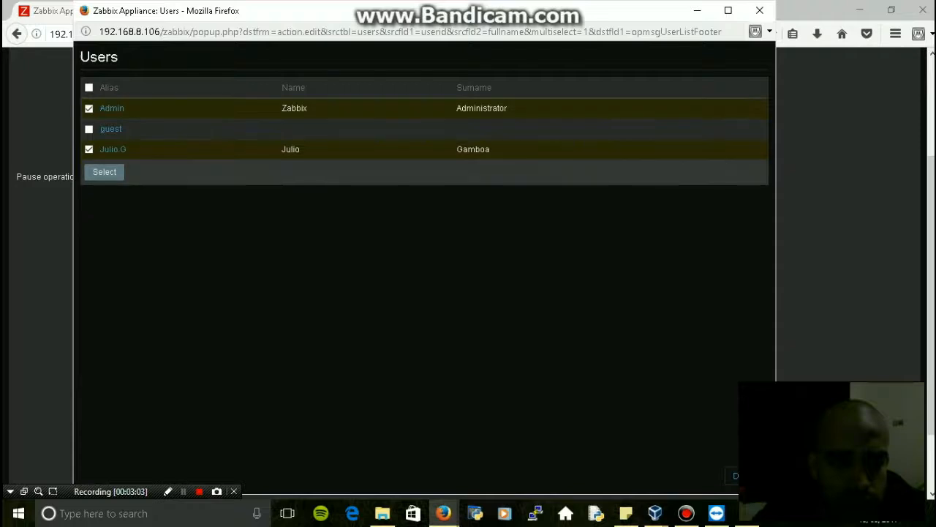
{"action": "left_click", "coordinate": [104, 171]}
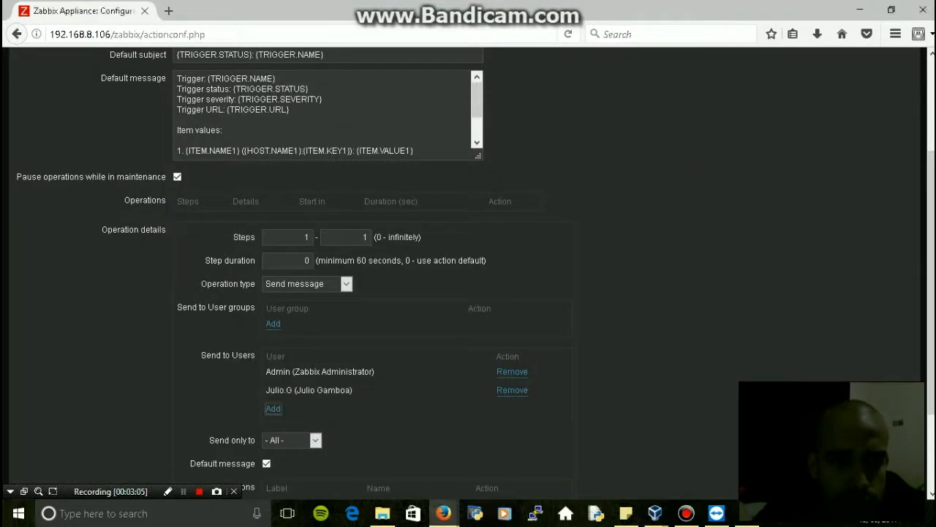
{"action": "scroll", "coordinate": [469, 269], "scroll_direction": "down", "scroll_amount": 3}
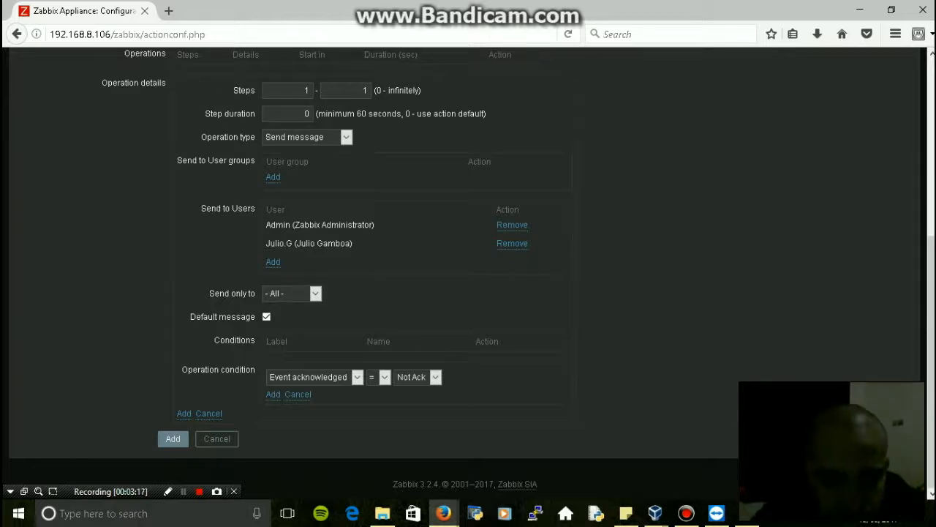
{"action": "left_click", "coordinate": [273, 394]}
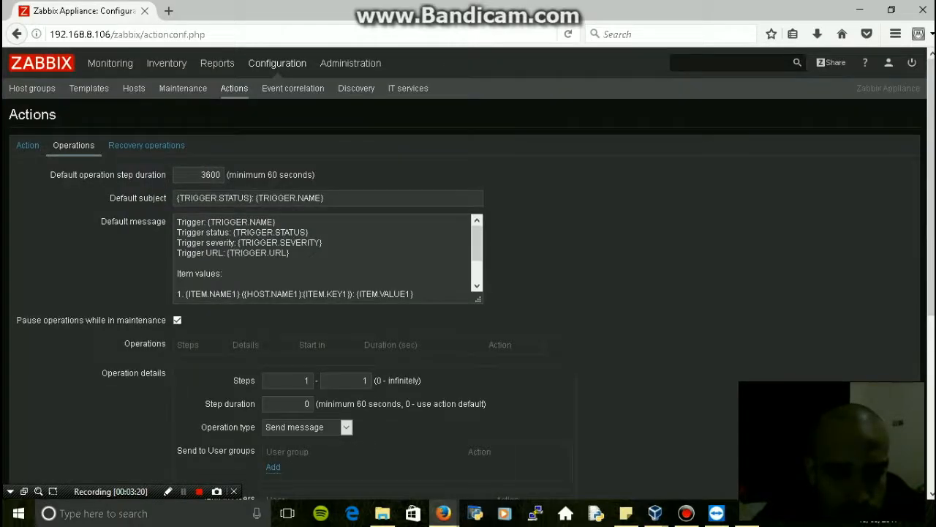
{"action": "scroll", "coordinate": [468, 292], "scroll_direction": "down", "scroll_amount": 6}
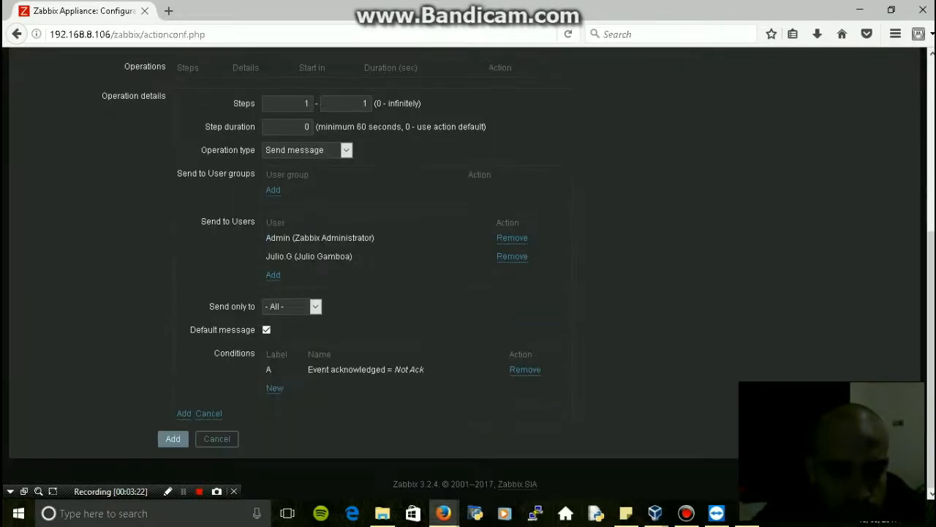
Add the two-user message operation as step 1, then show Recovery operations
{"action": "left_click", "coordinate": [183, 413]}
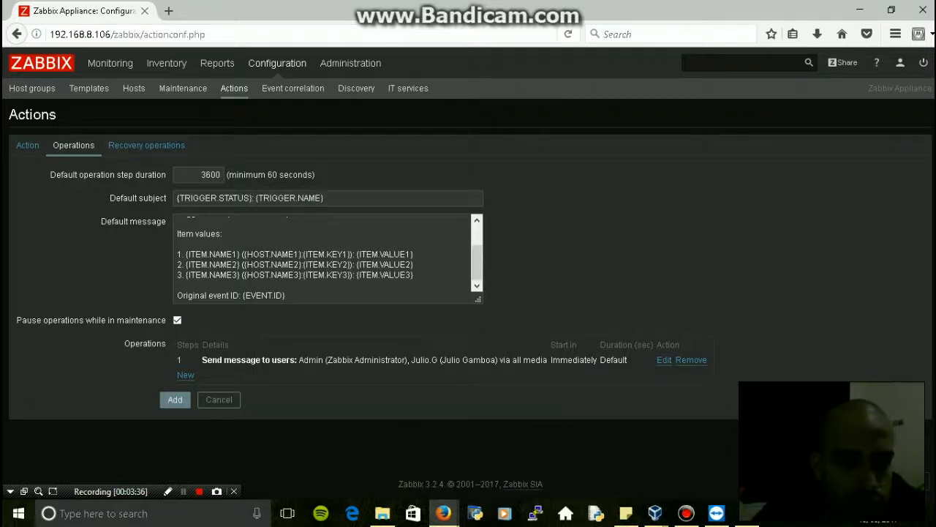
{"action": "left_click", "coordinate": [146, 145]}
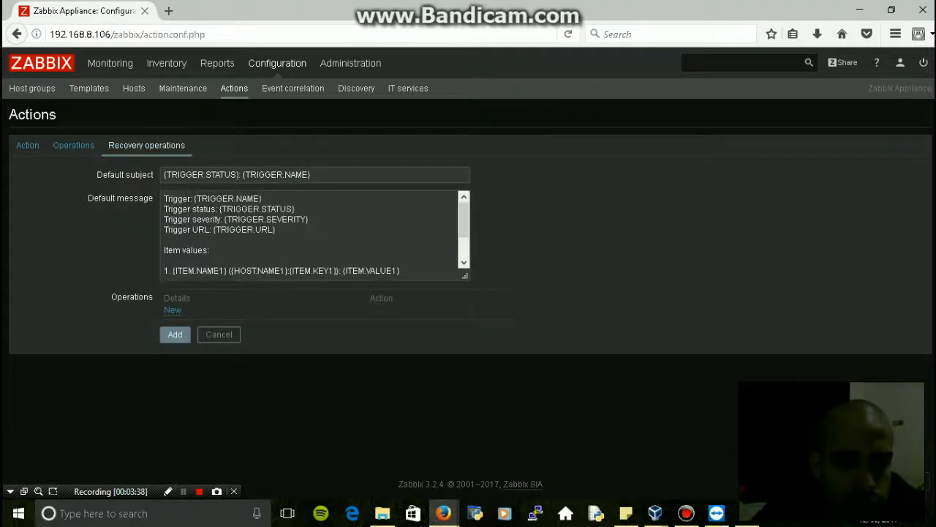
Add a Send recovery message operation notifying everyone messaged about the problem
{"action": "left_click", "coordinate": [173, 309]}
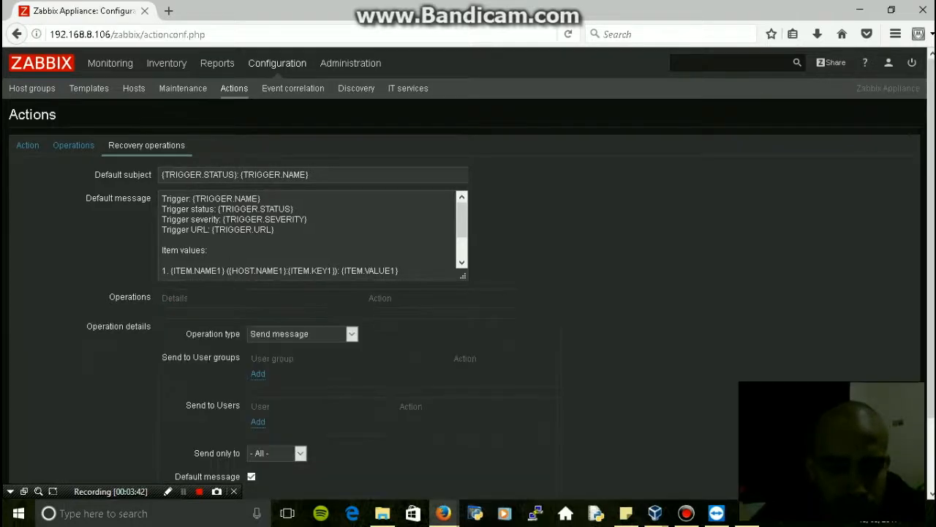
{"action": "left_click", "coordinate": [302, 333]}
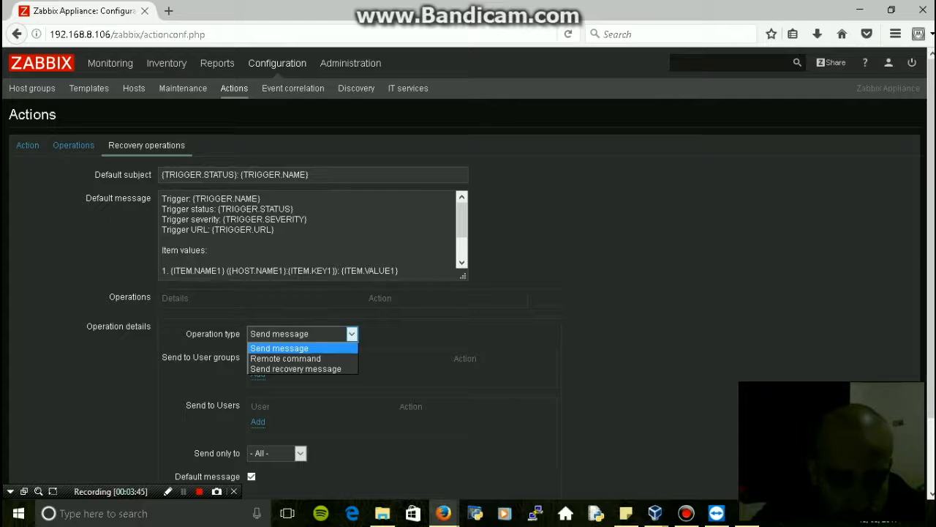
{"action": "left_click", "coordinate": [292, 368]}
{"action": "scroll", "coordinate": [468, 293], "scroll_direction": "down", "scroll_amount": 3}
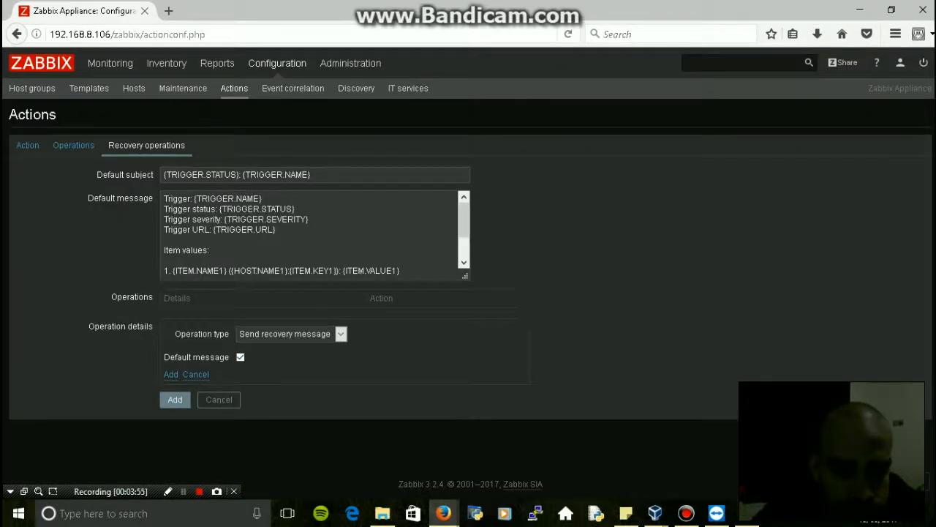
{"action": "left_click", "coordinate": [172, 375]}
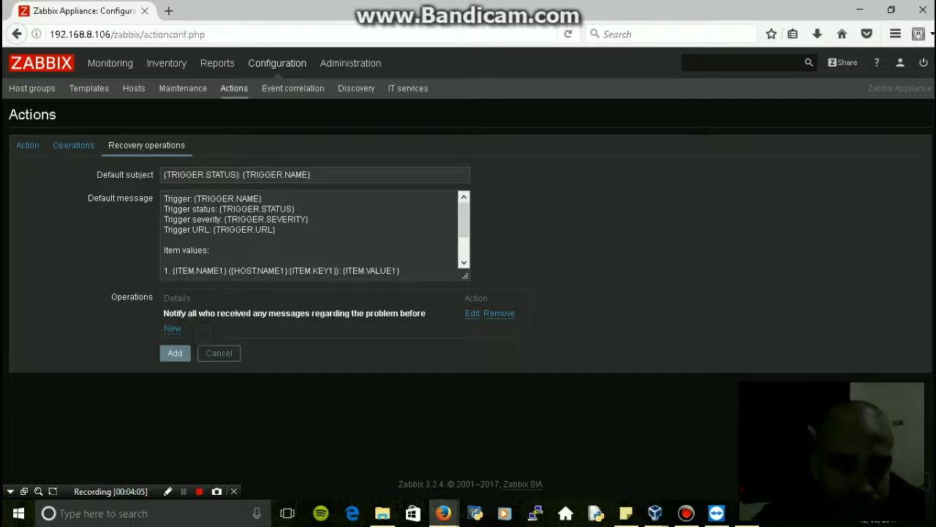
{"action": "left_click", "coordinate": [173, 329]}
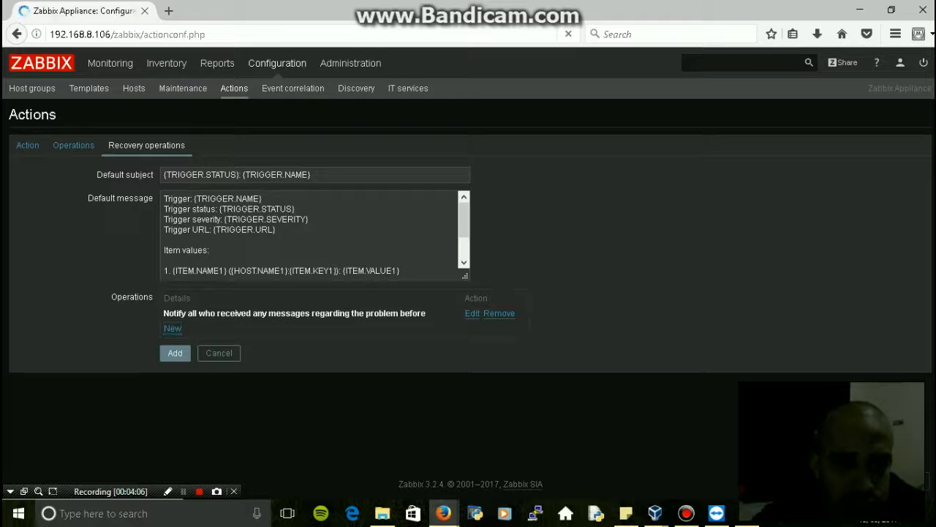
Add a recovery operation messaging Admin and the other user, then return to the Action tab
{"action": "scroll", "coordinate": [468, 293], "scroll_direction": "down", "scroll_amount": 2}
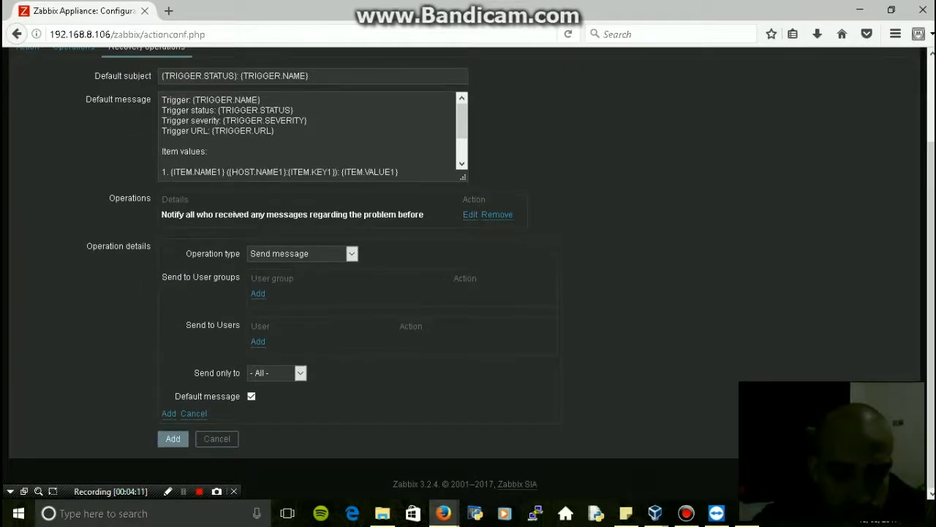
{"action": "left_click", "coordinate": [258, 342]}
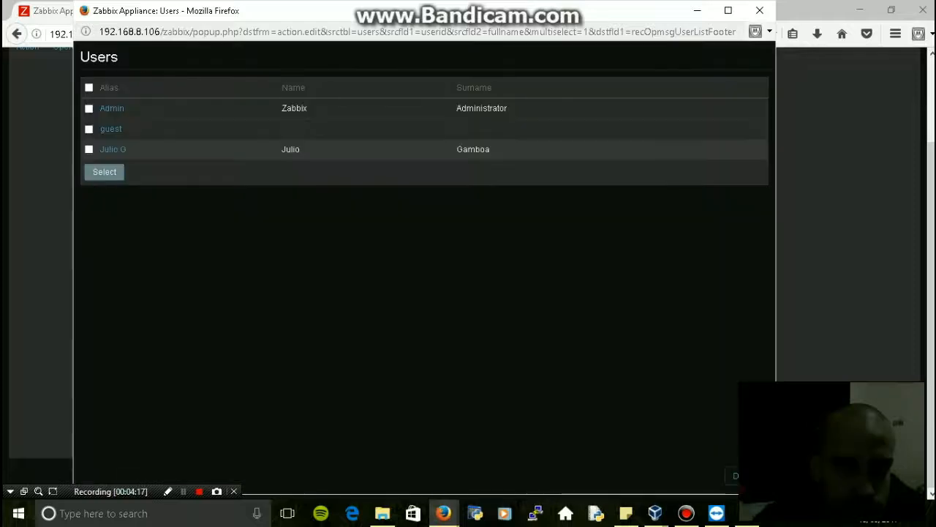
{"action": "left_click", "coordinate": [88, 149]}
{"action": "left_click", "coordinate": [89, 108]}
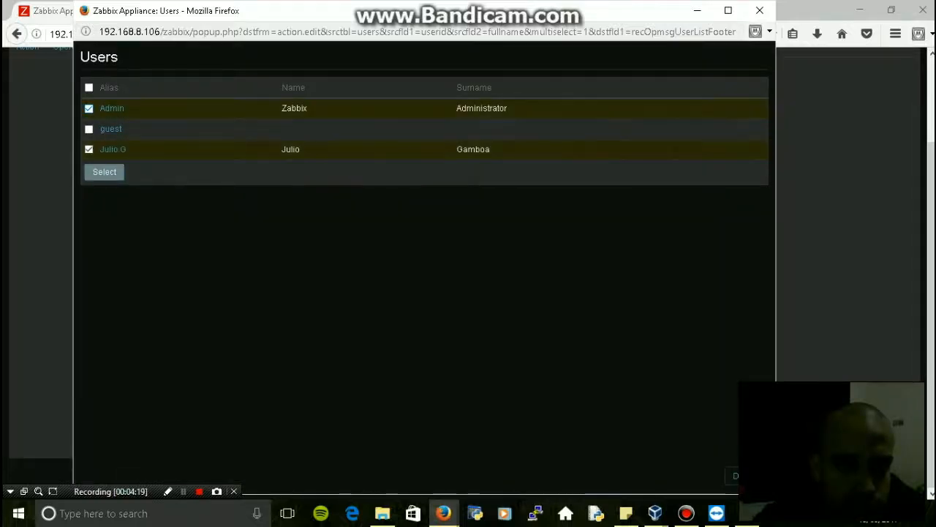
{"action": "left_click", "coordinate": [104, 172]}
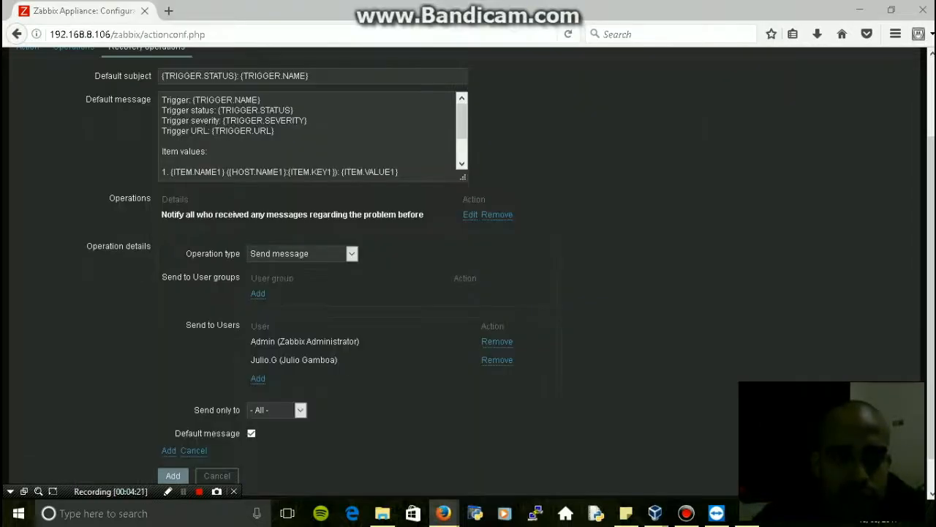
{"action": "scroll", "coordinate": [468, 271], "scroll_direction": "down", "scroll_amount": 1}
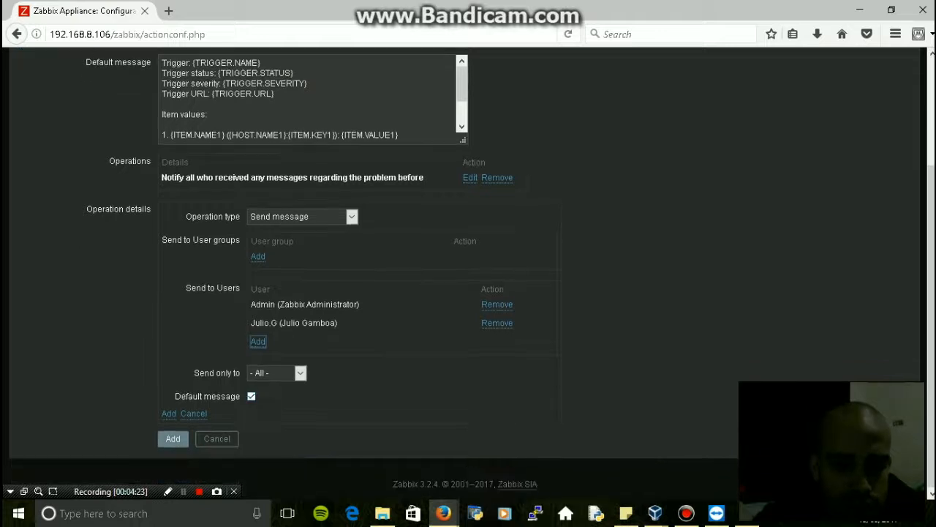
{"action": "left_click", "coordinate": [168, 413]}
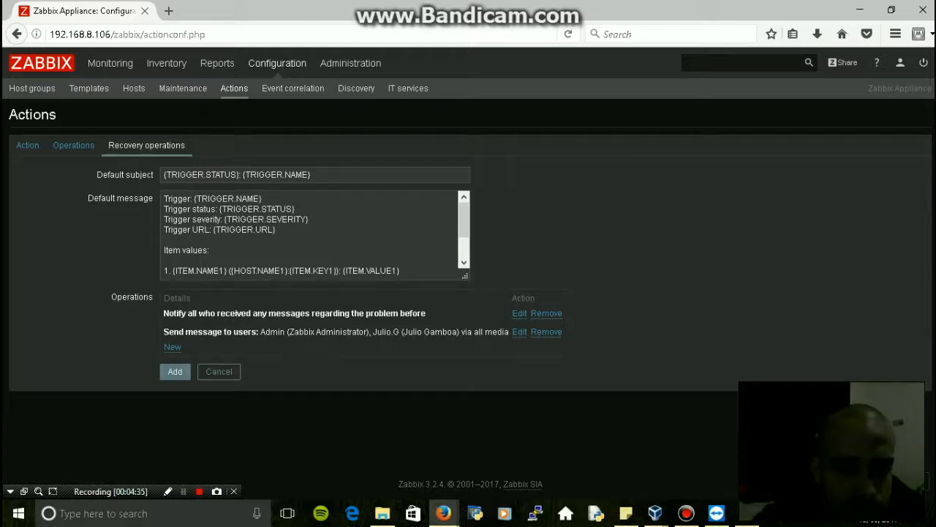
{"action": "left_click", "coordinate": [27, 145]}
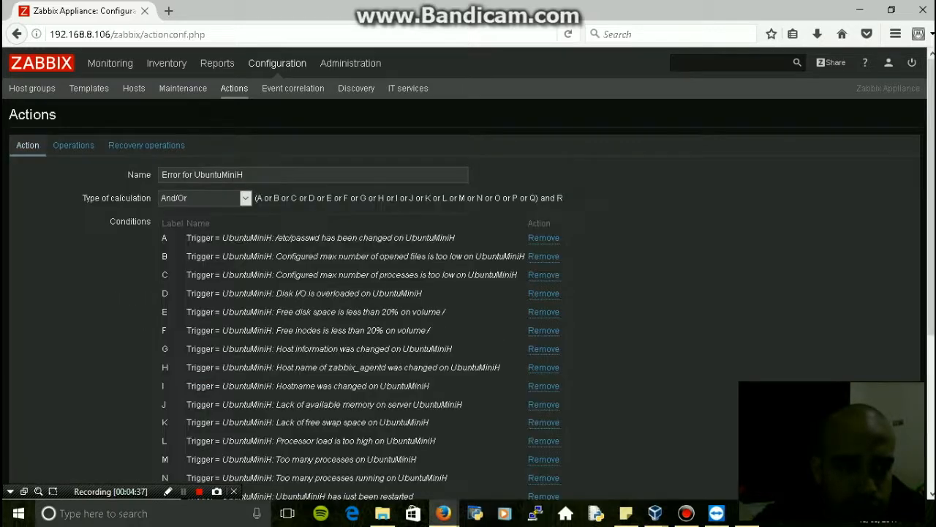
Save the 'Error for UbuntuMiniH' action with its conditions A through R
{"action": "scroll", "coordinate": [468, 292], "scroll_direction": "down", "scroll_amount": 1}
{"action": "scroll", "coordinate": [468, 292], "scroll_direction": "down", "scroll_amount": 5}
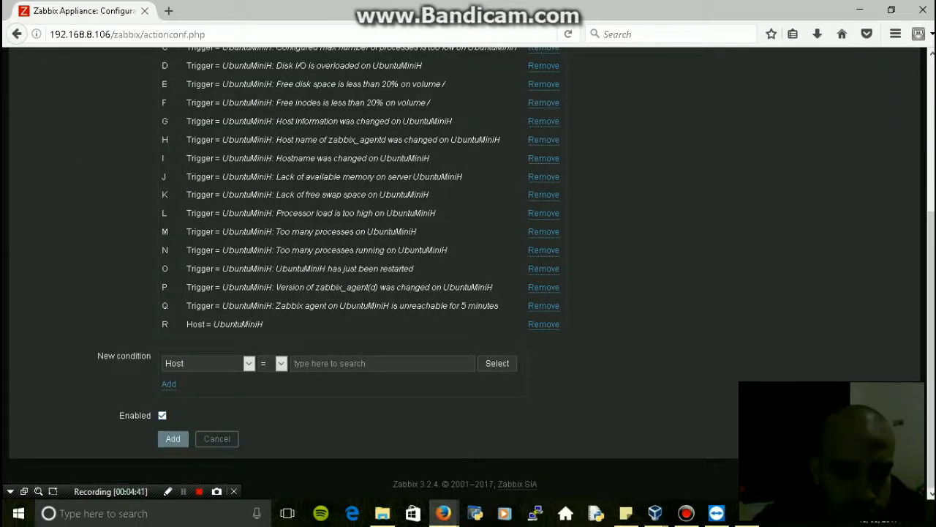
{"action": "left_click", "coordinate": [173, 438]}
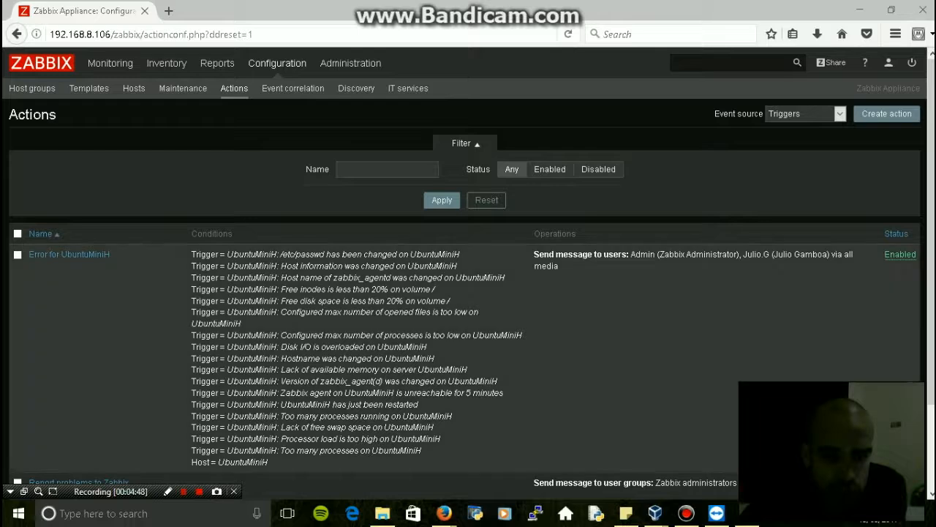
{"action": "scroll", "coordinate": [468, 293], "scroll_direction": "down", "scroll_amount": 2}
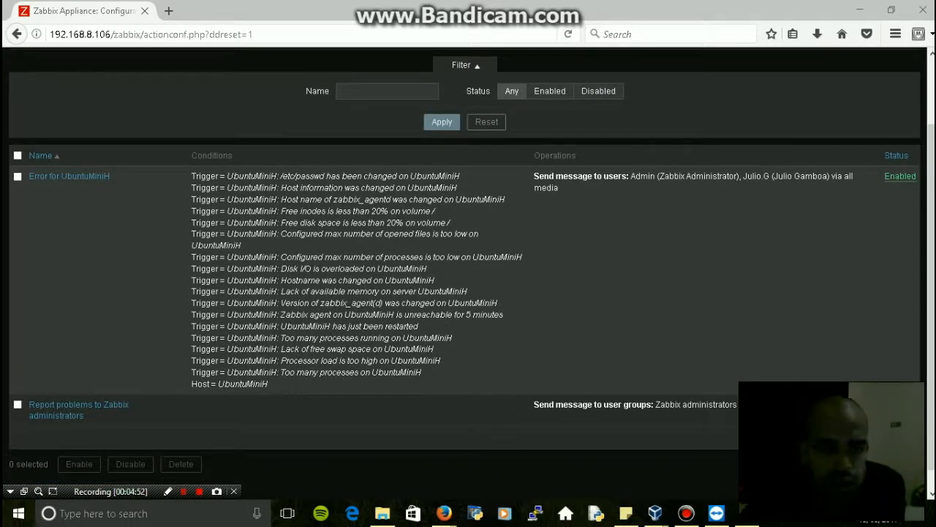
{"action": "left_click_drag", "start_coordinate": [192, 176], "coordinate": [325, 189]}
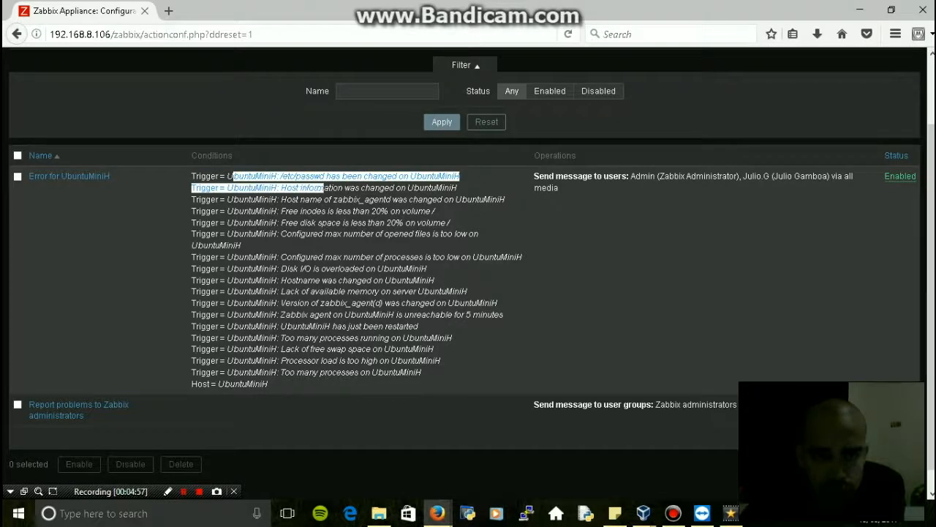
{"action": "left_click", "coordinate": [241, 211]}
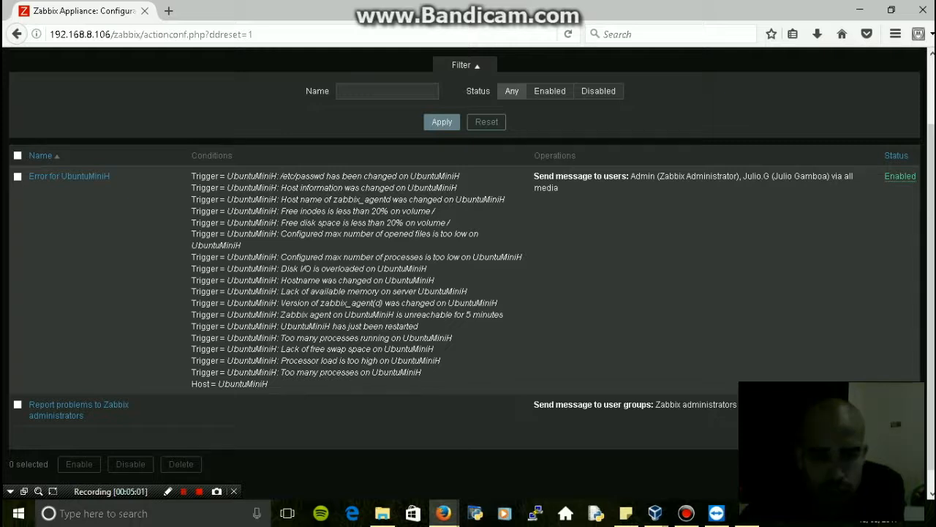
{"action": "left_click_drag", "start_coordinate": [440, 361], "coordinate": [211, 360]}
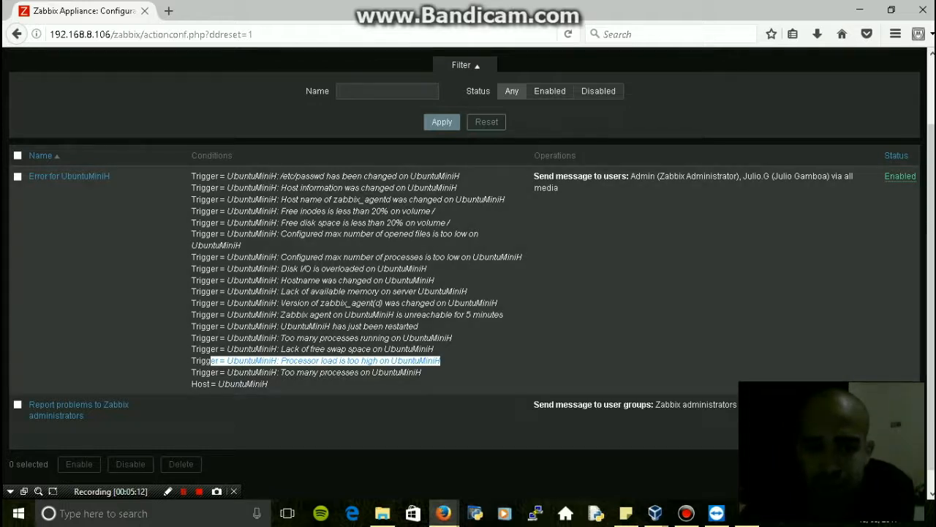
{"action": "left_click_drag", "start_coordinate": [228, 268], "coordinate": [407, 372]}
{"action": "scroll", "coordinate": [407, 372], "scroll_direction": "down", "scroll_amount": 1}
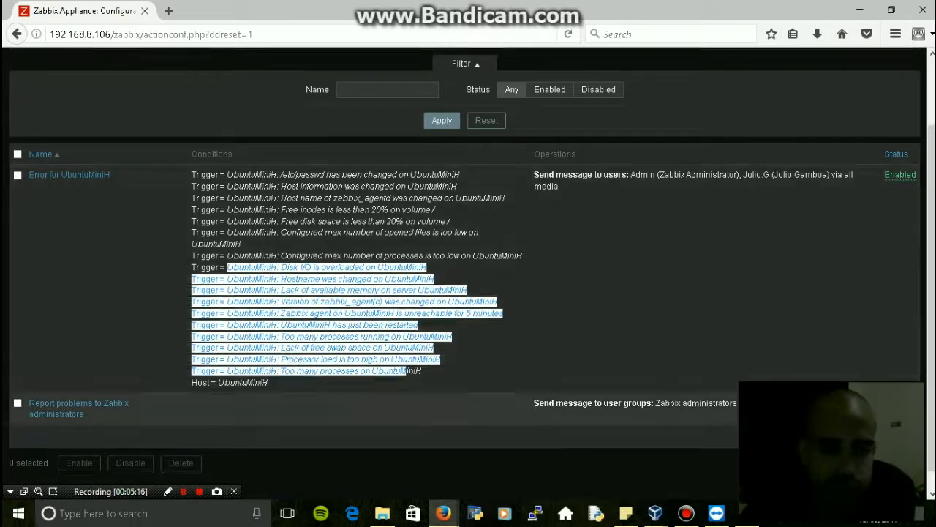
{"action": "scroll", "coordinate": [407, 372], "scroll_direction": "up", "scroll_amount": 3}
{"action": "left_click", "coordinate": [407, 373]}
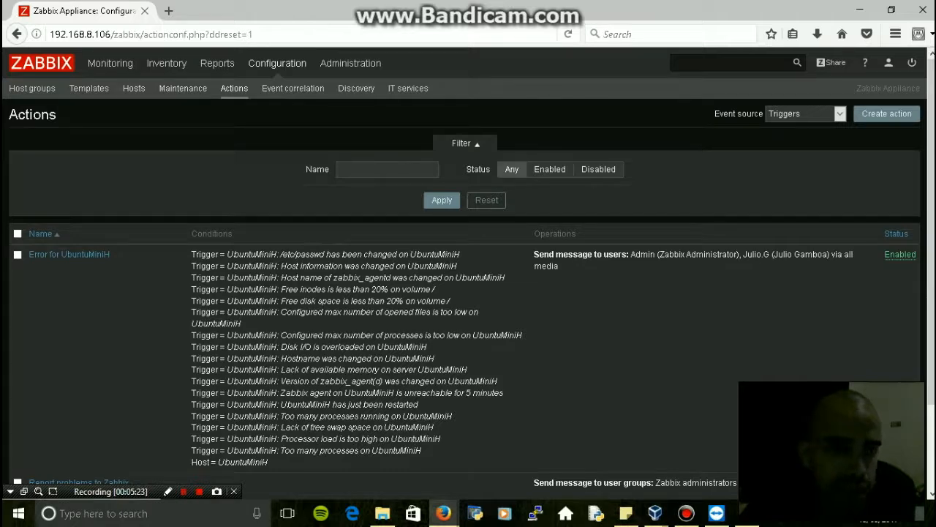
{"action": "left_click", "coordinate": [133, 88]}
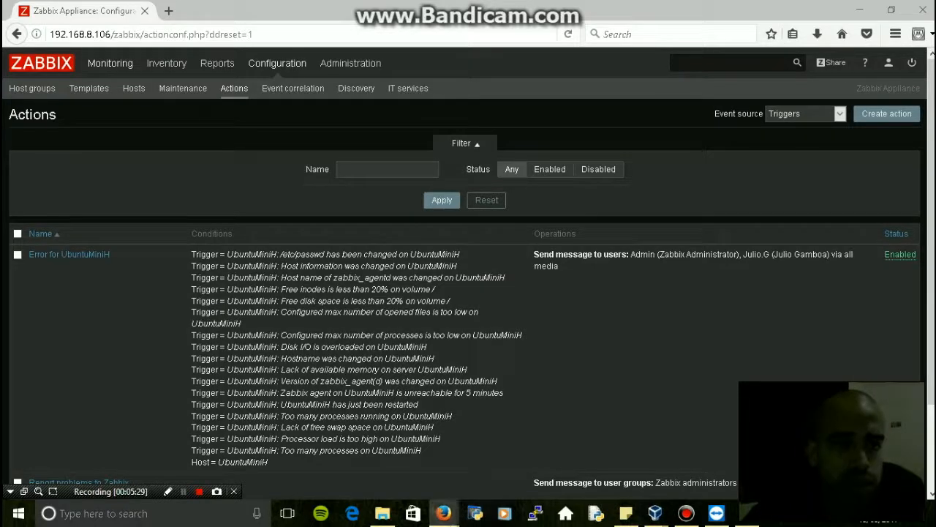
{"action": "mouse_move", "coordinate": [110, 63]}
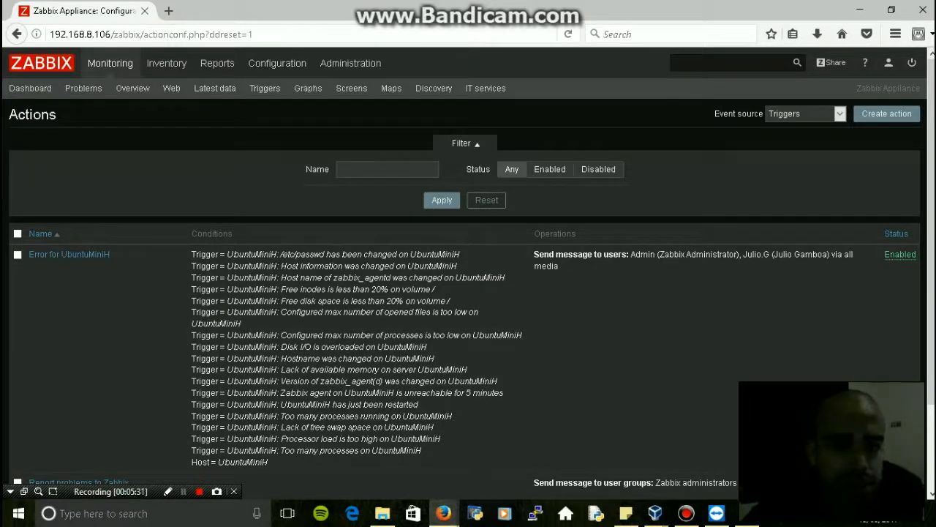
On Monitoring > Graphs, filter to group Linux servers and host UbuntuMiniH
{"action": "left_click", "coordinate": [308, 88]}
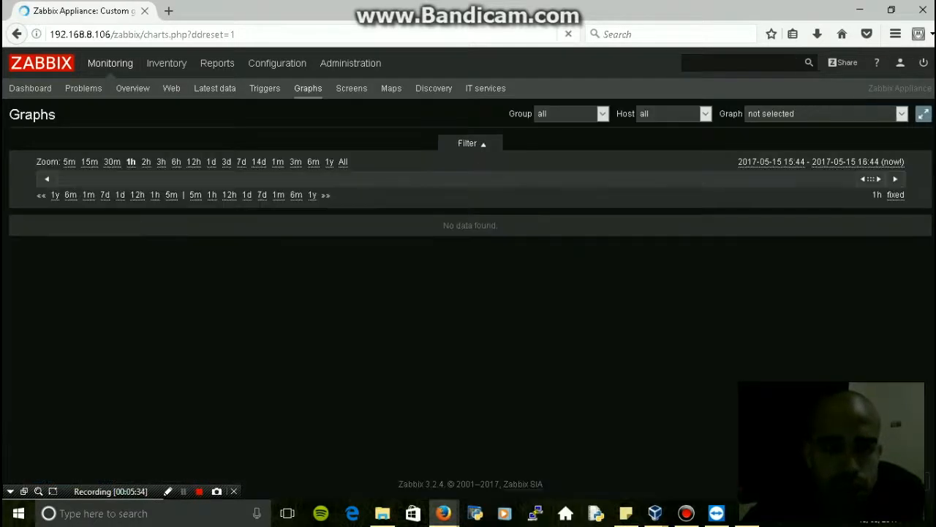
{"action": "left_click", "coordinate": [602, 113]}
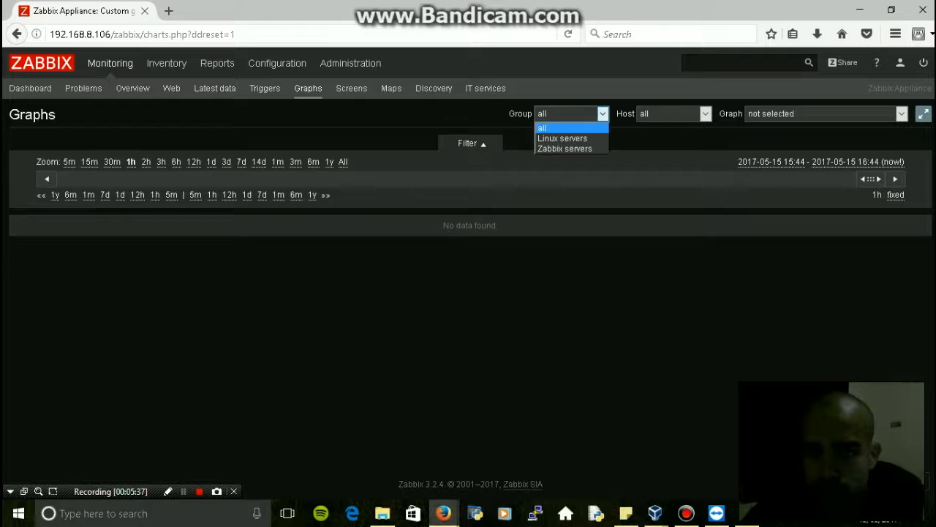
{"action": "left_click", "coordinate": [562, 138]}
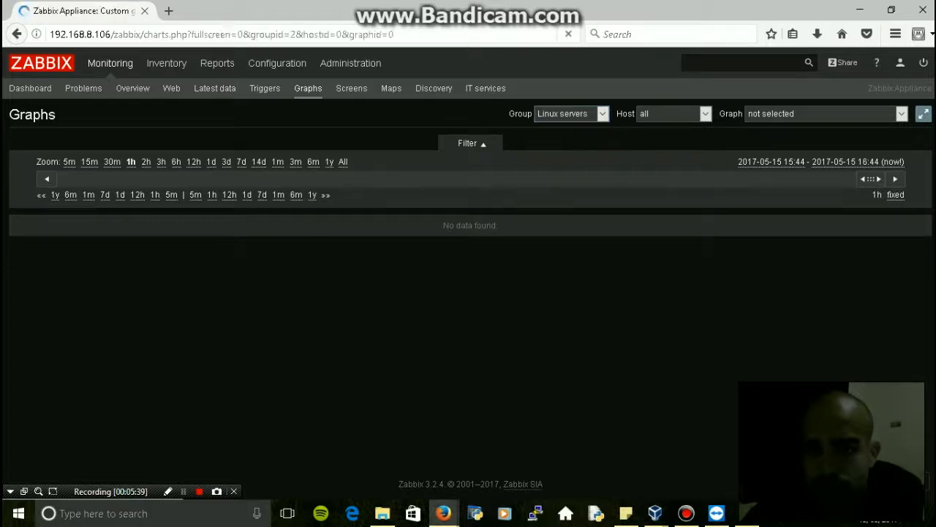
{"action": "left_click", "coordinate": [705, 113]}
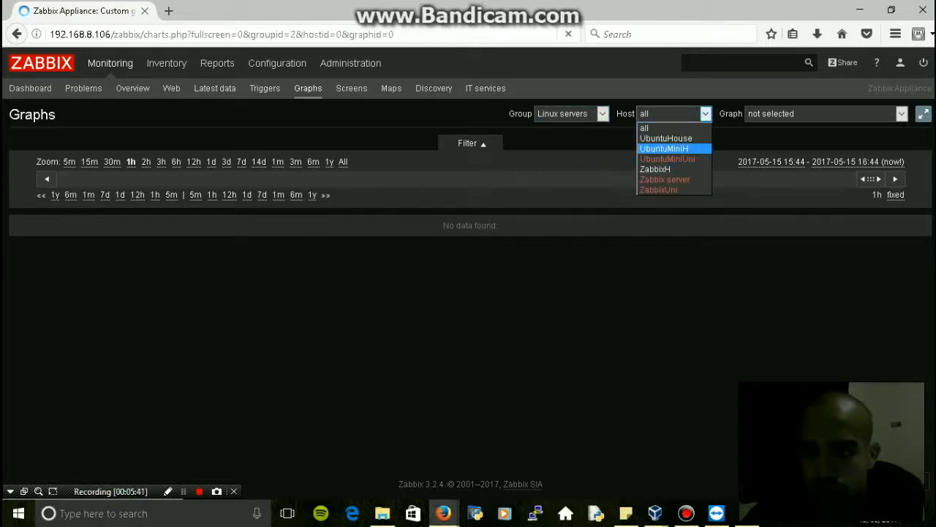
{"action": "left_click", "coordinate": [662, 147]}
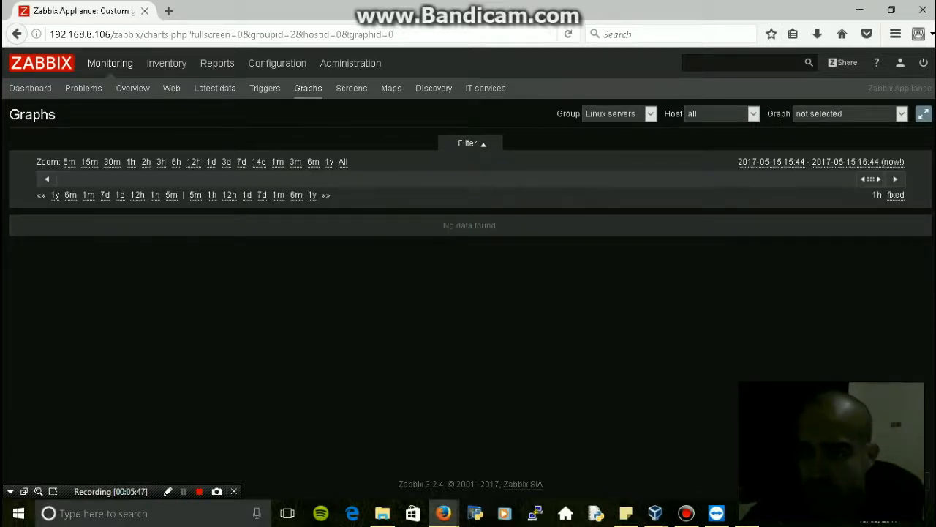
{"action": "left_click", "coordinate": [720, 113]}
{"action": "left_click", "coordinate": [710, 133]}
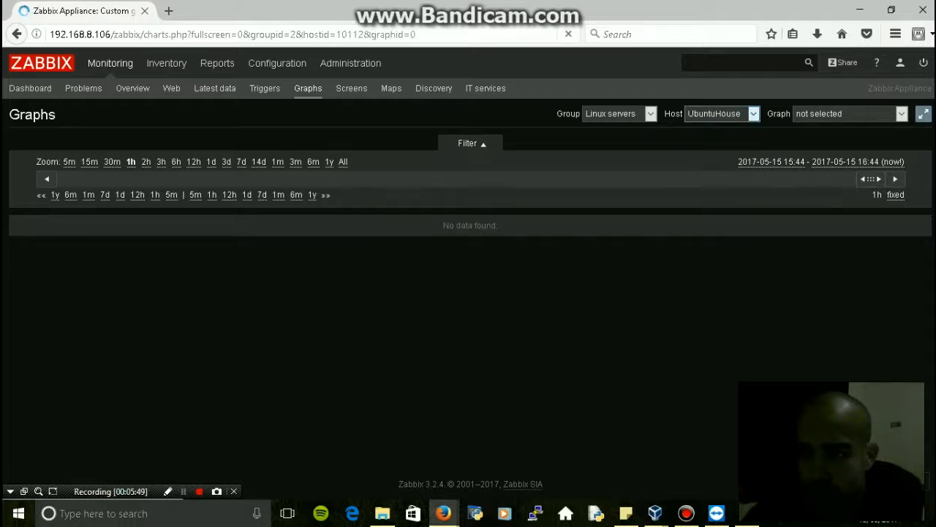
{"action": "left_click", "coordinate": [720, 113]}
{"action": "left_click", "coordinate": [720, 113]}
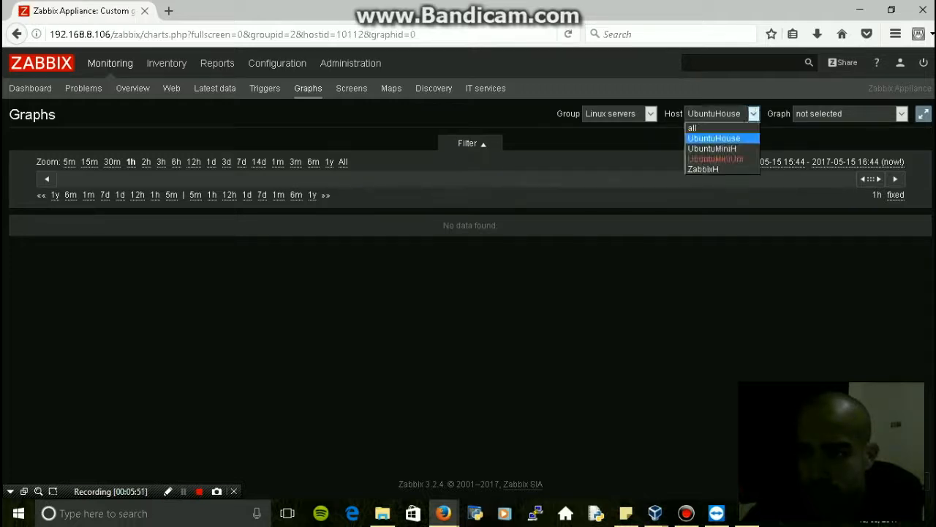
{"action": "key", "text": "Down"}
{"action": "key", "text": "Return"}
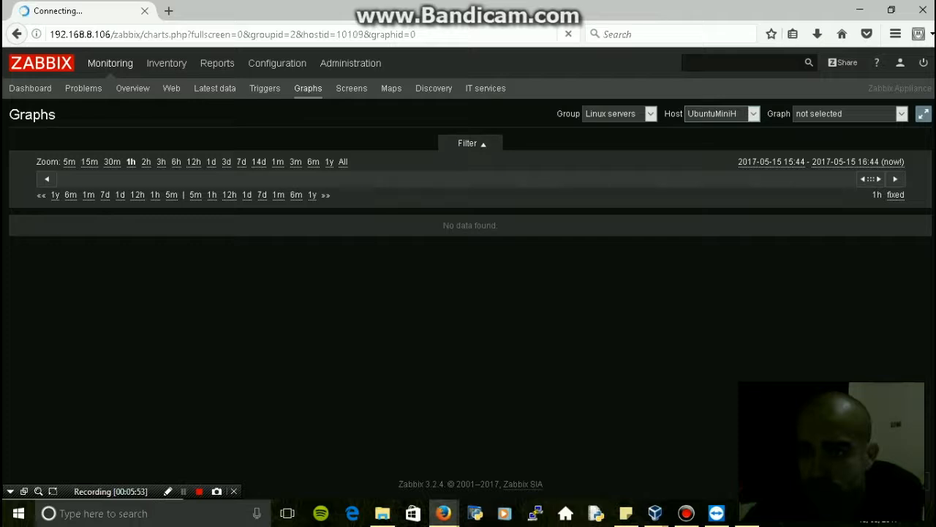
Choose the 'Network traffic on wlp2s0' graph, keeping Linux servers as the group
{"action": "key", "text": "alt+Down"}
{"action": "key", "text": "Down"}
{"action": "key", "text": "Down"}
{"action": "key", "text": "Down"}
{"action": "key", "text": "Down"}
{"action": "key", "text": "Down"}
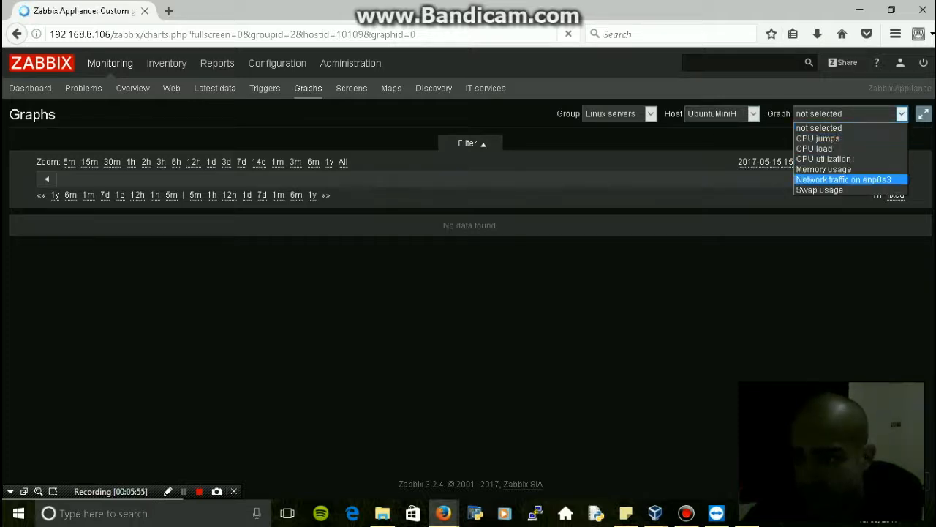
{"action": "key", "text": "Up"}
{"action": "key", "text": "Up"}
{"action": "key", "text": "Up"}
{"action": "key", "text": "Up"}
{"action": "key", "text": "Up"}
{"action": "key", "text": "Return"}
{"action": "key", "text": "shift+Tab"}
{"action": "key", "text": "shift+Tab"}
{"action": "key", "text": "alt+Down"}
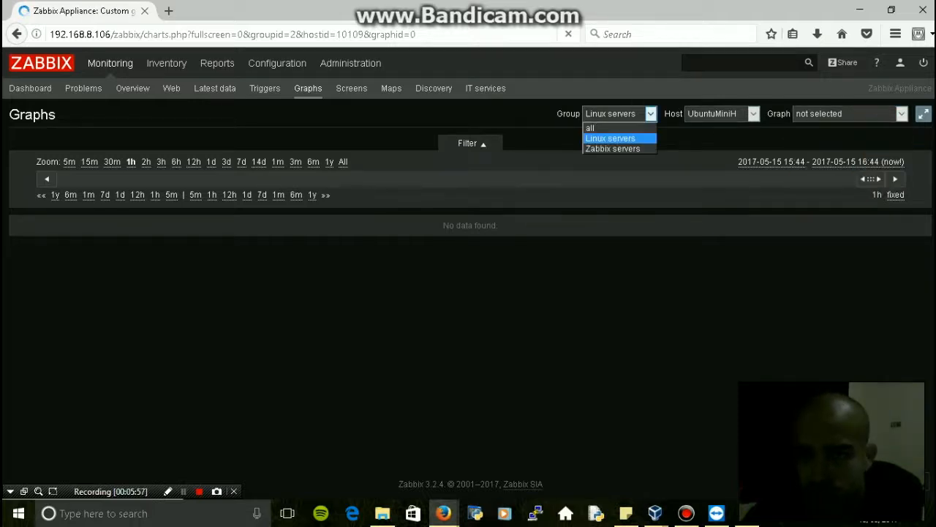
{"action": "key", "text": "Up"}
{"action": "key", "text": "Return"}
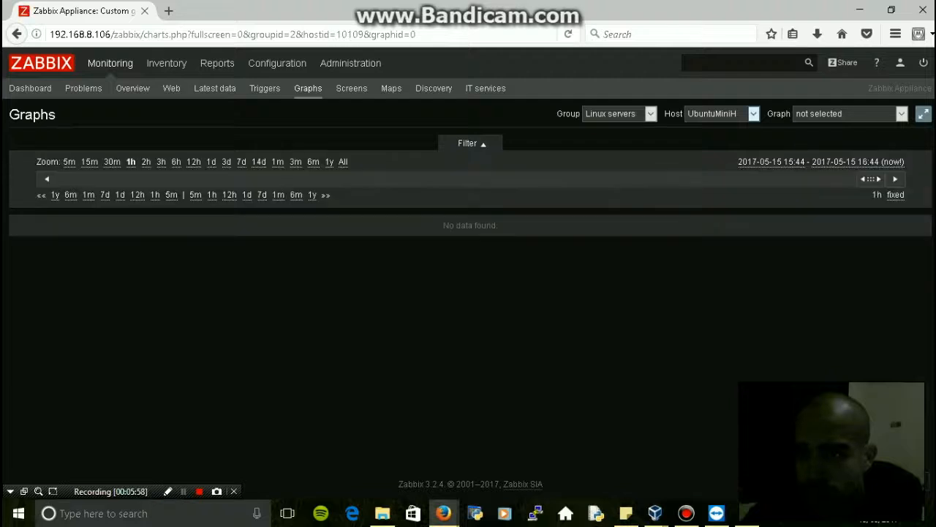
{"action": "key", "text": "Tab"}
{"action": "key", "text": "alt+Down"}
{"action": "key", "text": "Down"}
{"action": "key", "text": "Down"}
{"action": "key", "text": "Down"}
{"action": "key", "text": "Down"}
{"action": "key", "text": "Down"}
{"action": "key", "text": "Down"}
{"action": "key", "text": "Down"}
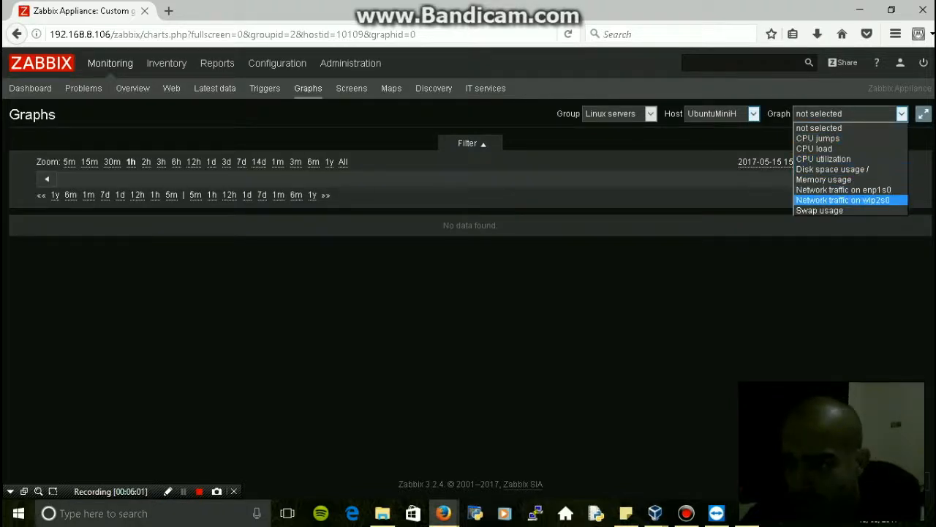
{"action": "key", "text": "Return"}
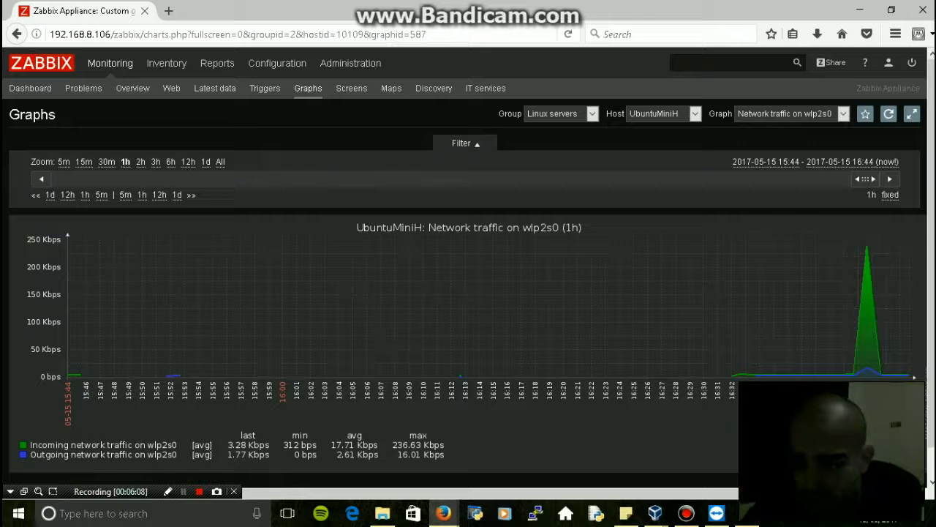
Zoom the wlp2s0 traffic graph and move its period to 07:46–14:29 on May 15
{"action": "left_click_drag", "start_coordinate": [750, 307], "coordinate": [879, 307]}
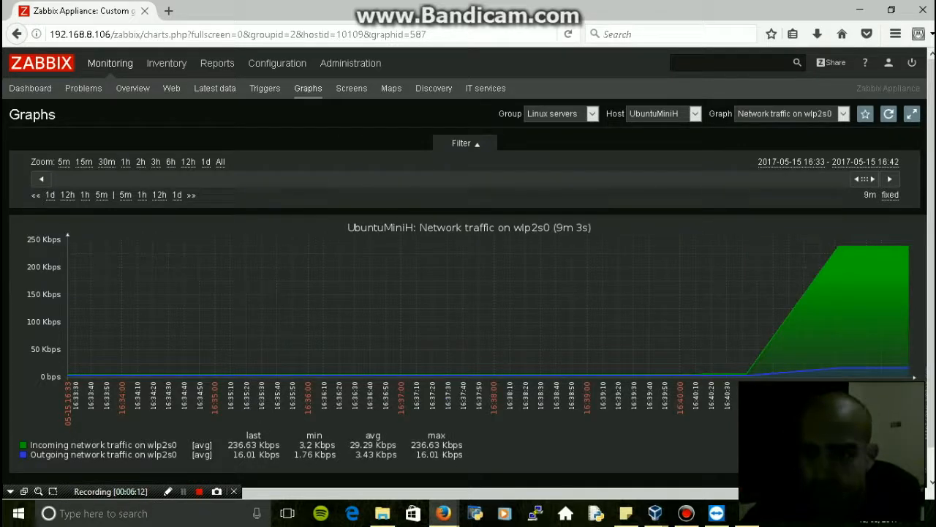
{"action": "left_click_drag", "start_coordinate": [700, 307], "coordinate": [911, 307]}
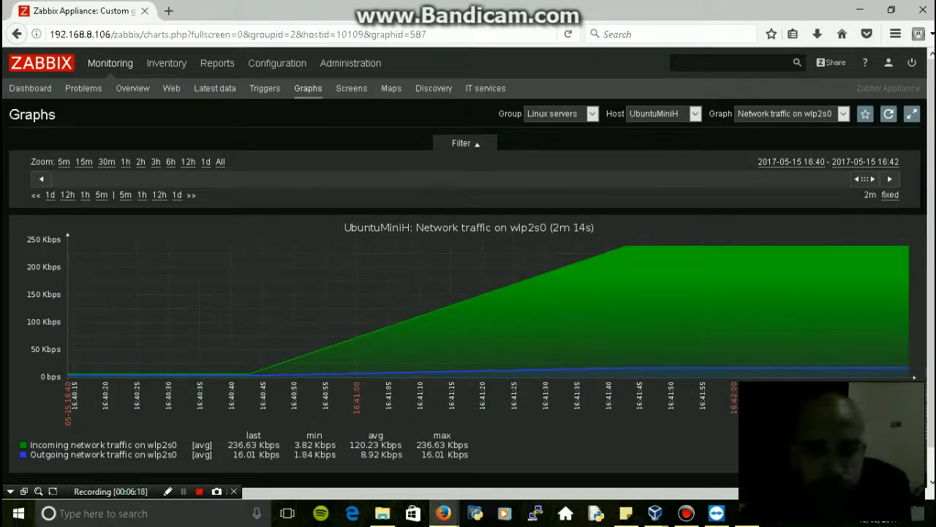
{"action": "key", "text": "shift+F12"}
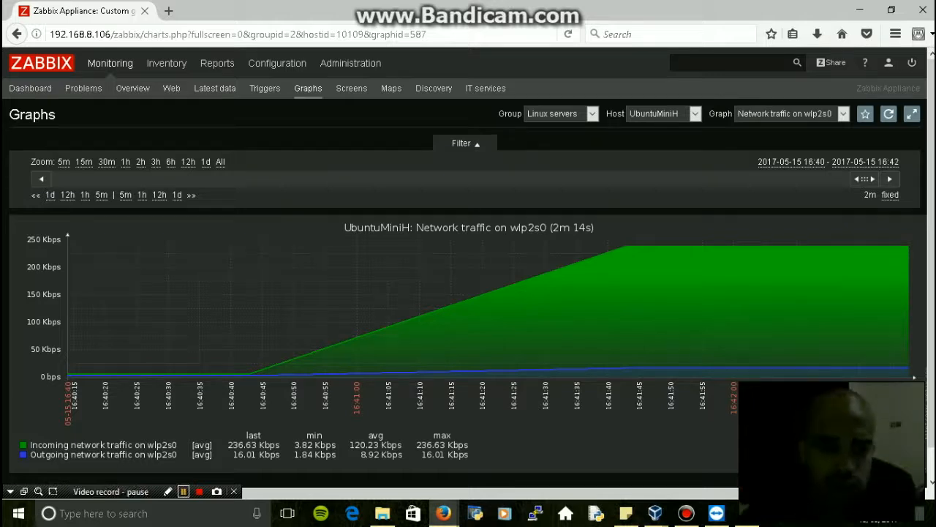
{"action": "key", "text": "shift+F12"}
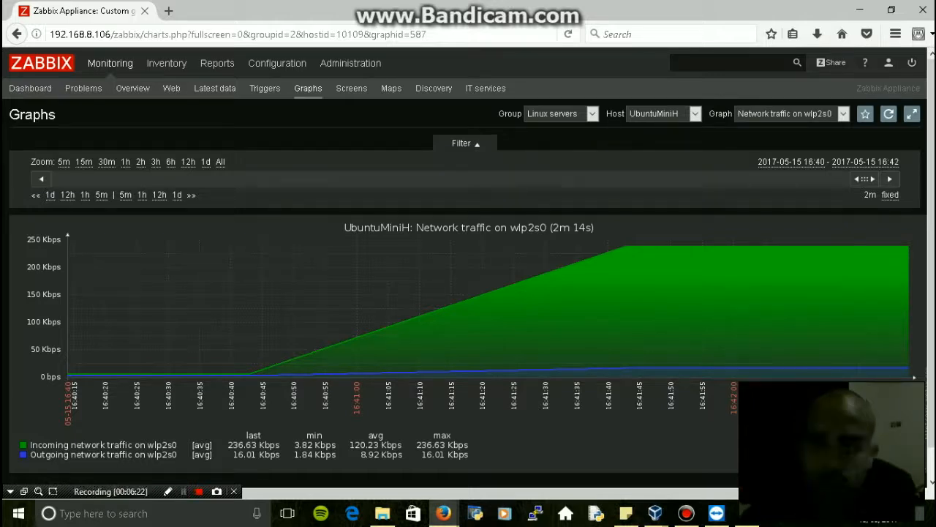
{"action": "key", "text": "shift+F12"}
{"action": "key", "text": "shift+F12"}
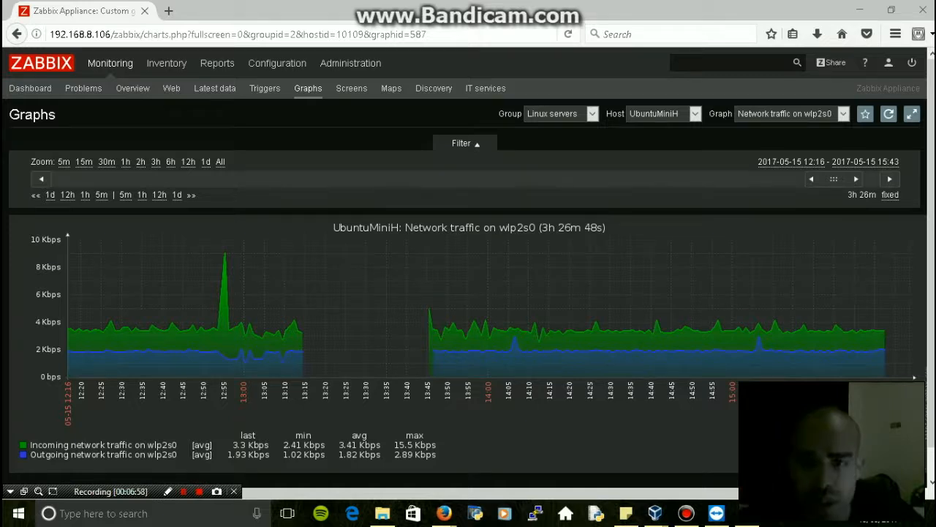
{"action": "mouse_move", "coordinate": [455, 308]}
{"action": "left_mouse_down"}
{"action": "mouse_move", "coordinate": [569, 307]}
{"action": "mouse_move", "coordinate": [465, 307]}
{"action": "left_mouse_up"}
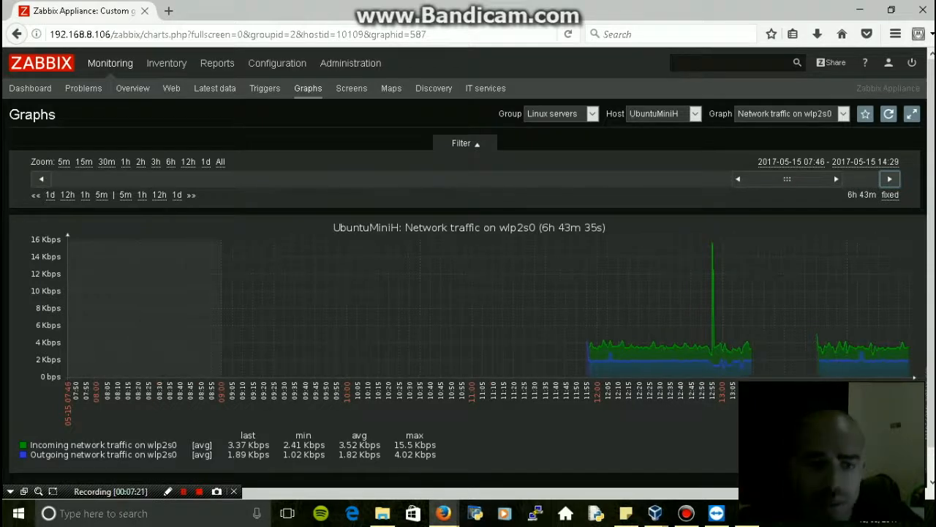
{"action": "left_click", "coordinate": [842, 113]}
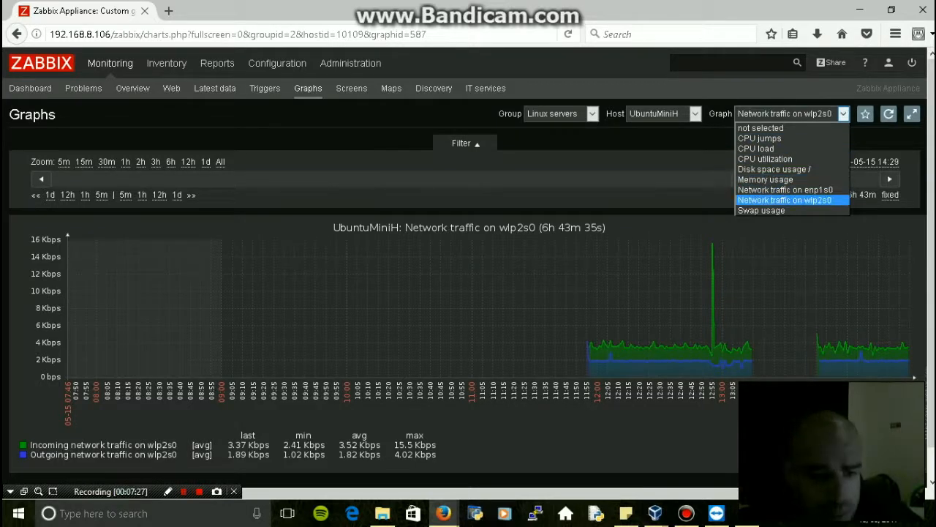
Show UbuntuMiniH's Memory usage graph, then switch to its CPU load graph
{"action": "left_click", "coordinate": [184, 492]}
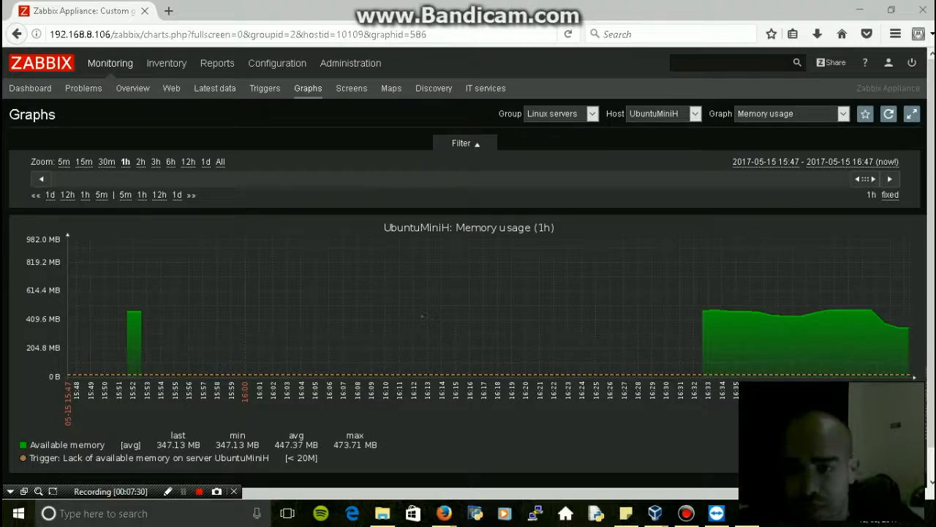
{"action": "left_click", "coordinate": [793, 114]}
{"action": "key", "text": "Down"}
{"action": "key", "text": "Down"}
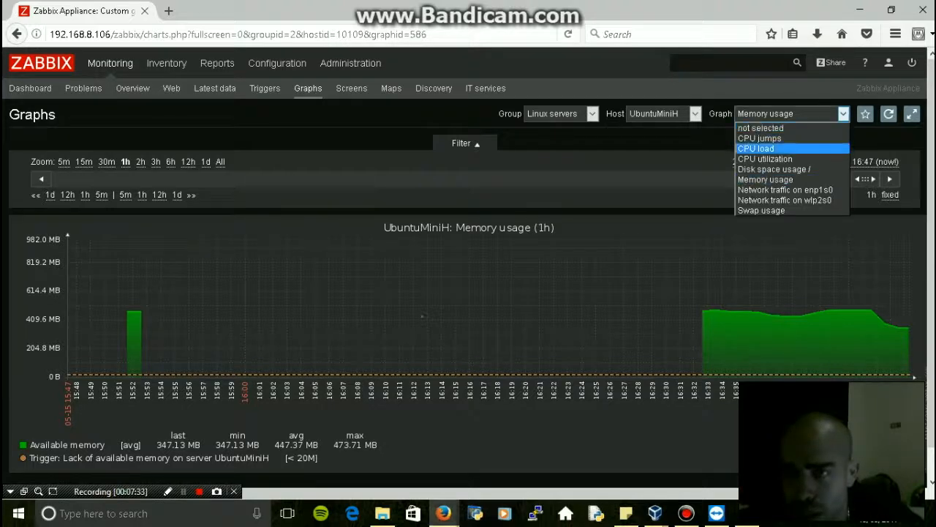
{"action": "key", "text": "Return"}
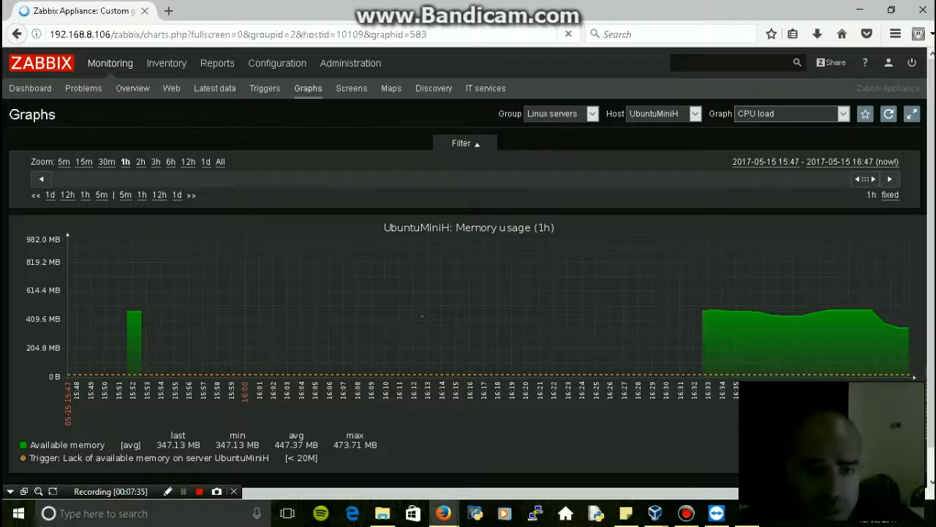